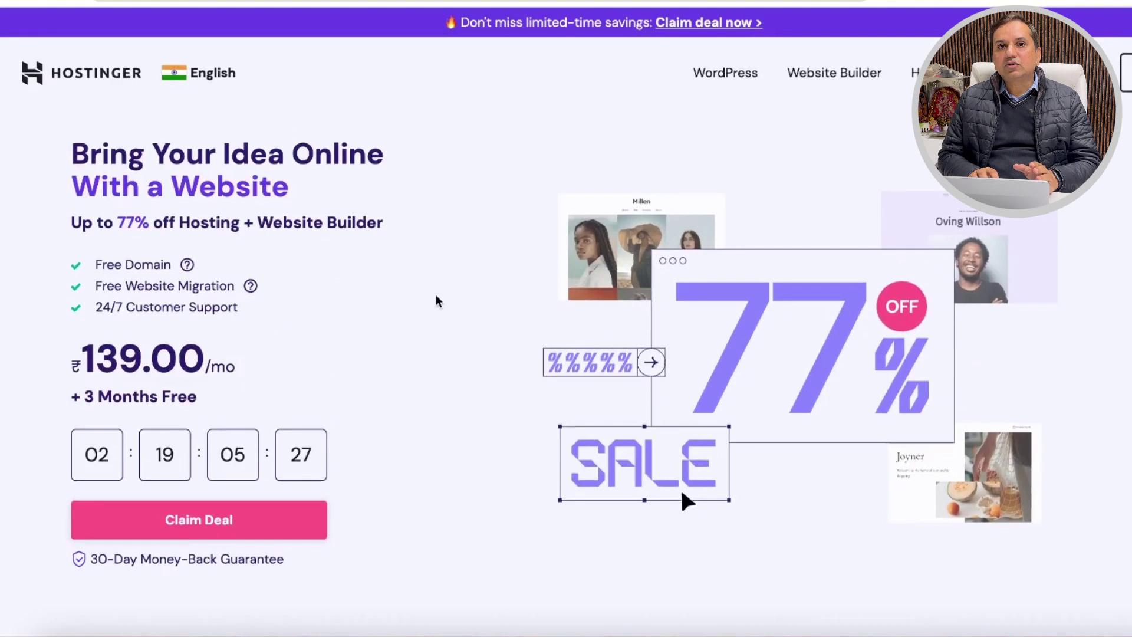
# Step: Review the Hostinger offer and compare the prices and top features of the Premium, Business and Cloud hosting plans
pyautogui.scroll(-4, 446, 340)
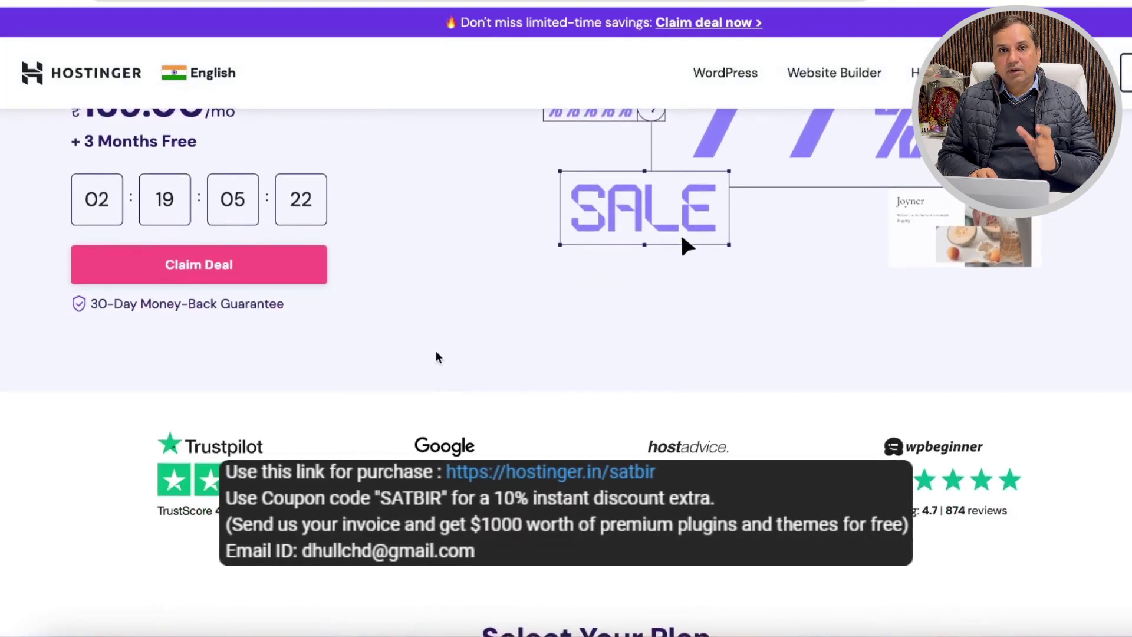
pyautogui.scroll(4, 455, 300)
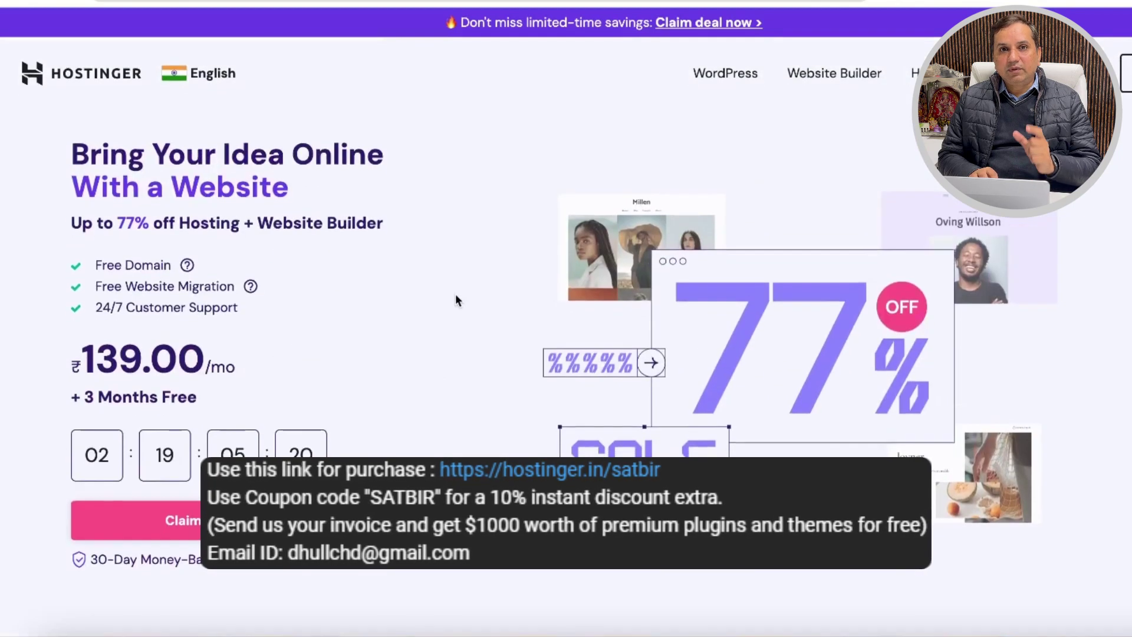
pyautogui.scroll(-5, 447, 380)
pyautogui.scroll(-10, 447, 384)
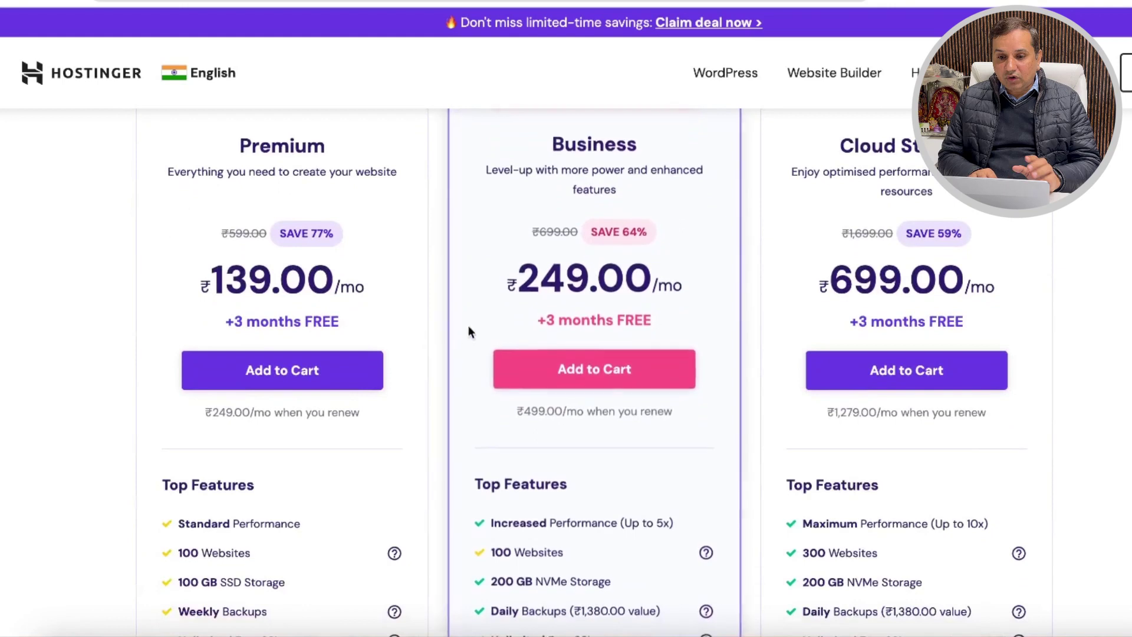
pyautogui.scroll(-1, 404, 477)
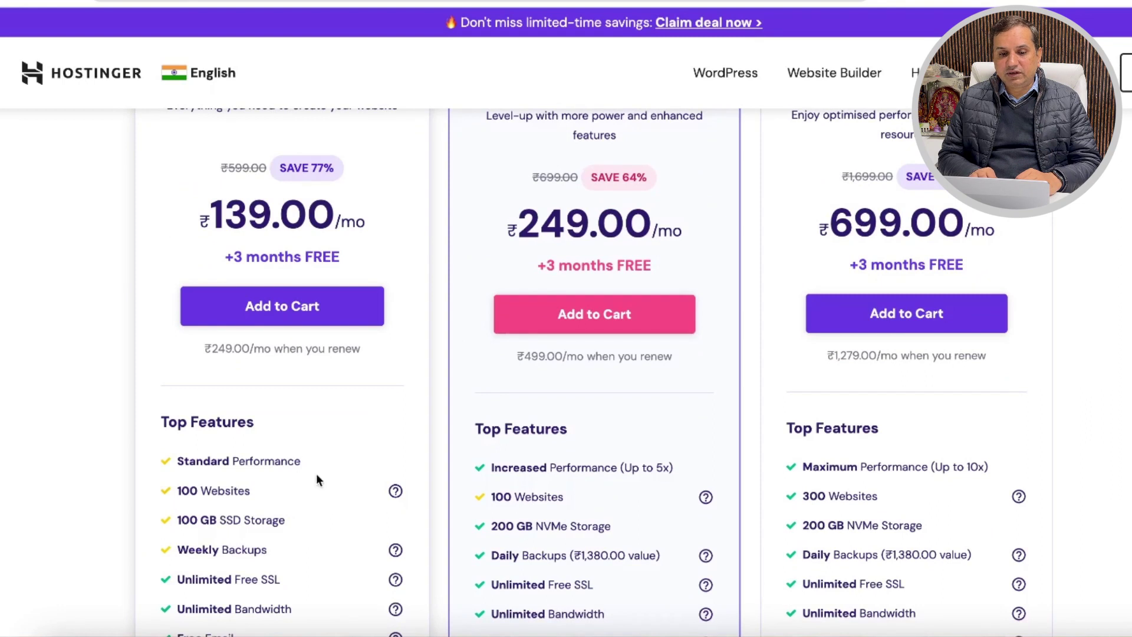
pyautogui.scroll(1, 321, 483)
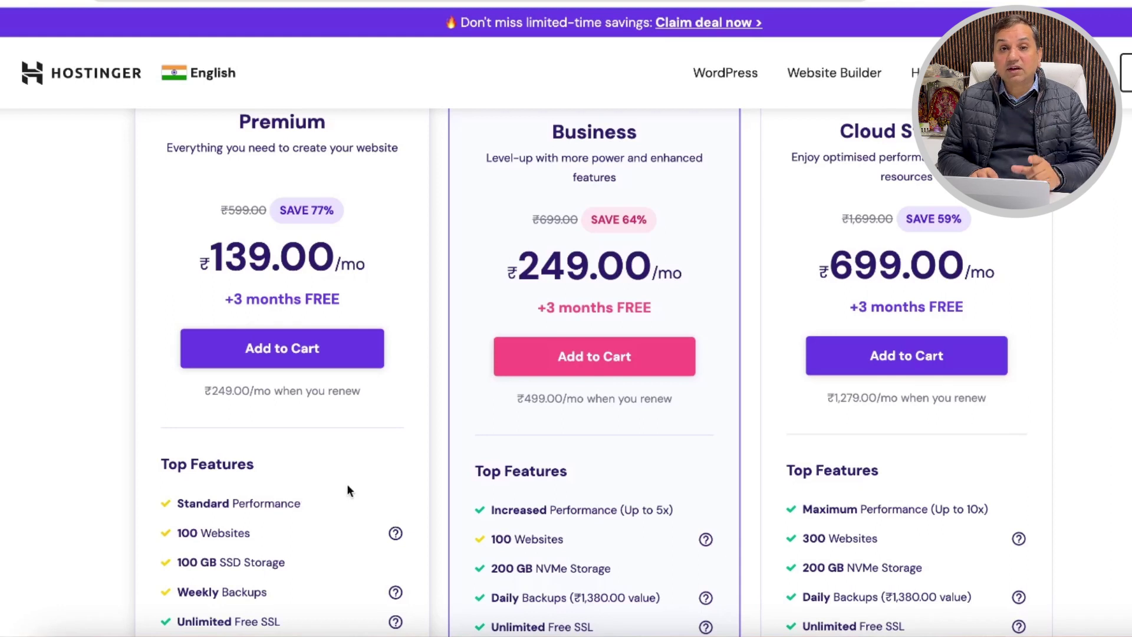
pyautogui.scroll(-1, 309, 464)
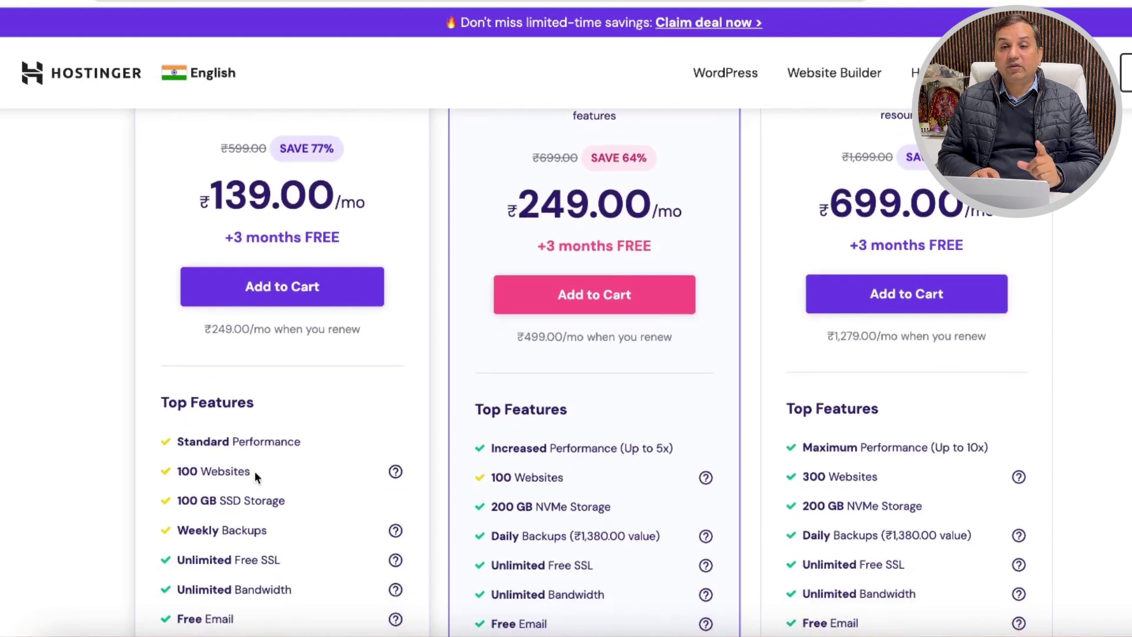
pyautogui.scroll(-1, 279, 472)
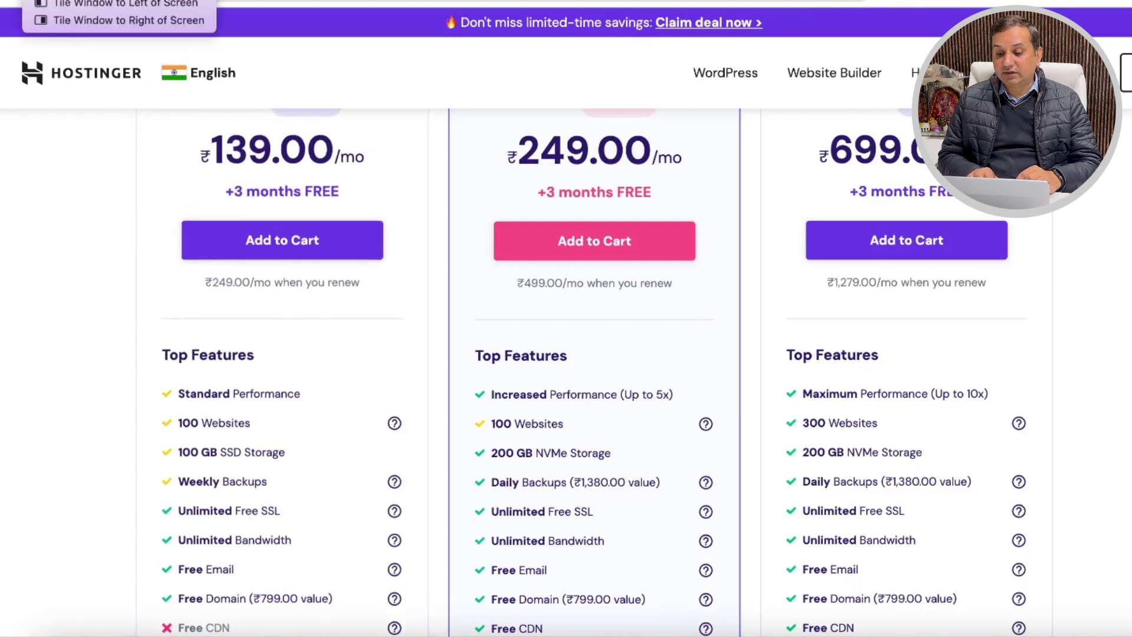
# Step: Switch to the Word document and add the line "Primary- xyz.com" below the "Sub Domains:-" heading, leaving a gap
pyautogui.press('super+Tab')
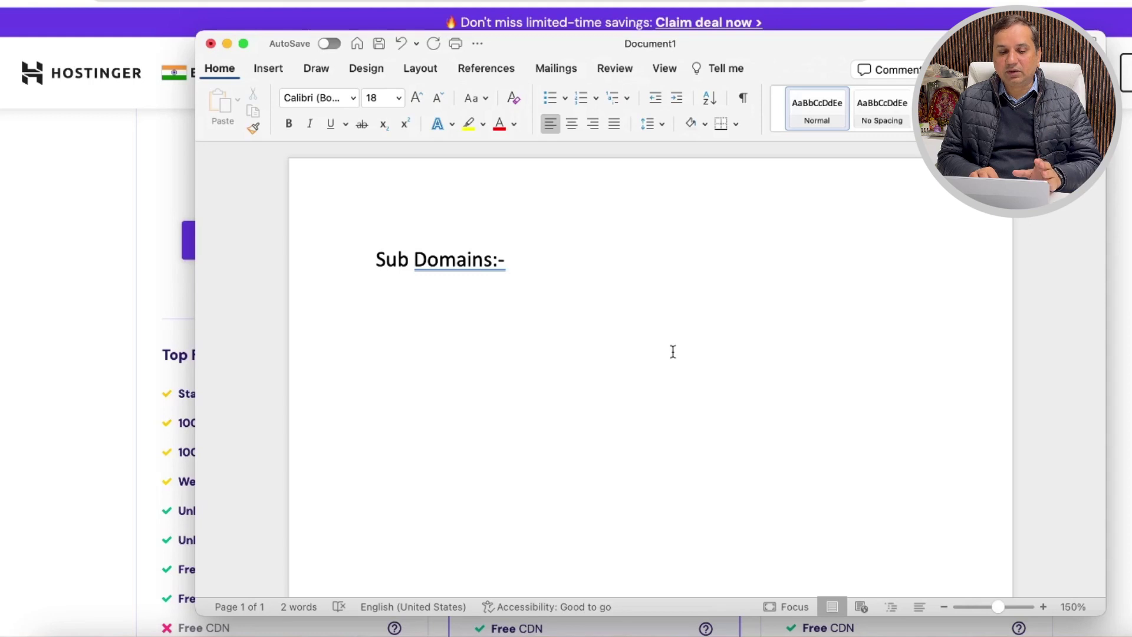
pyautogui.press('Return')
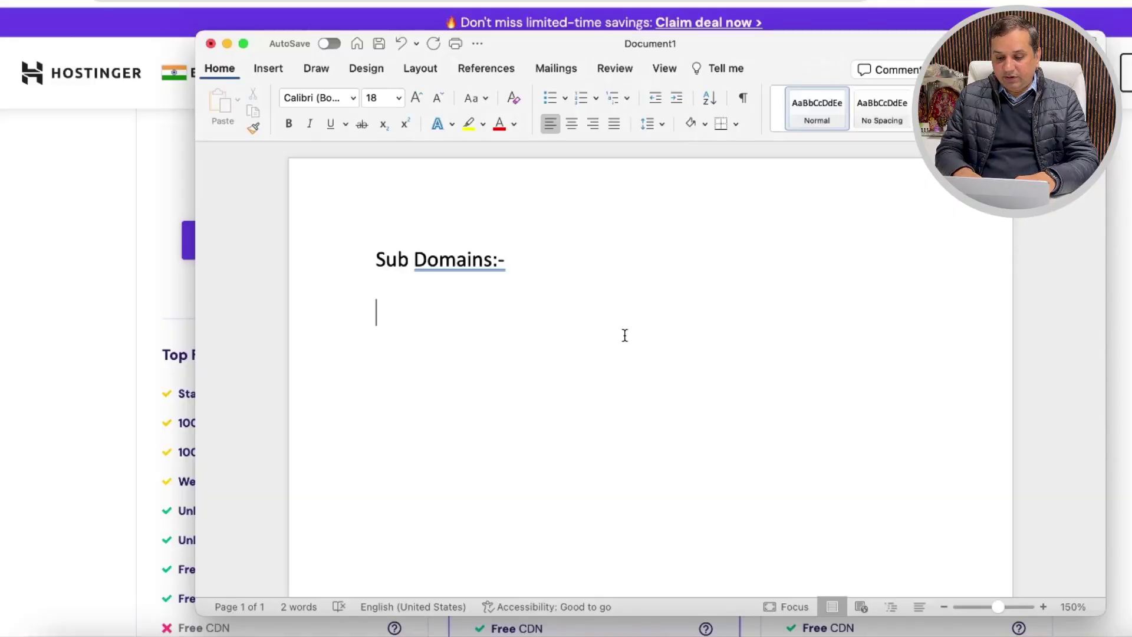
pyautogui.press('Return')
pyautogui.write('pr')
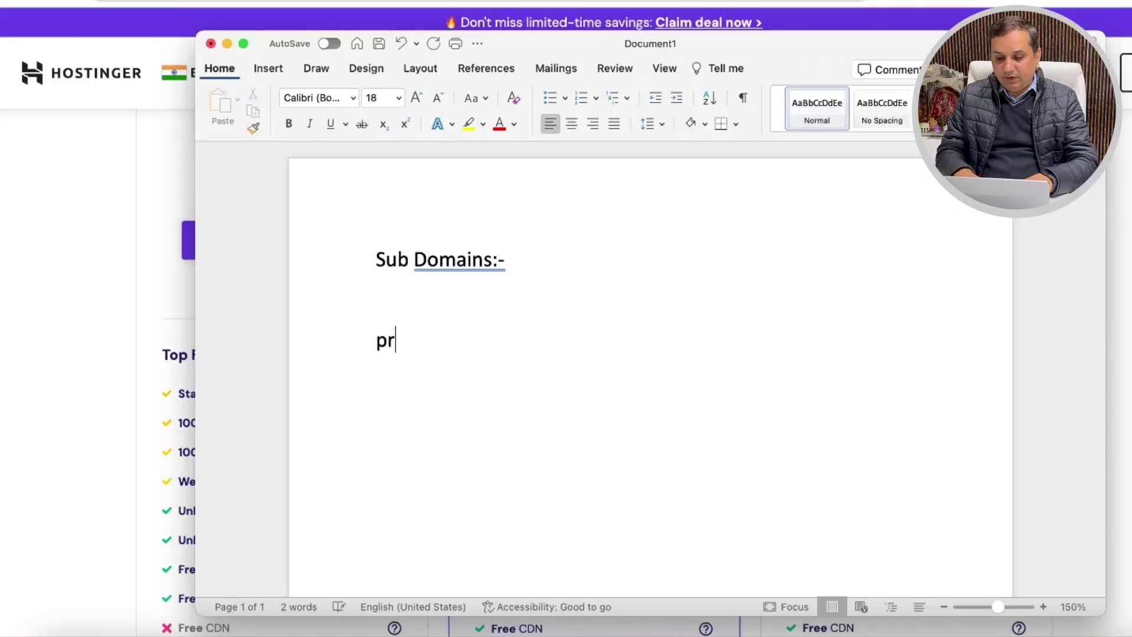
pyautogui.write('imary- xyz.com')
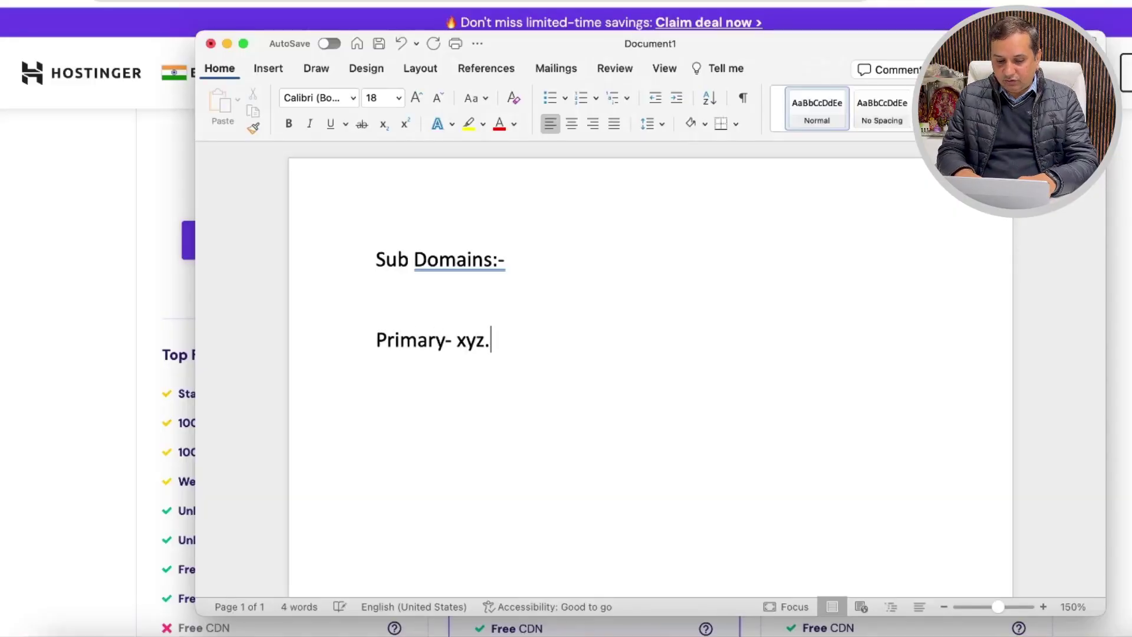
pyautogui.press('Return')
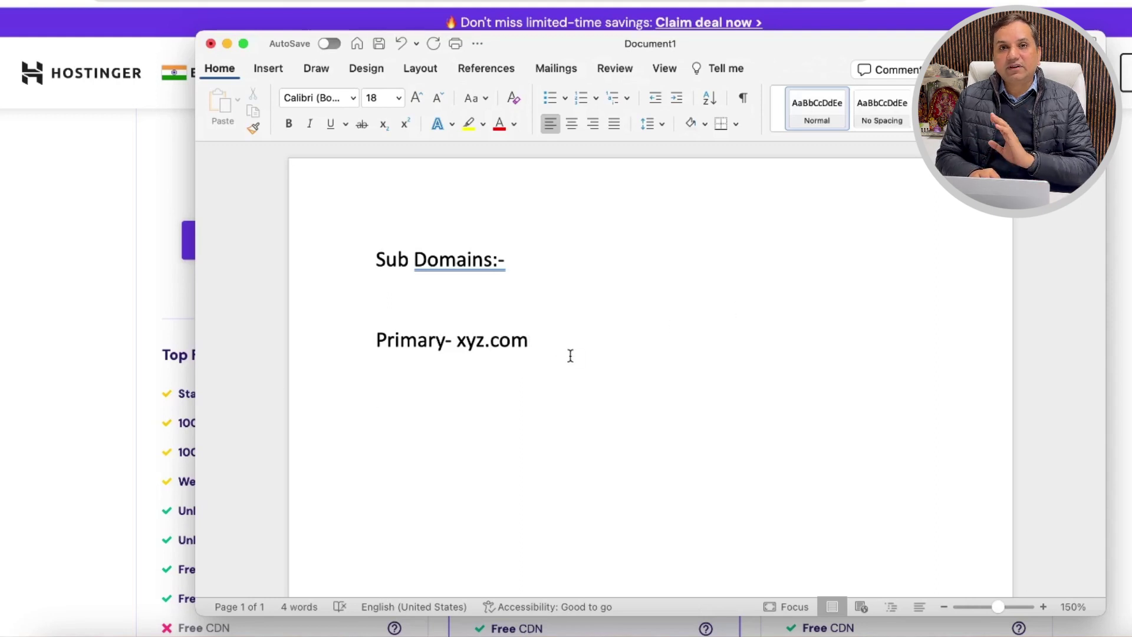
# Step: Write the line "Sub domain – abc.xyz.com" below the primary domain line
pyautogui.write('sub')
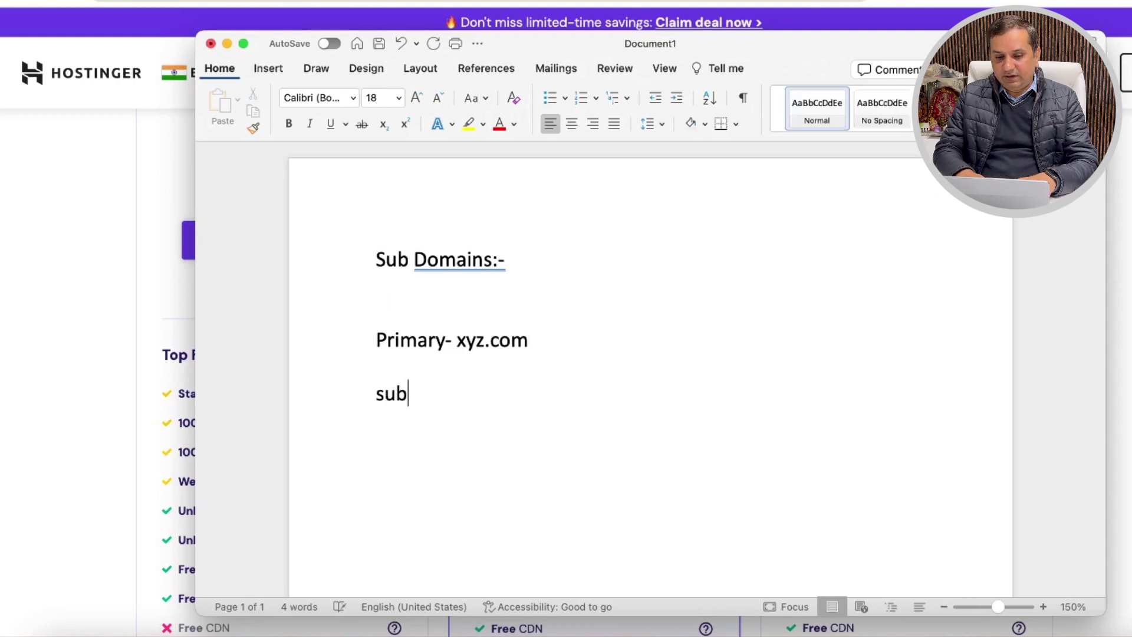
pyautogui.write(' domain -')
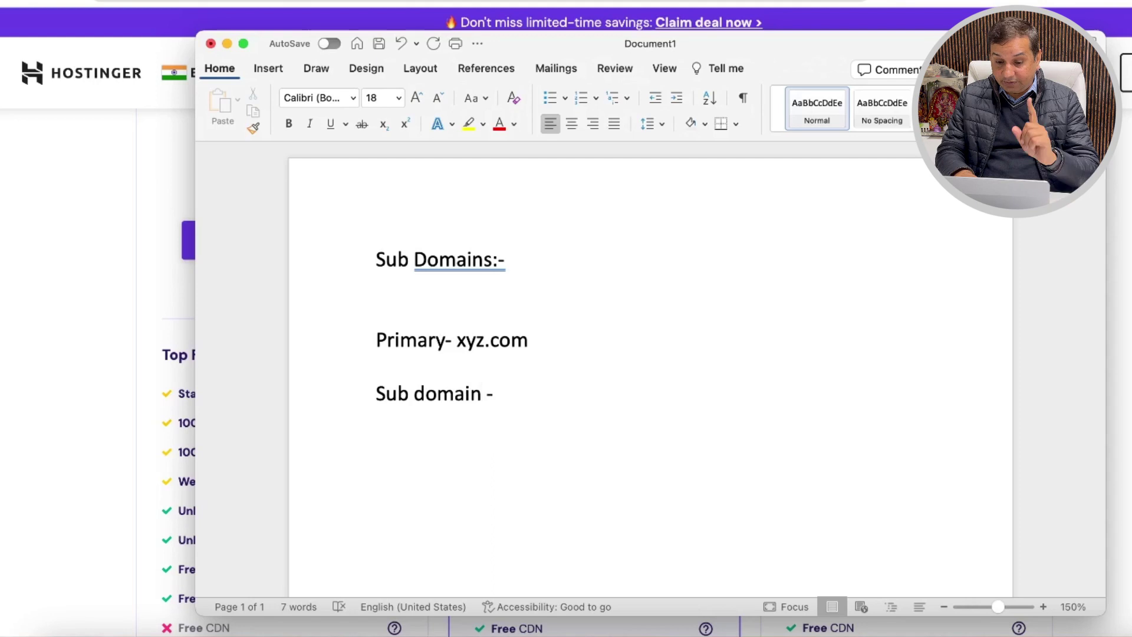
pyautogui.write('ab')
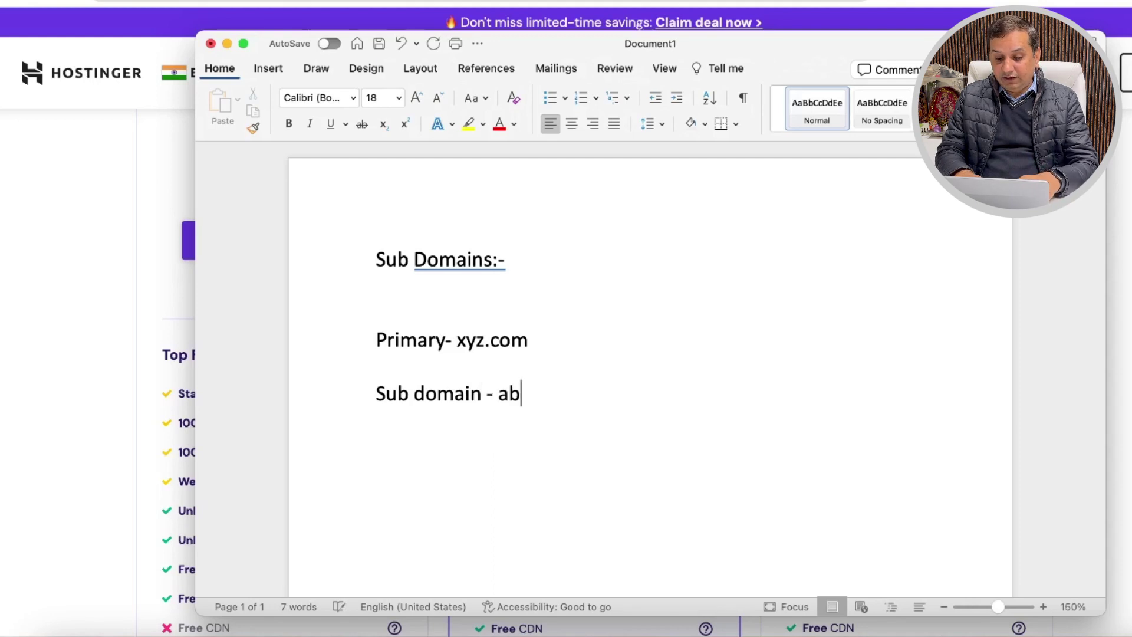
pyautogui.write('c.xyz.com')
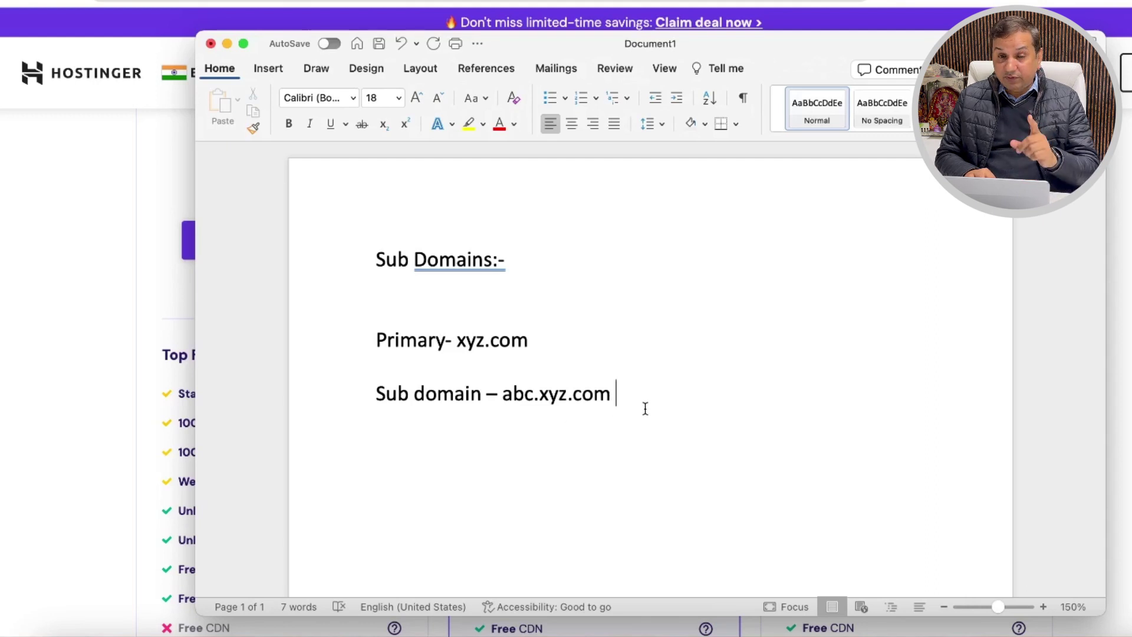
# Step: Add a second subdomain example directly below, reading "Sumab domain – bcd.xyz.com"
pyautogui.press('Return')
pyautogui.write('sumab domain -')
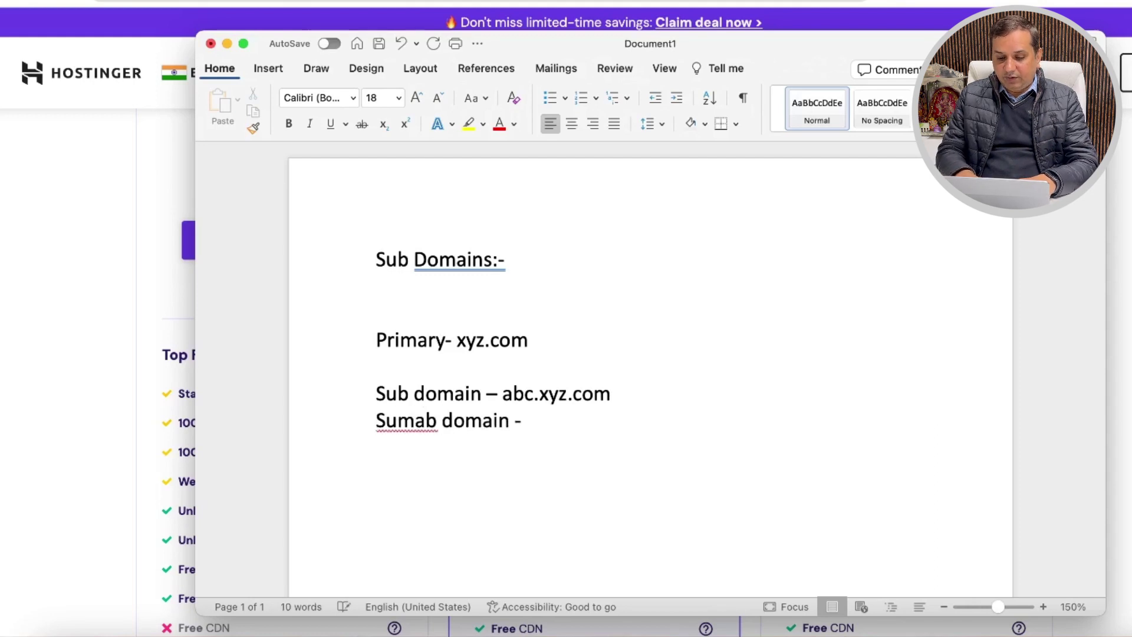
pyautogui.write(' bcd')
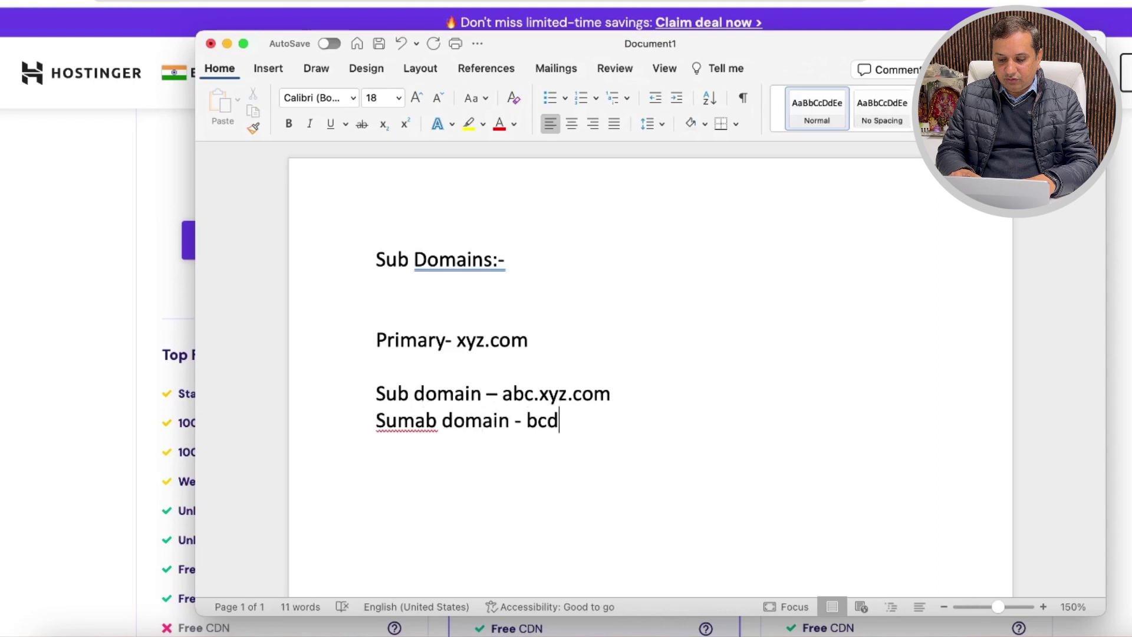
pyautogui.write('.xyz.com')
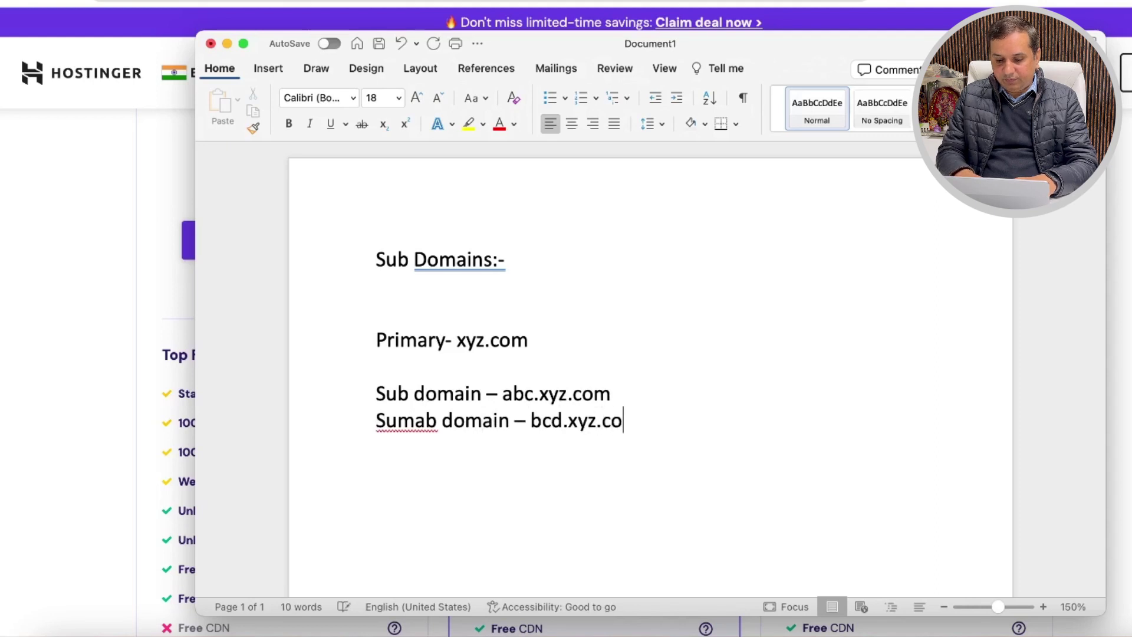
# Step: Add the sentence "I can create 100 websites" after a blank line below the subdomain examples
pyautogui.press('Return')
pyautogui.press('Return')
pyautogui.write('I can create 100 ')
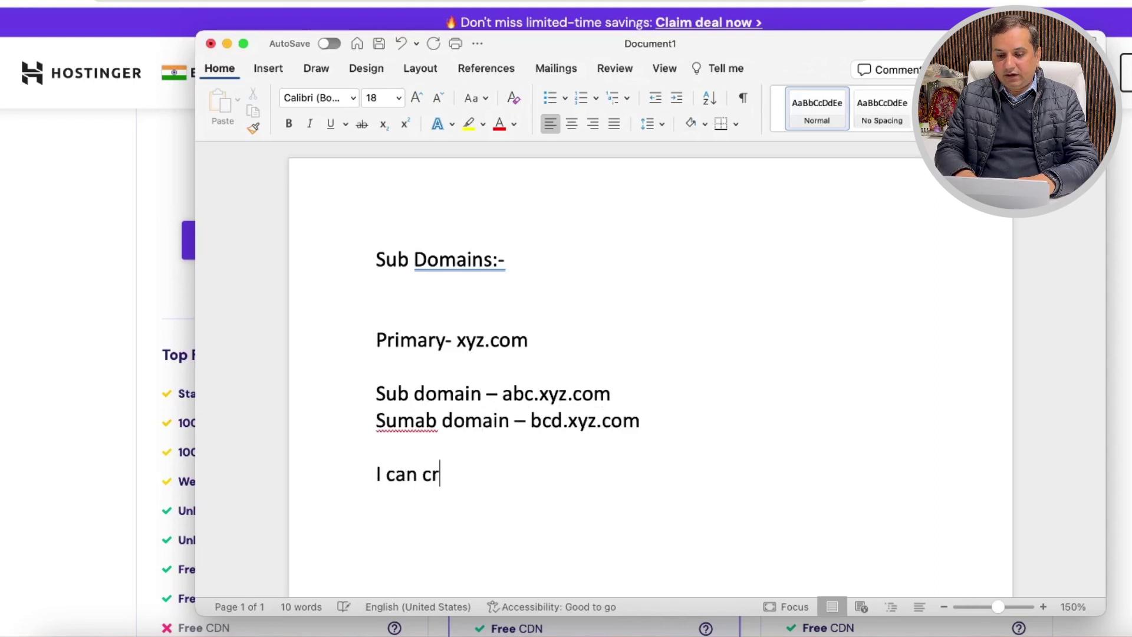
pyautogui.write('websites')
# Step: Write the line "What all benifites we can take from sub domain s" below the 100 websites sentence
pyautogui.press('Return')
pyautogui.press('Return')
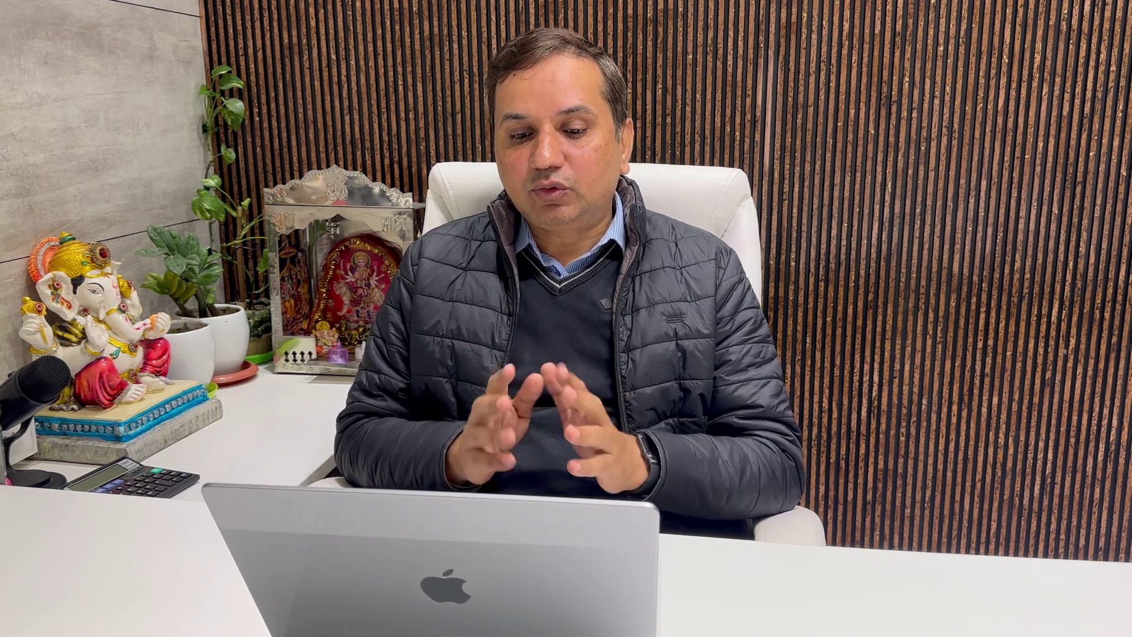
pyautogui.write('hat all bef')
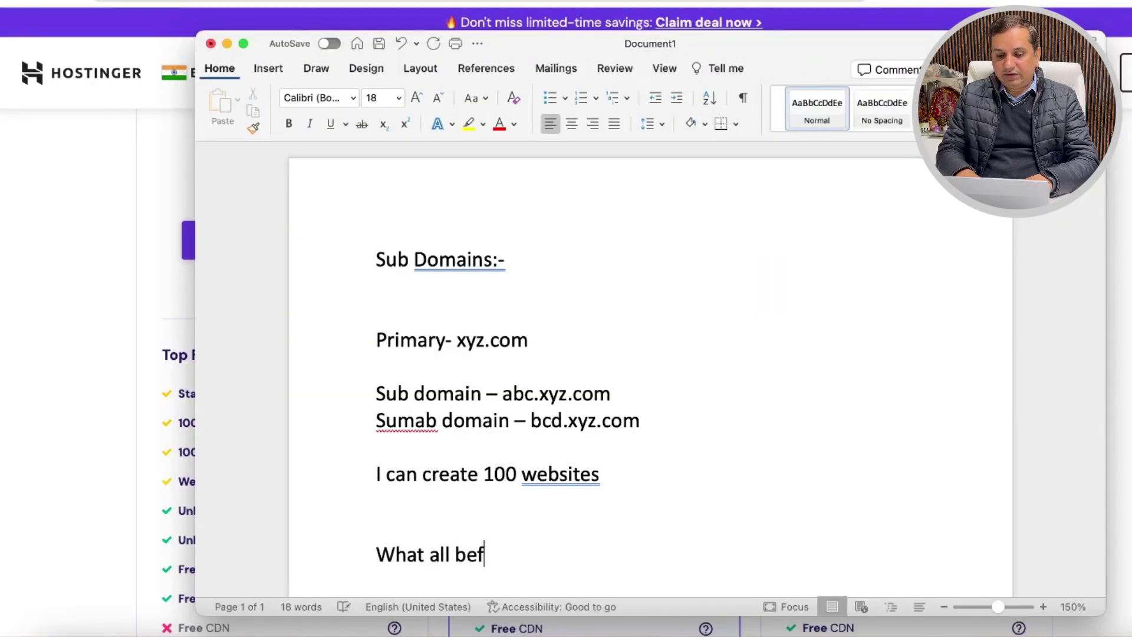
pyautogui.press('BackSpace')
pyautogui.write('nifites we can take from sub doma')
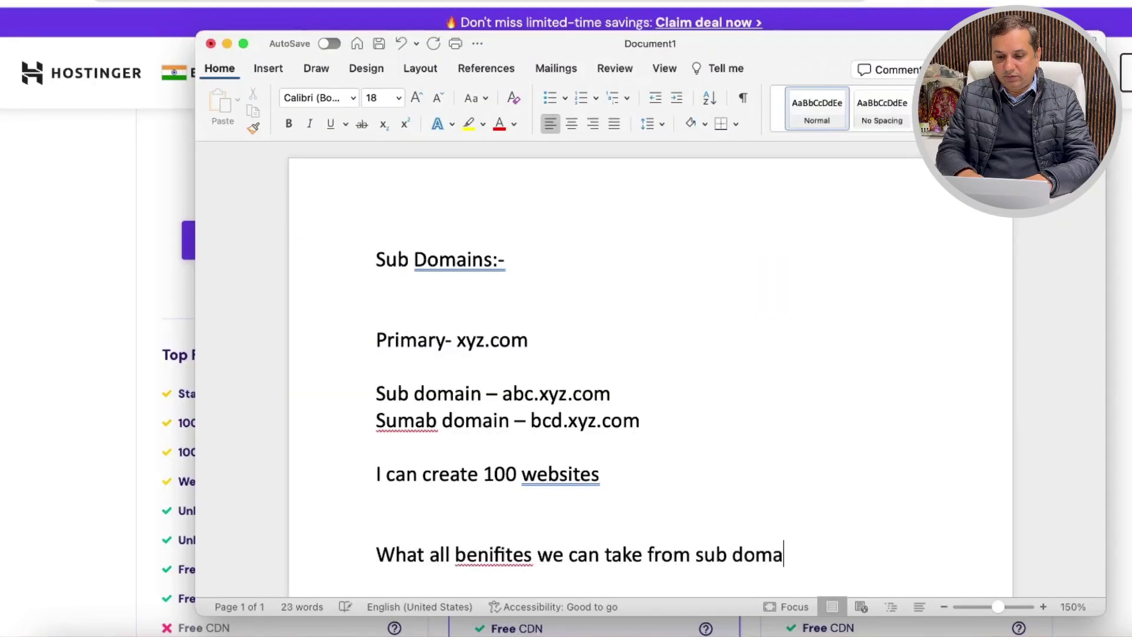
pyautogui.write('in s')
# Step: Correct the misspelled word to "benefits" and close the gap in "domain s" to read "domains"
pyautogui.rightClick(490, 507)
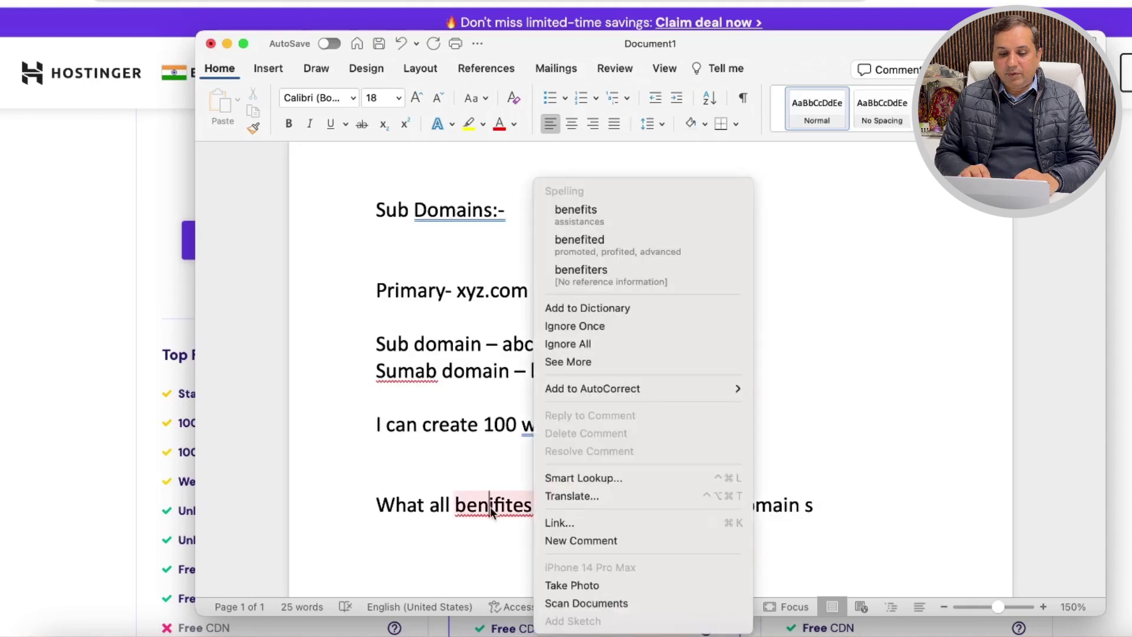
pyautogui.click(575, 217)
pyautogui.click(832, 505)
pyautogui.press('Left')
pyautogui.press('BackSpace')
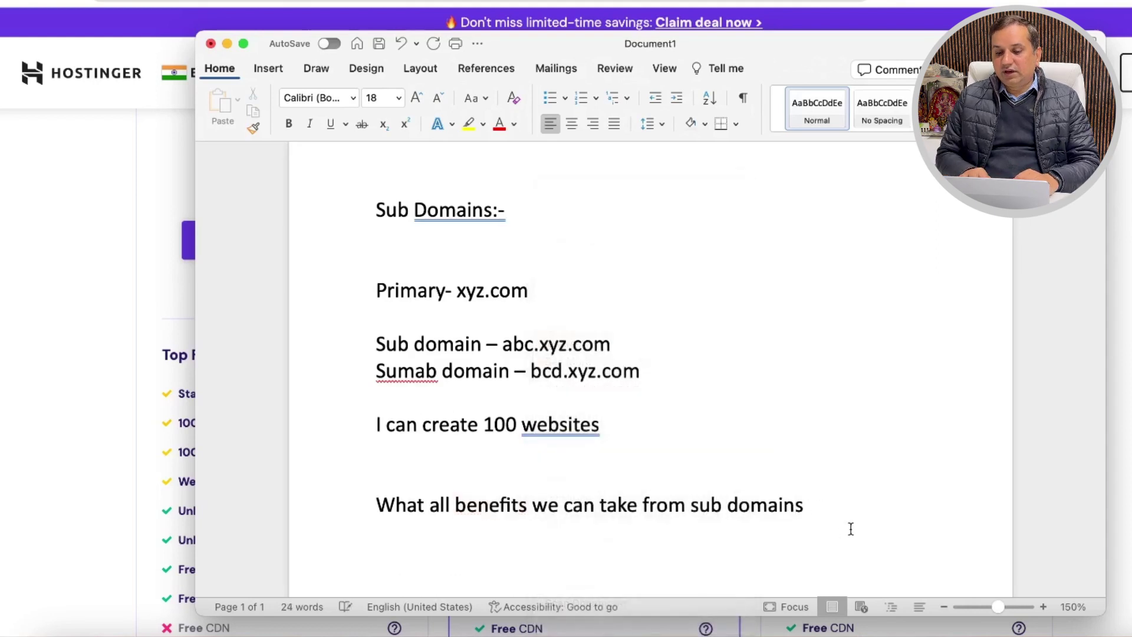
# Step: Add the line "Primary domain – Hindi content" after a blank line below the benefits line
pyautogui.press('Return')
pyautogui.press('Return')
pyautogui.write('p')
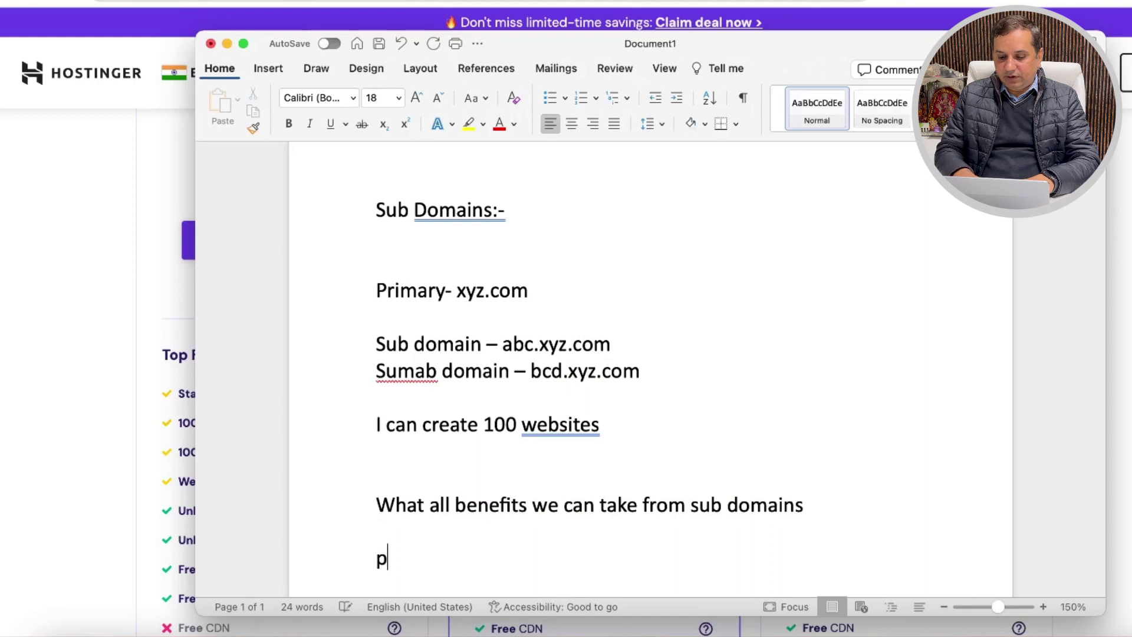
pyautogui.write('rimary domai')
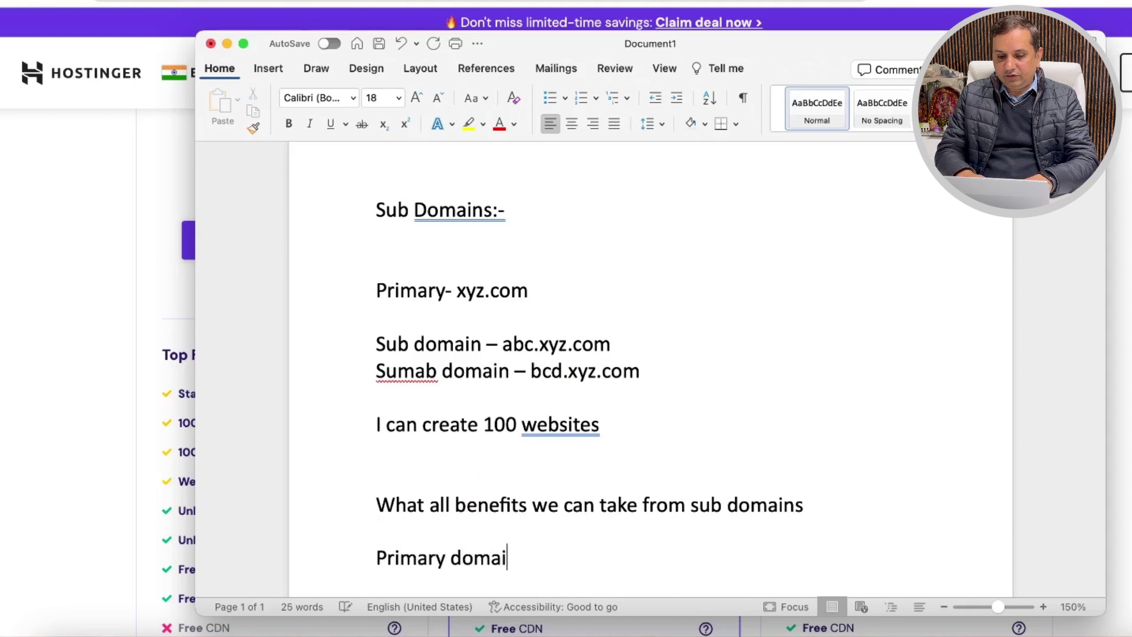
pyautogui.write('n - Hindi content')
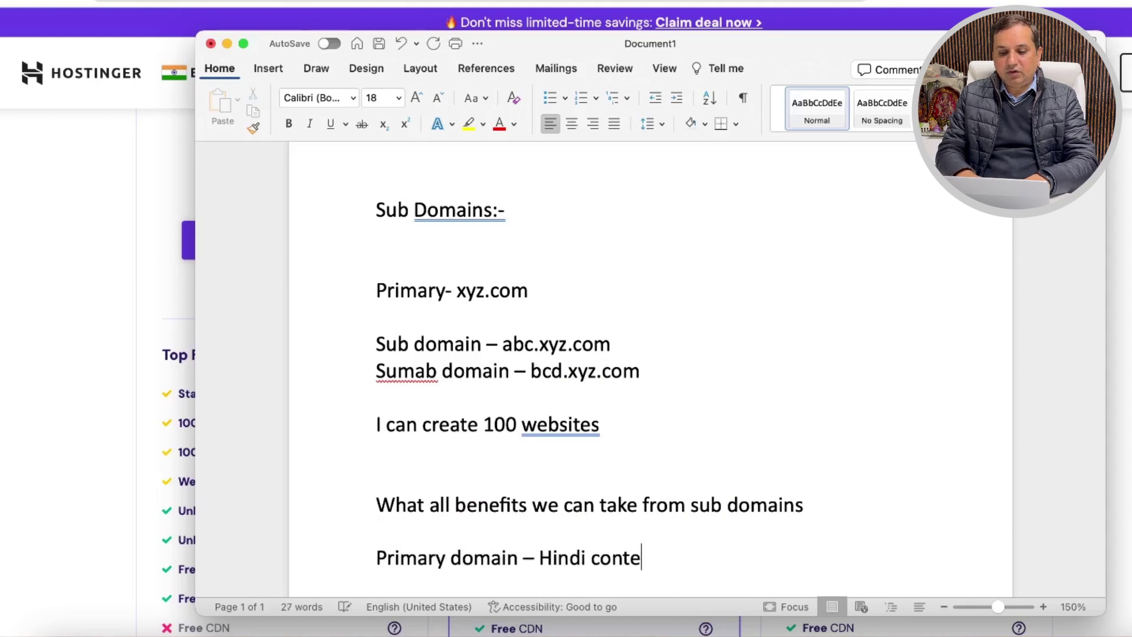
# Step: Write "Sub domain – English content" directly below the Hindi content line, correcting the spelling of "English"
pyautogui.press('Return')
pyautogui.press('Return')
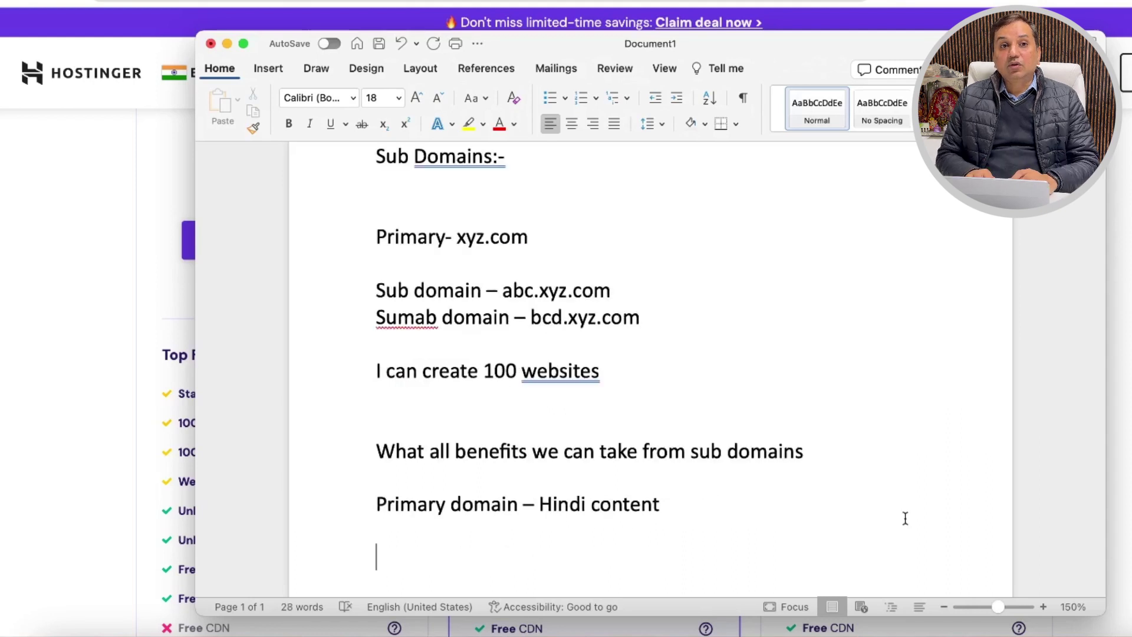
pyautogui.click(671, 506)
pyautogui.press('Return')
pyautogui.write('sub domain')
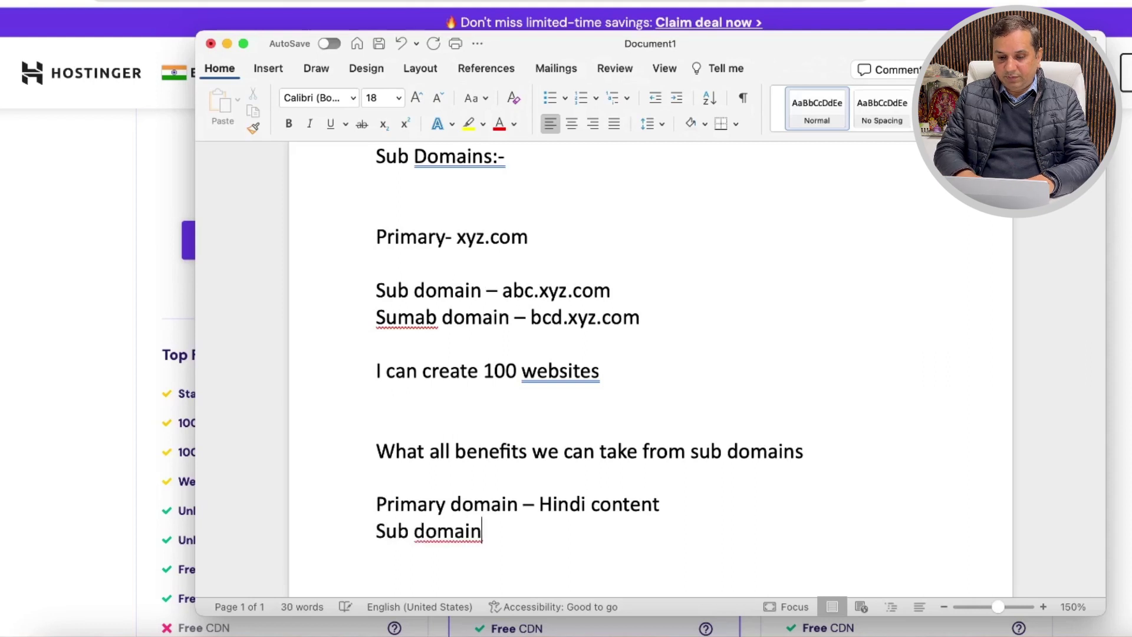
pyautogui.write(' - Engilish')
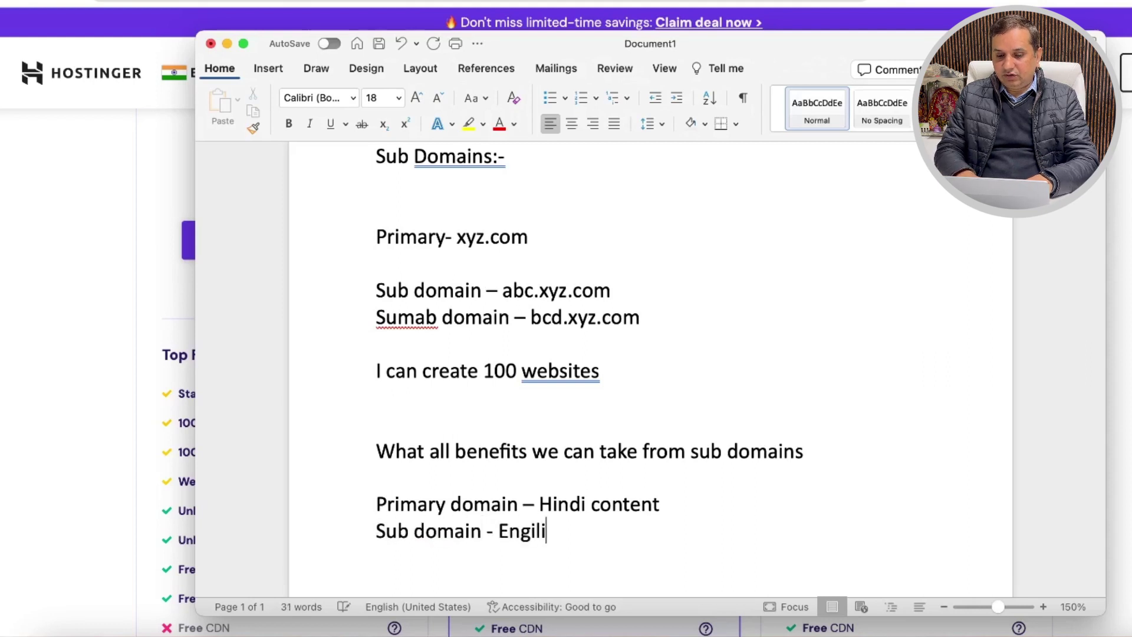
pyautogui.rightClick(537, 531)
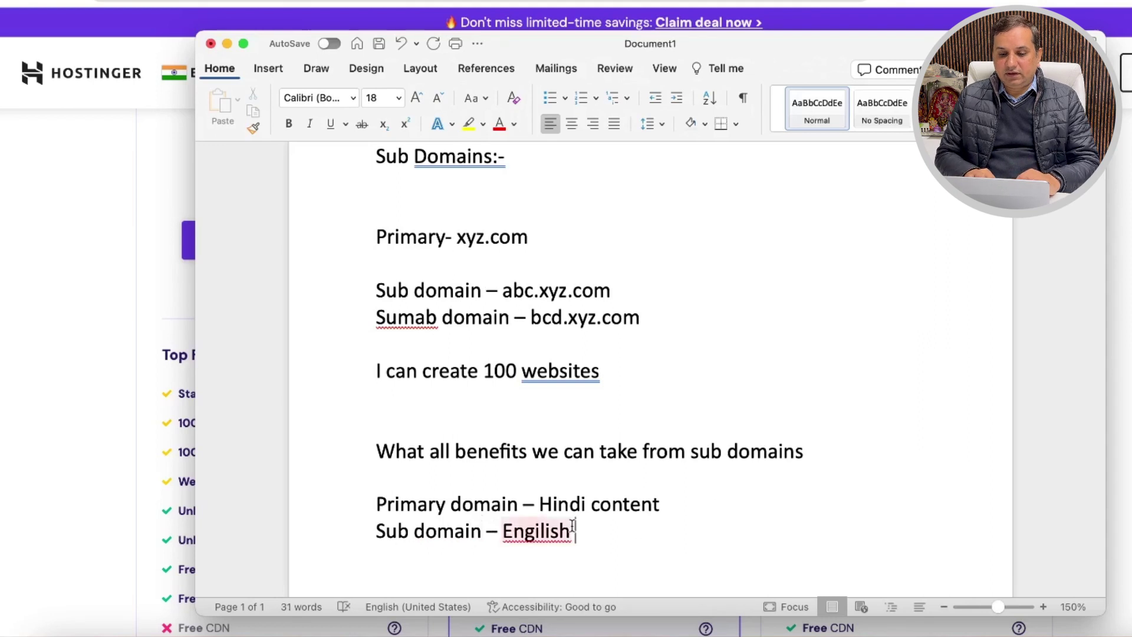
pyautogui.click(477, 458)
pyautogui.write('content')
# Step: Add the line "Multiple countries target" and, after a blank line, the line "Xyz.com"
pyautogui.press('Return')
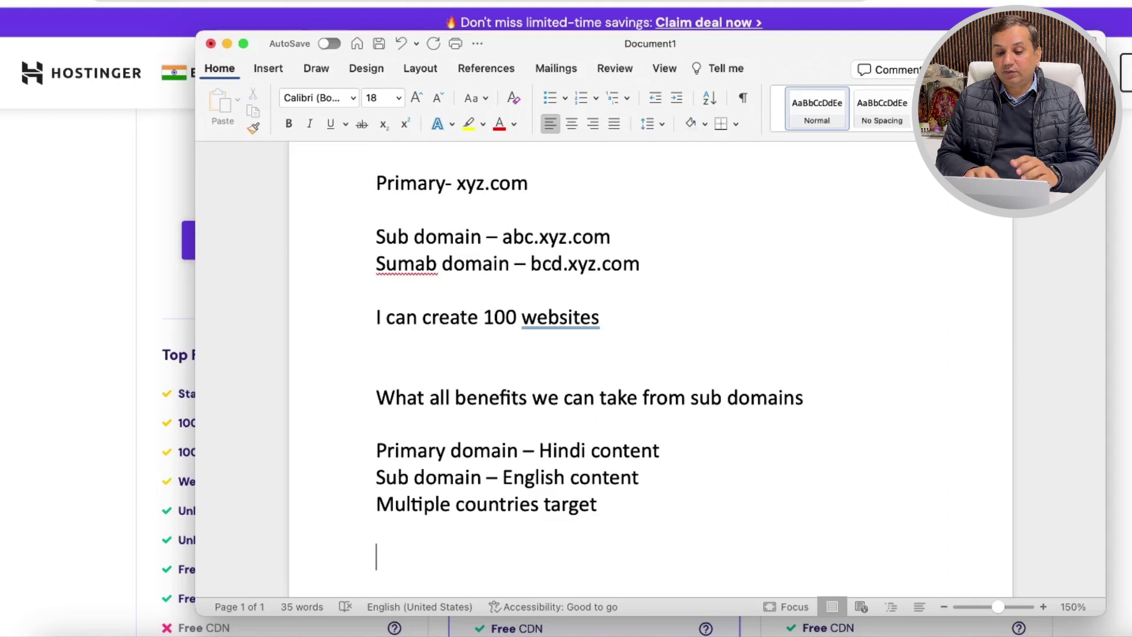
pyautogui.press('Return')
pyautogui.press('Return')
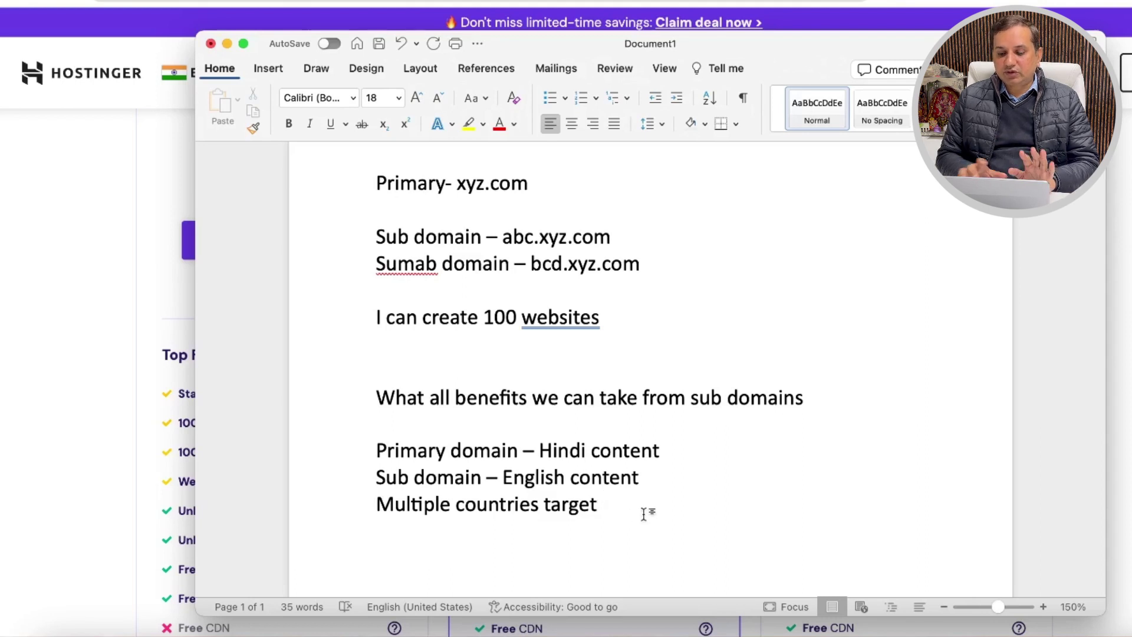
pyautogui.write('xyz.com')
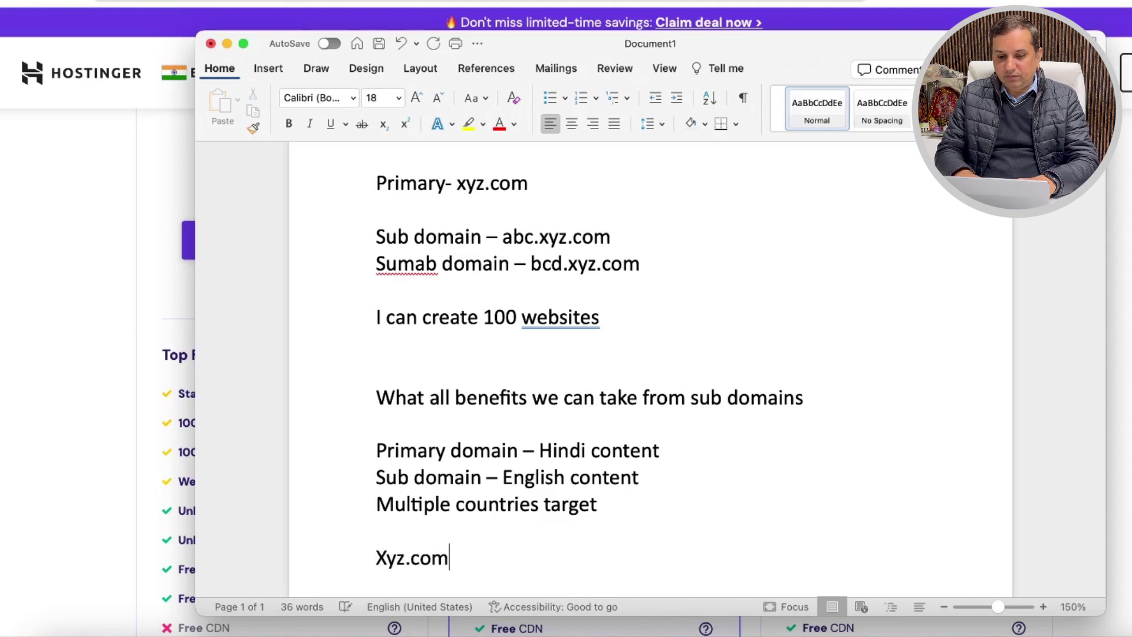
# Step: Complete the "Xyz.com" line with "- india" and add the line "Us.xyz.com – usa" directly below it
pyautogui.write('- india')
pyautogui.press('Return')
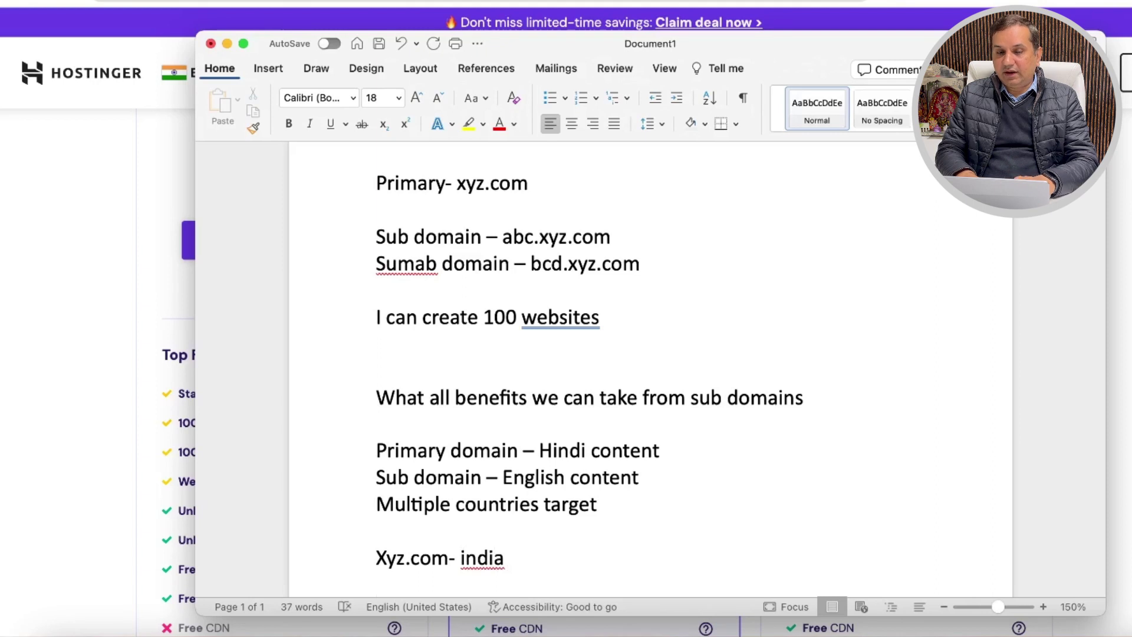
pyautogui.write('us.x')
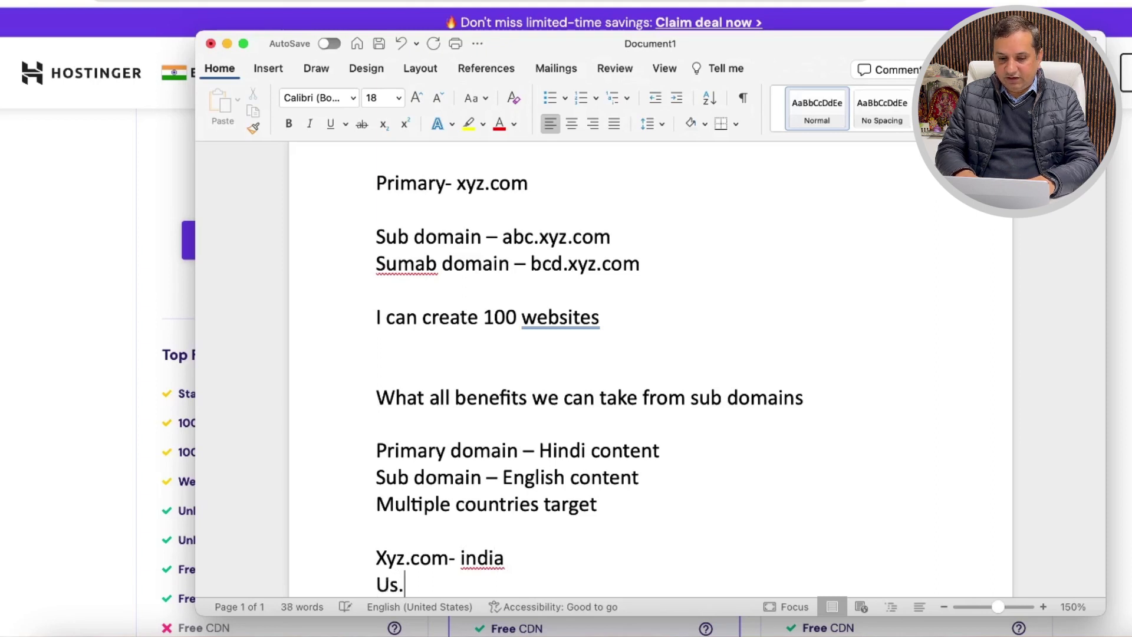
pyautogui.write('yz.com ')
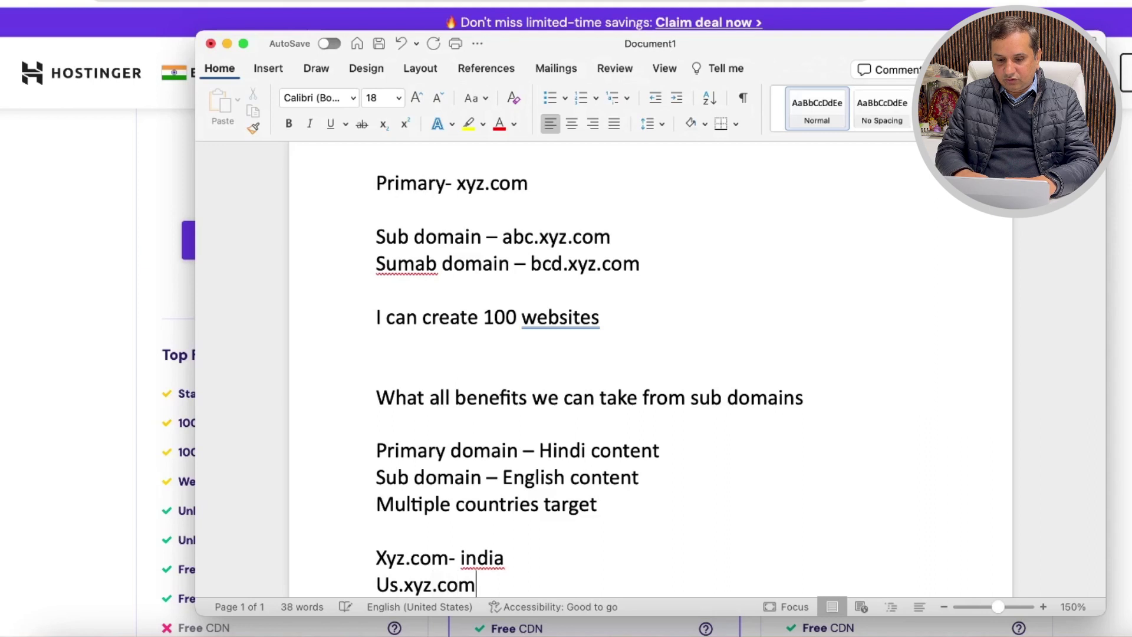
pyautogui.write('- usa')
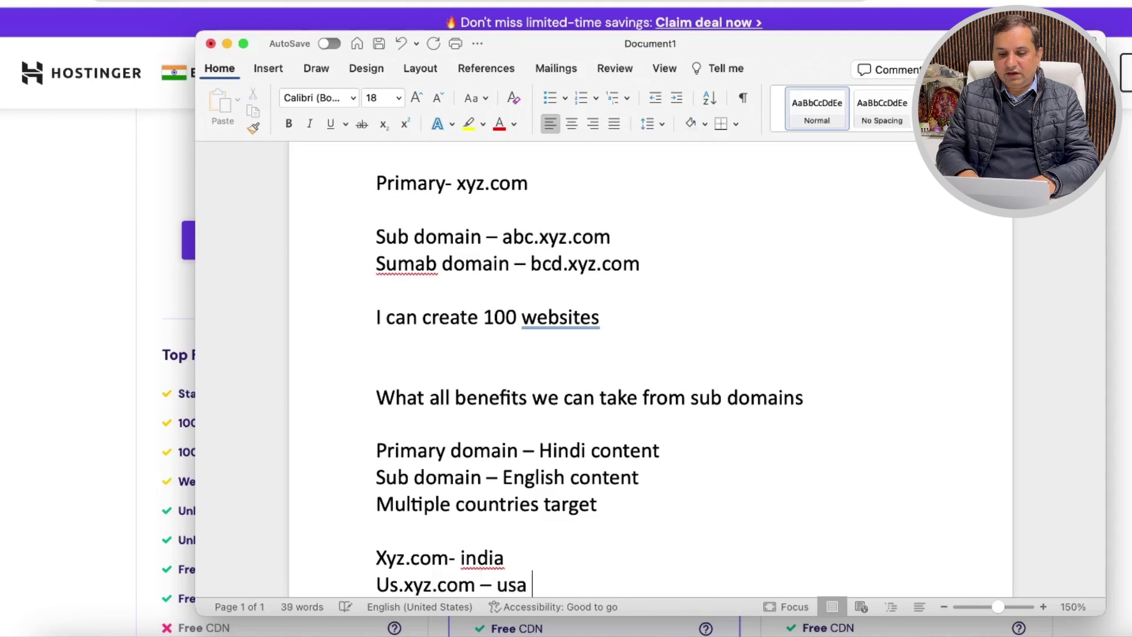
pyautogui.press('Return')
# Step: Add the lines "Au.xyz.com – Australia" and "Uk.xyz.com uk" below the usa line, followed by a blank line
pyautogui.write('au')
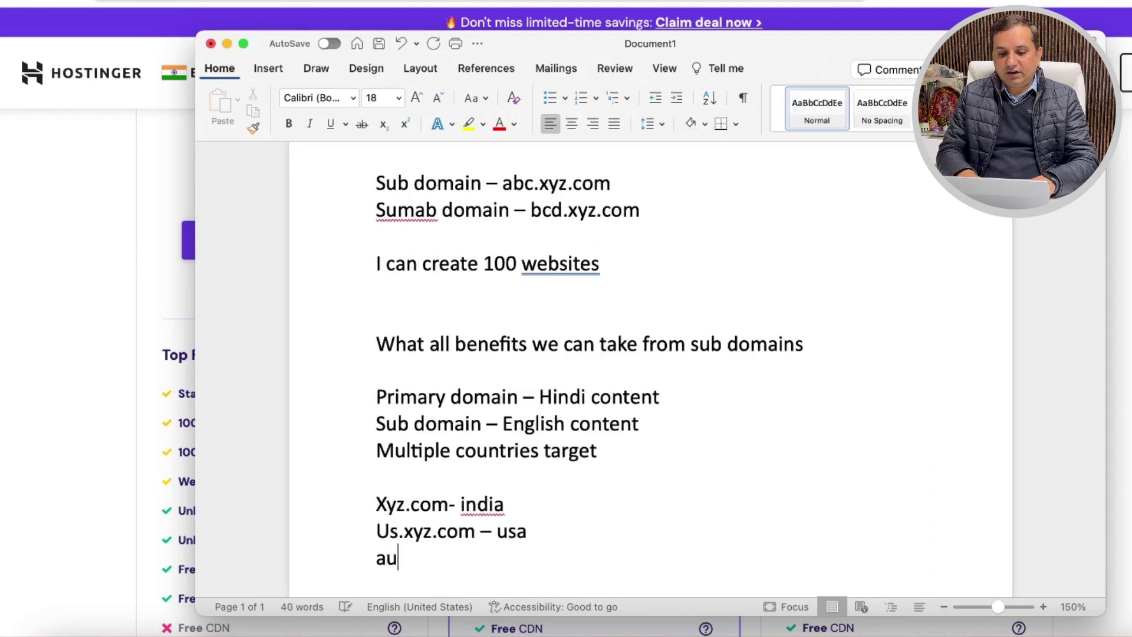
pyautogui.write('.x')
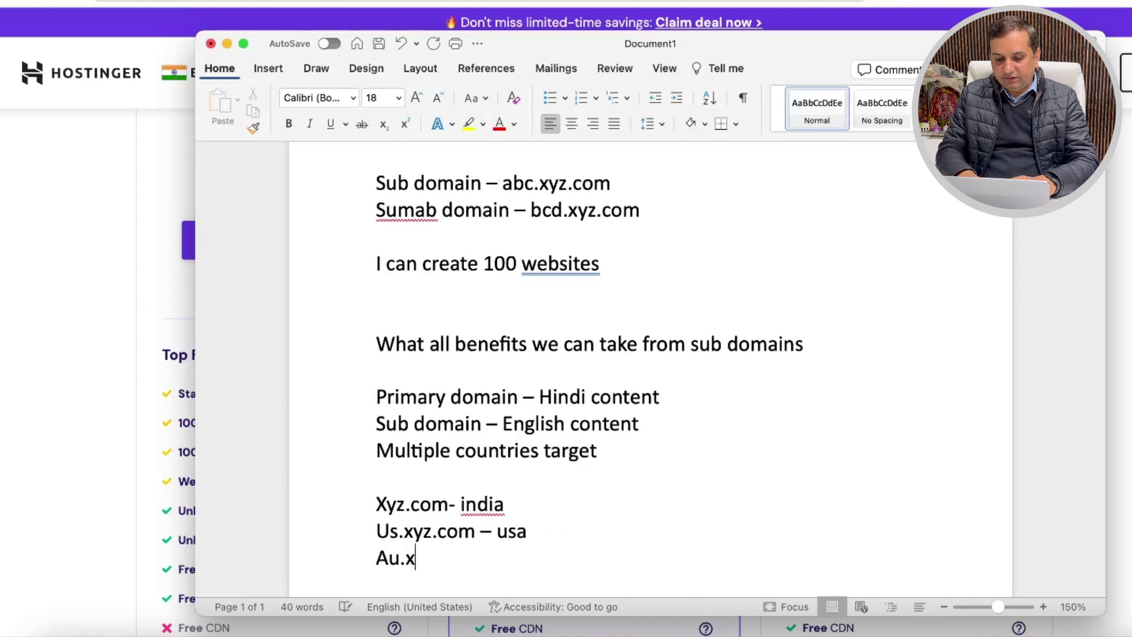
pyautogui.write('yz.com')
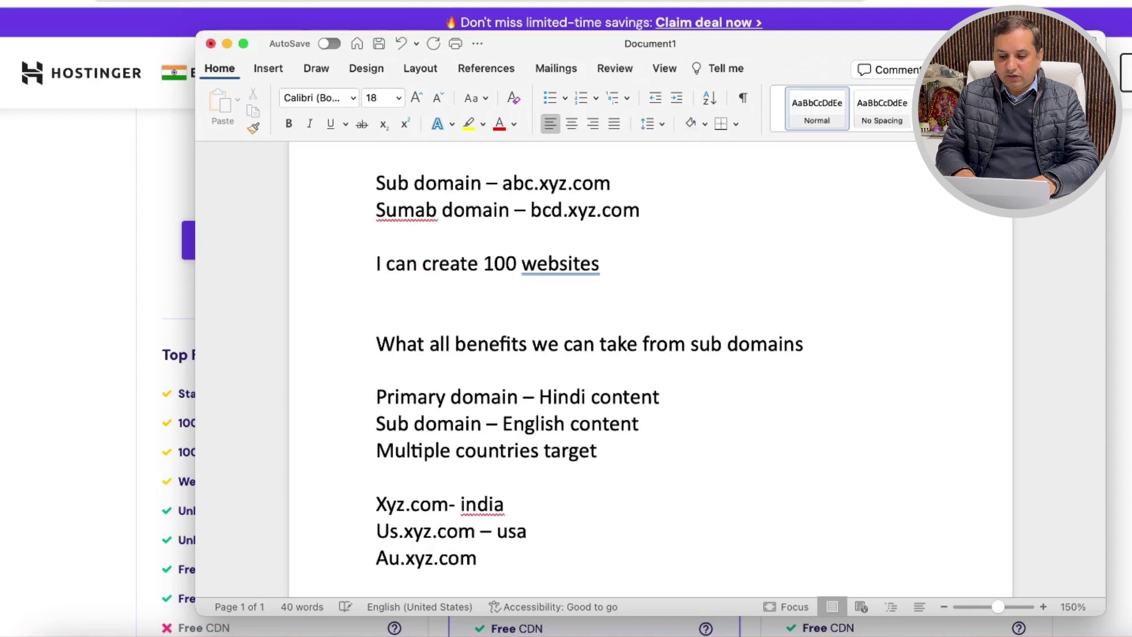
pyautogui.write(' - australia')
pyautogui.press('Return')
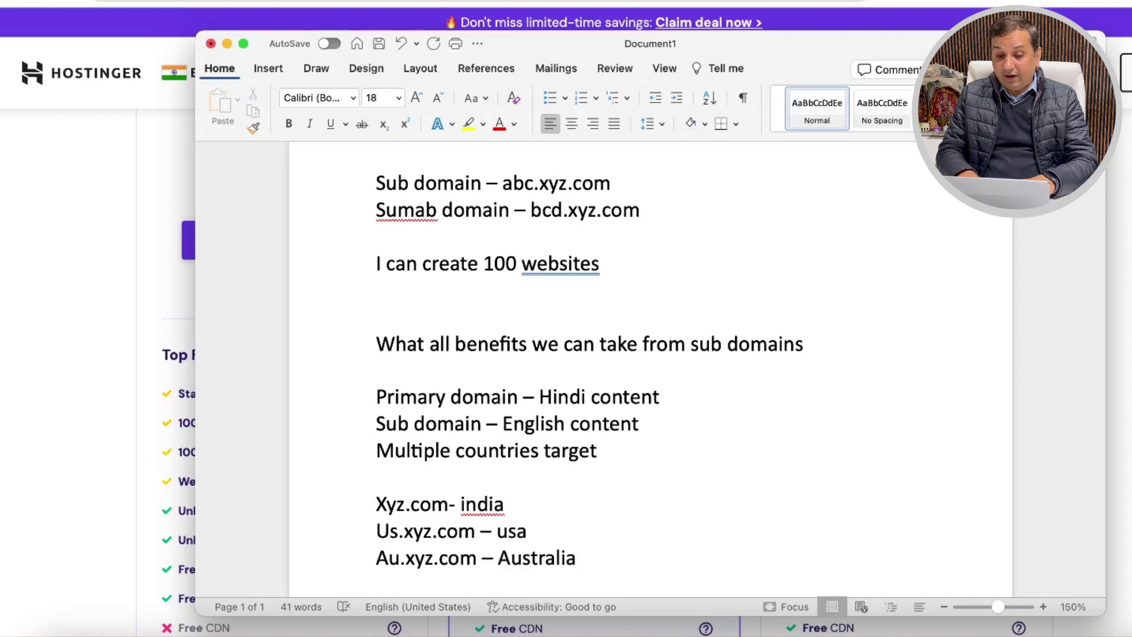
pyautogui.write('Uk.')
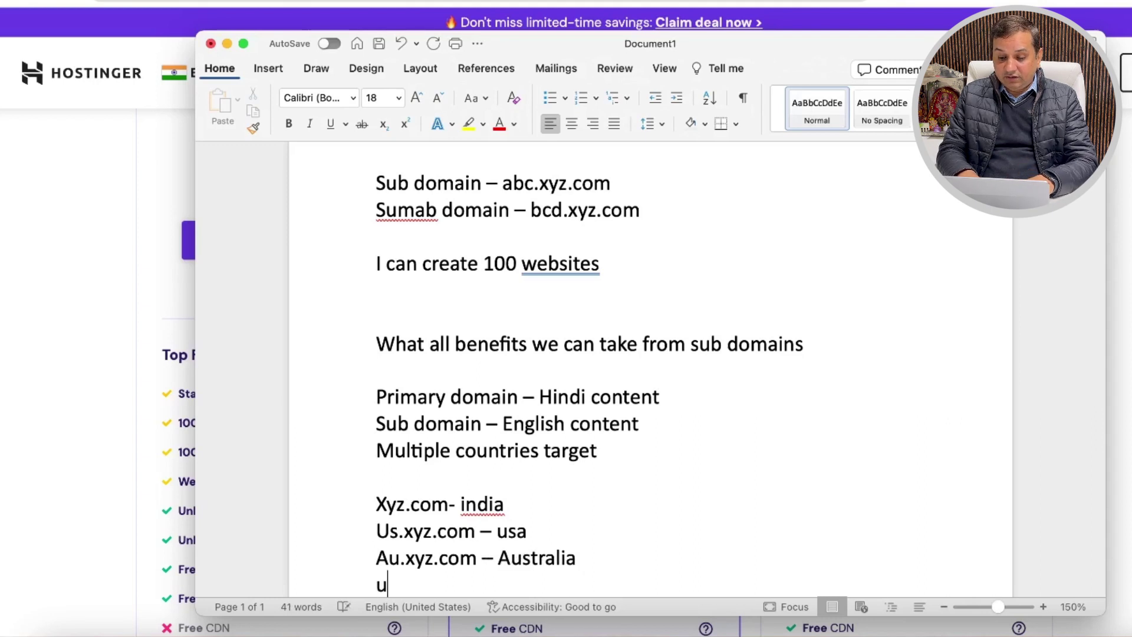
pyautogui.write('xyz.com uk')
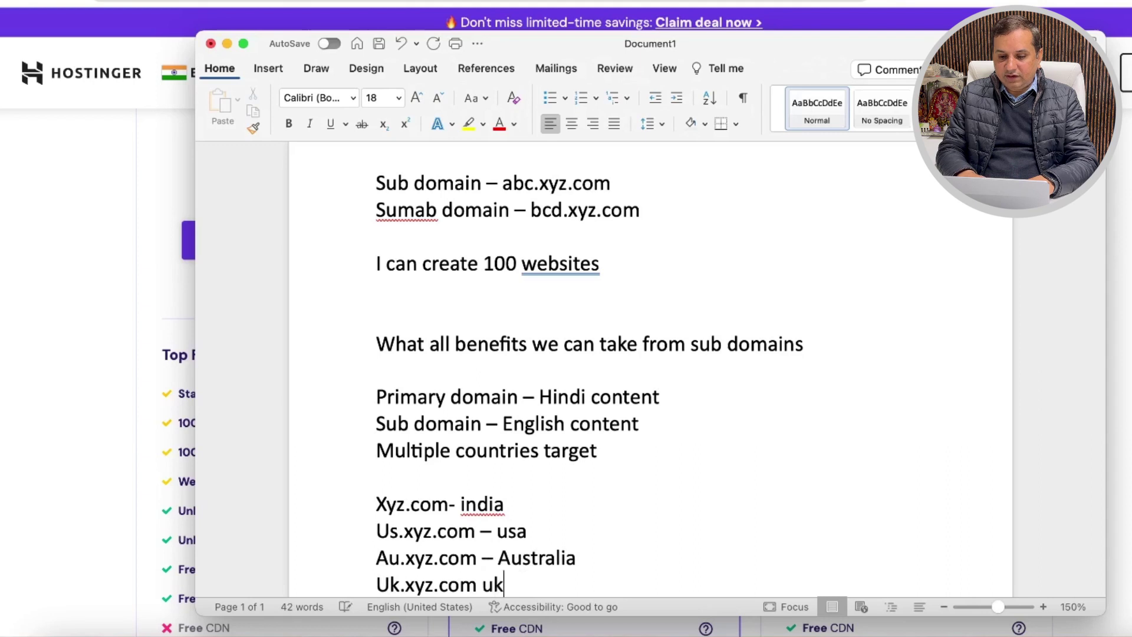
pyautogui.press('Return')
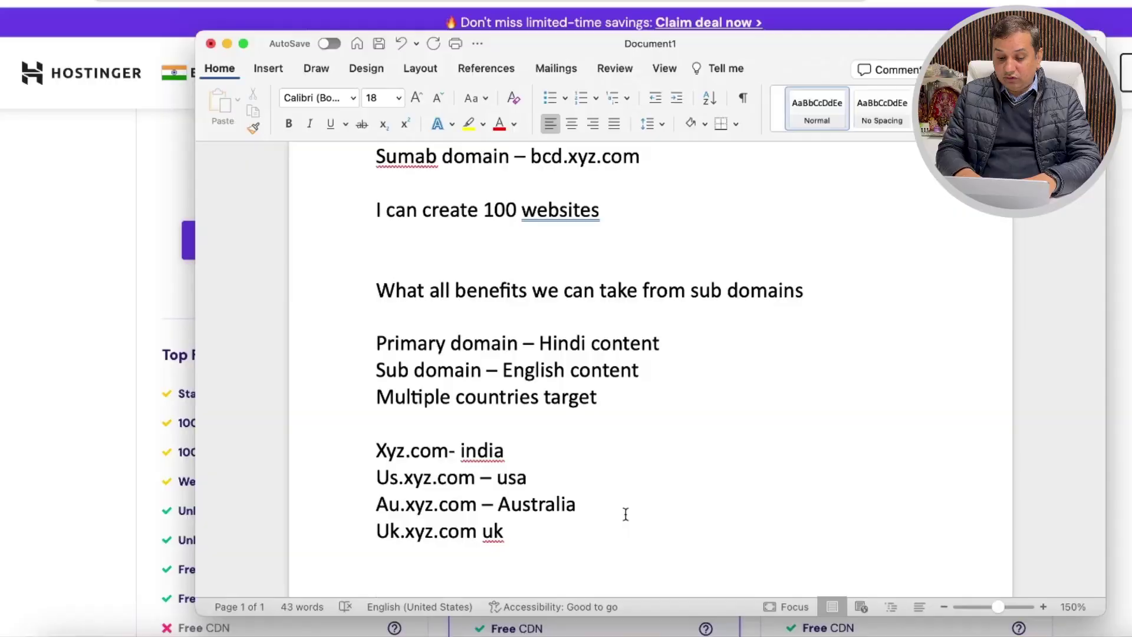
# Step: Write the line "Primary Authority will help you to grow your subdomain" below the country list
pyautogui.write('aut')
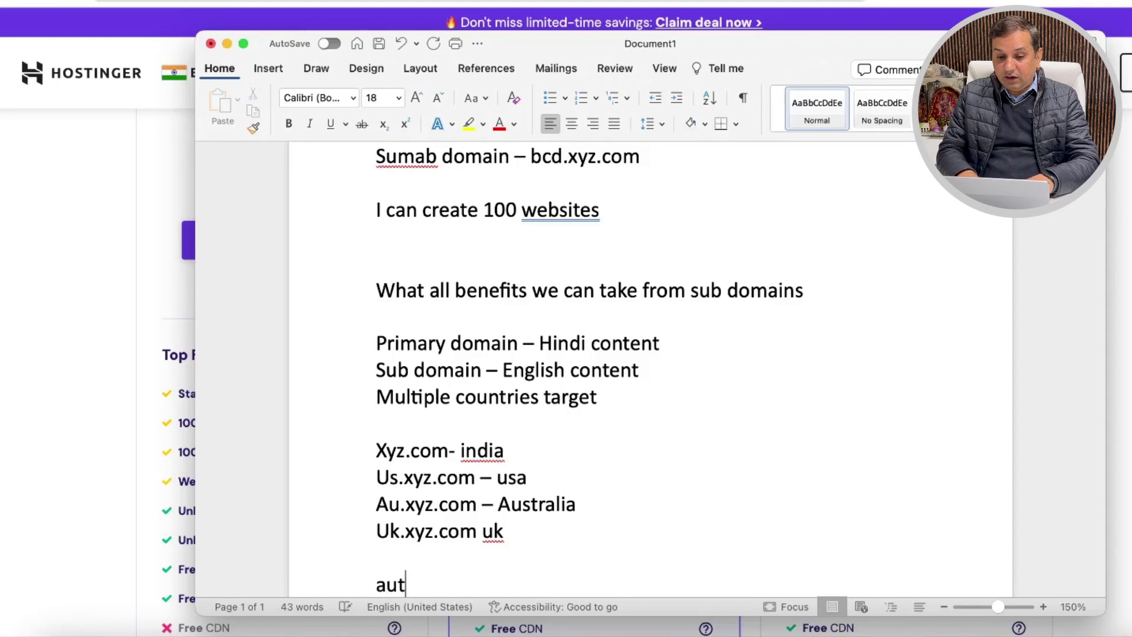
pyautogui.write('hority')
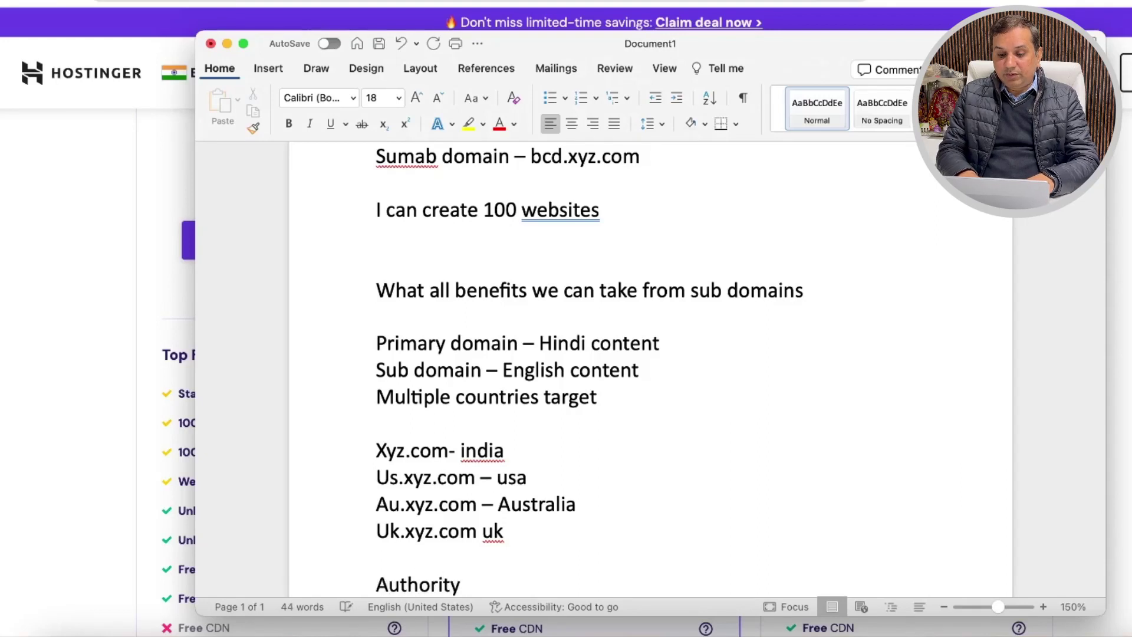
pyautogui.press('Left')
pyautogui.press('Left')
pyautogui.press('Left')
pyautogui.press('Left')
pyautogui.press('Left')
pyautogui.press('Left')
pyautogui.press('Left')
pyautogui.press('Left')
pyautogui.press('Left')
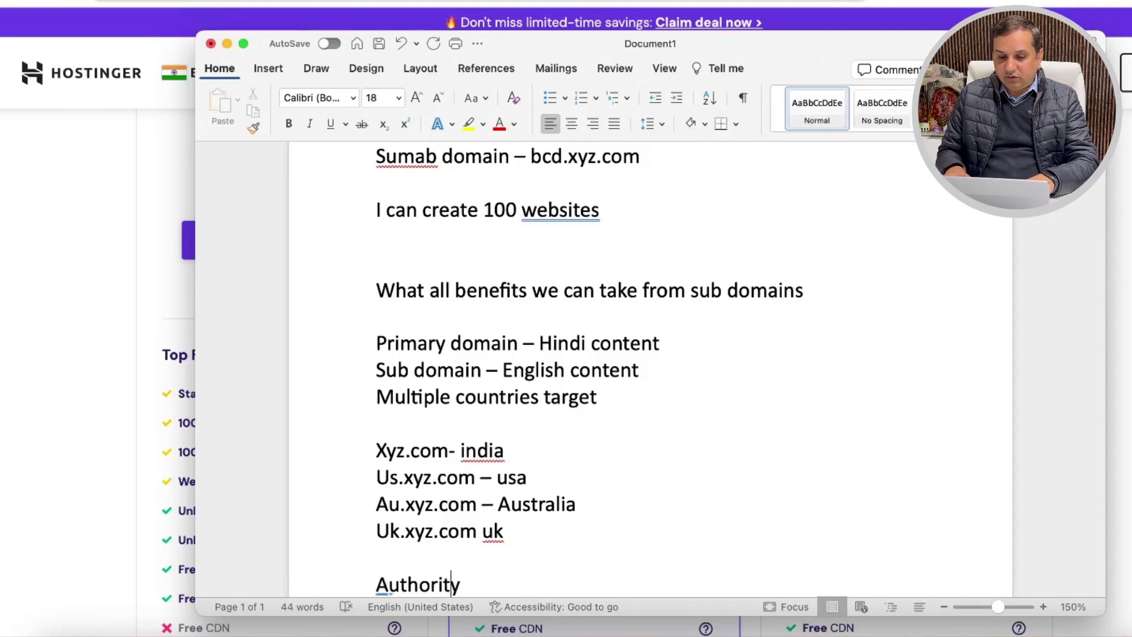
pyautogui.write('Primary')
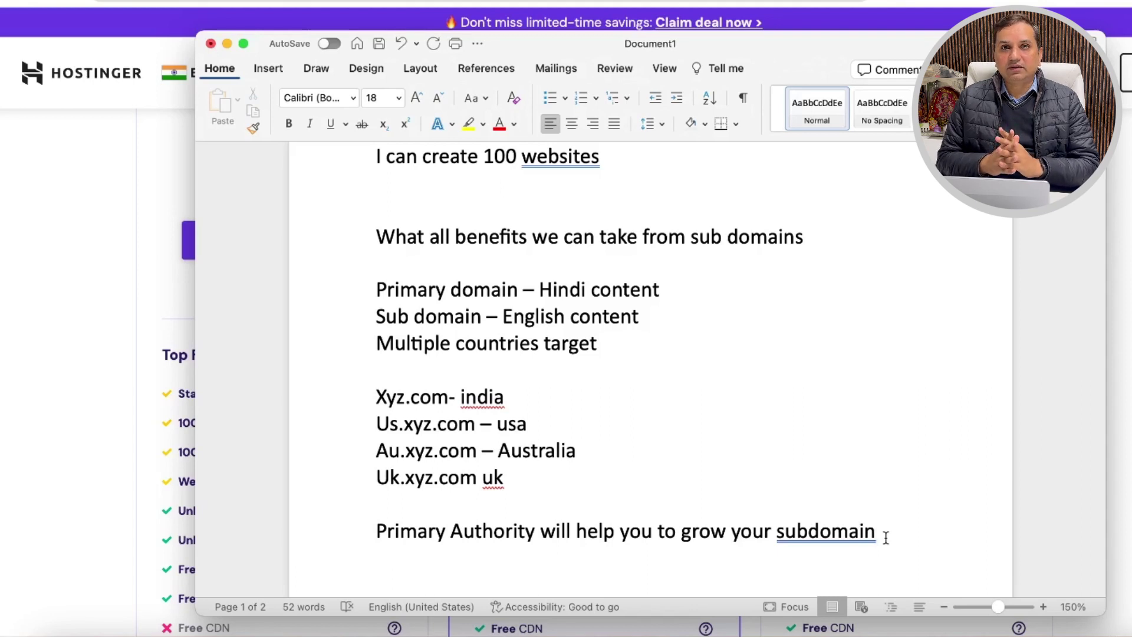
pyautogui.press('Return')
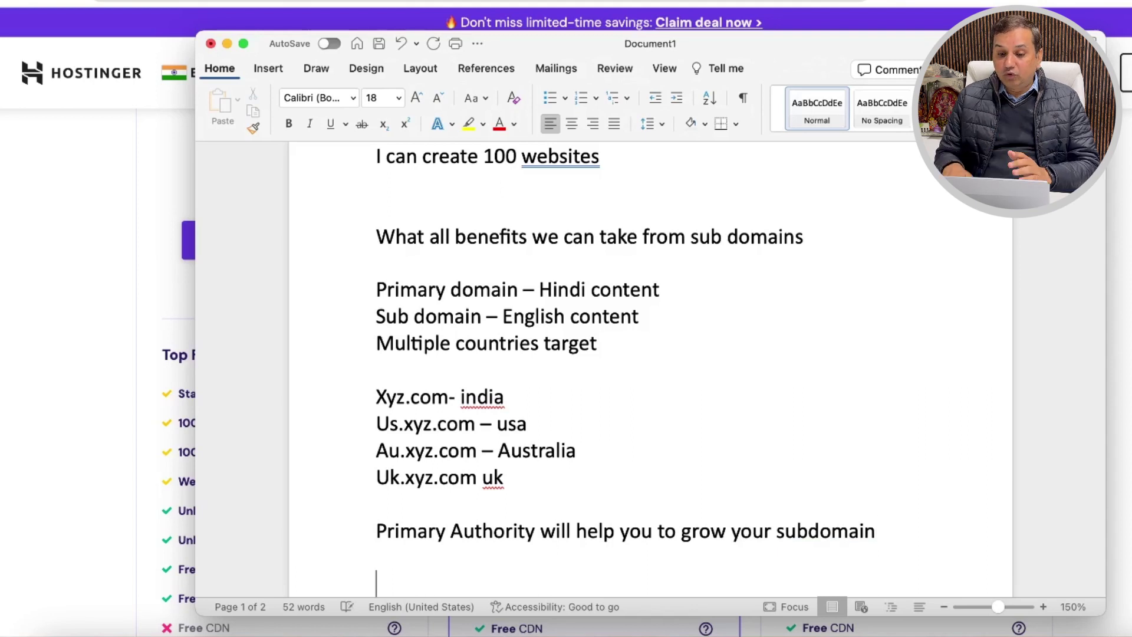
# Step: Show the document in full screen and insert the line "Capacity build up" plus a blank line above the "Sub Domains:-" heading
pyautogui.press('ctrl+super+f')
pyautogui.scroll(10, 627, 318)
pyautogui.click(336, 154)
pyautogui.write('cab')
pyautogui.press('BackSpace')
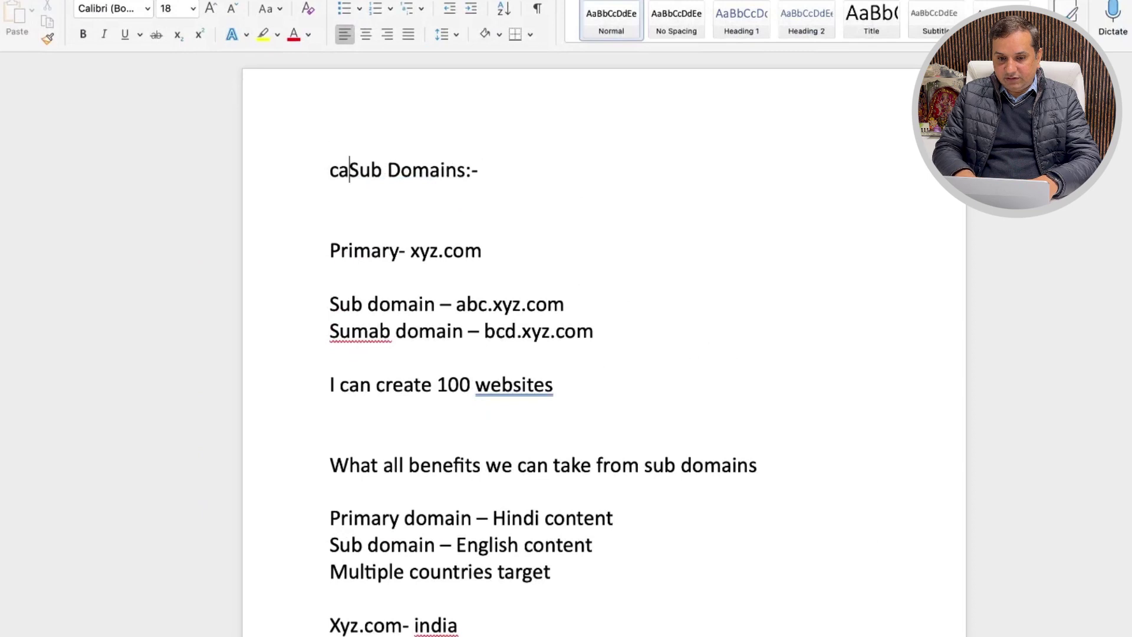
pyautogui.write('pacity build up')
pyautogui.press('Return')
pyautogui.press('Return')
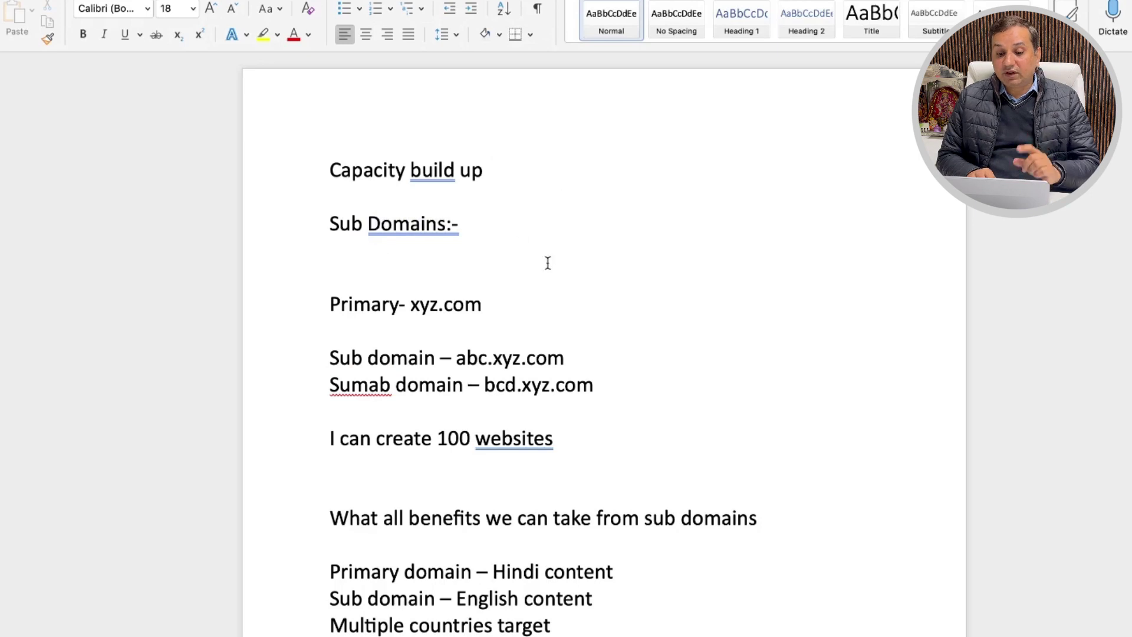
# Step: Add the line "What Advantages we can take through sub domains" below the Primary Authority sentence, followed by a blank line
pyautogui.scroll(-5, 660, 405)
pyautogui.scroll(-3, 660, 406)
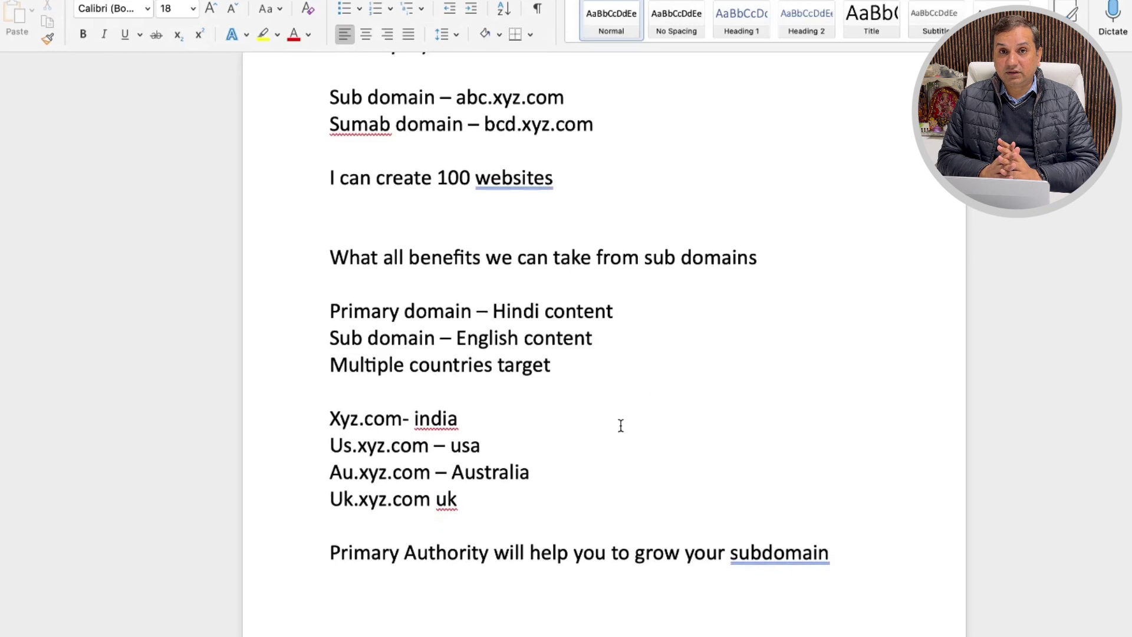
pyautogui.scroll(-3, 680, 480)
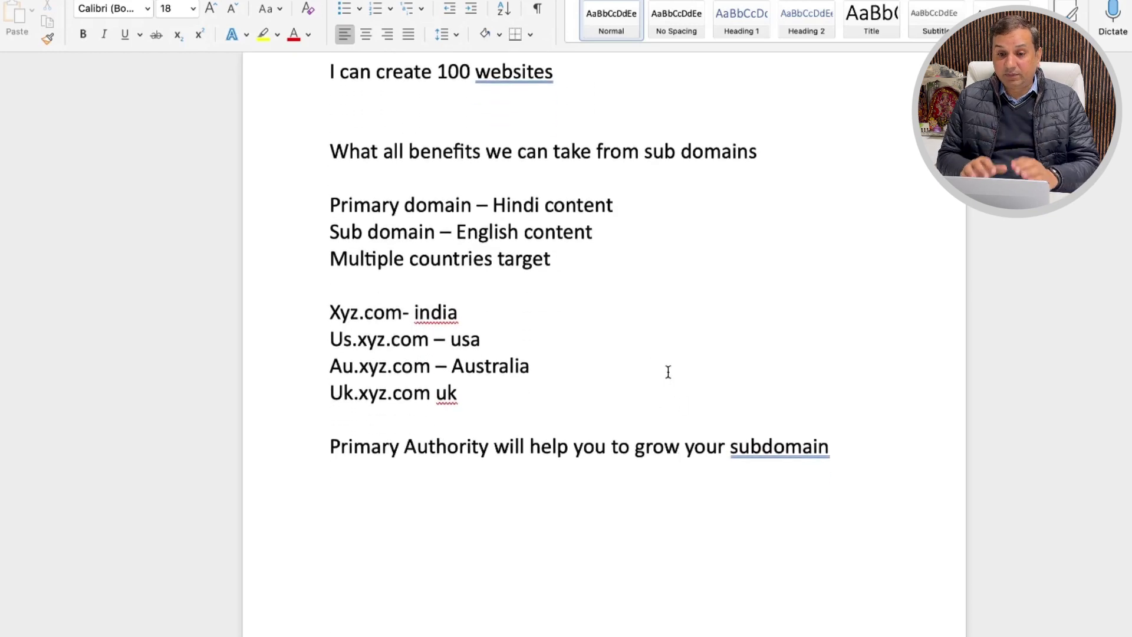
pyautogui.click(851, 447)
pyautogui.press('Return')
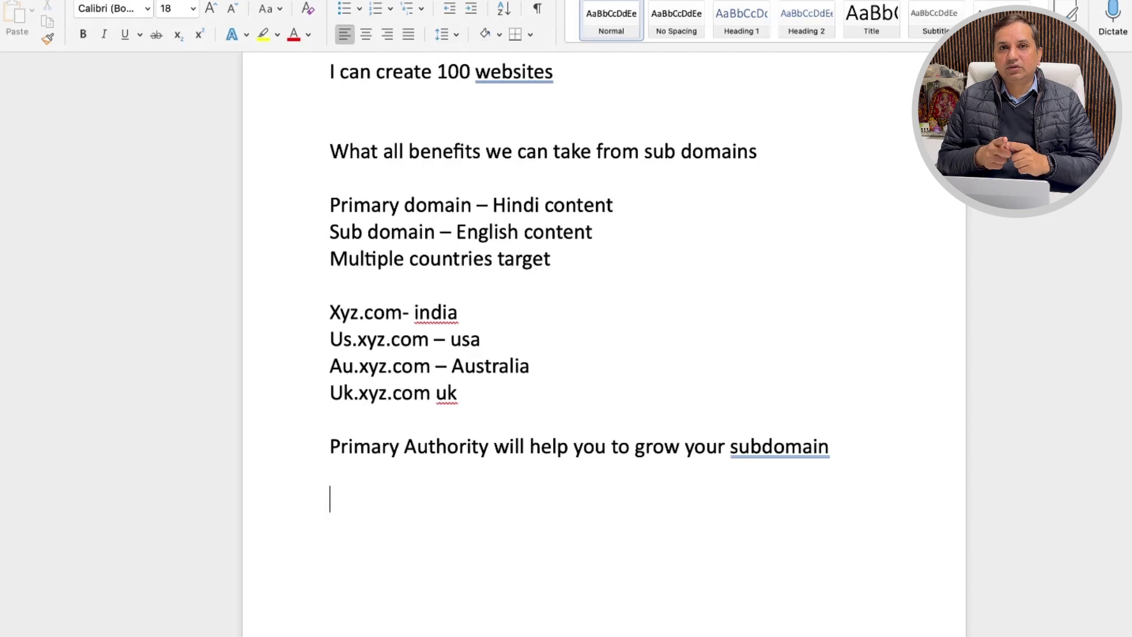
pyautogui.write('advantage')
pyautogui.press('BackSpace')
pyautogui.click(403, 500)
pyautogui.press('Left')
pyautogui.press('Left')
pyautogui.press('Left')
pyautogui.press('Left')
pyautogui.press('Left')
pyautogui.press('Left')
pyautogui.press('Left')
pyautogui.write('What')
pyautogui.press('Right')
pyautogui.press('Right')
pyautogui.press('Right')
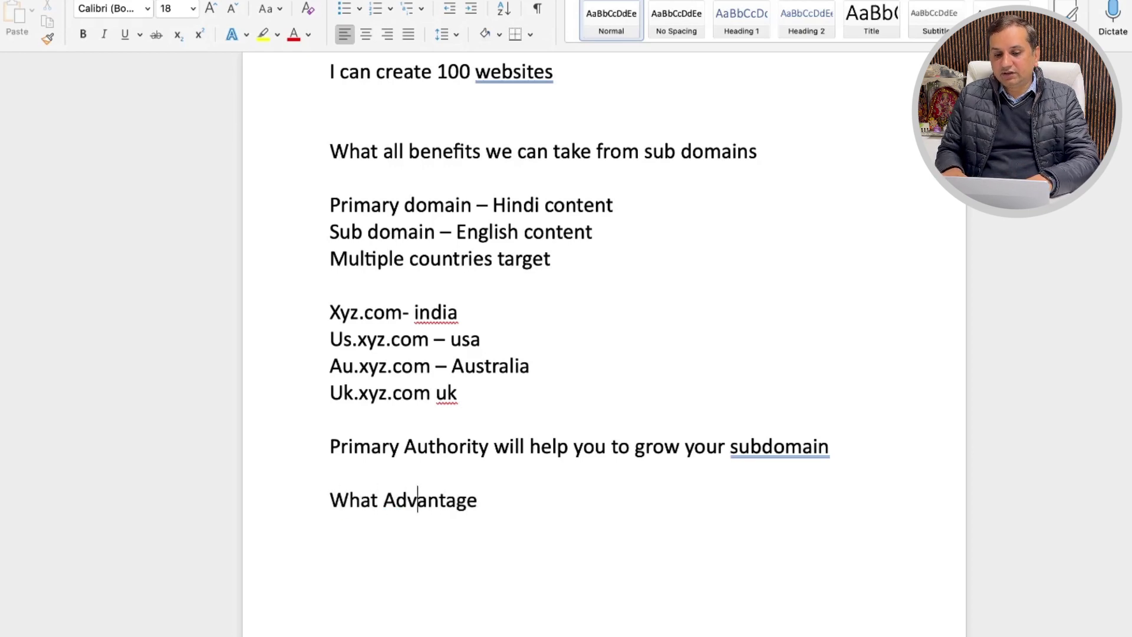
pyautogui.press('End')
pyautogui.write('s we can take tho')
pyautogui.press('BackSpace')
pyautogui.write('rough sub domains')
pyautogui.press('Return')
pyautogui.press('Return')
# Step: Start a numbered list with the first item "Adsense approval not required for sub domains"
pyautogui.write('1. adses')
pyautogui.press('BackSpace')
pyautogui.press('BackSpace')
pyautogui.press('BackSpace')
pyautogui.write('nse')
pyautogui.press('BackSpace')
pyautogui.press('BackSpace')
pyautogui.press('BackSpace')
pyautogui.press('BackSpace')
pyautogui.write('sense ap')
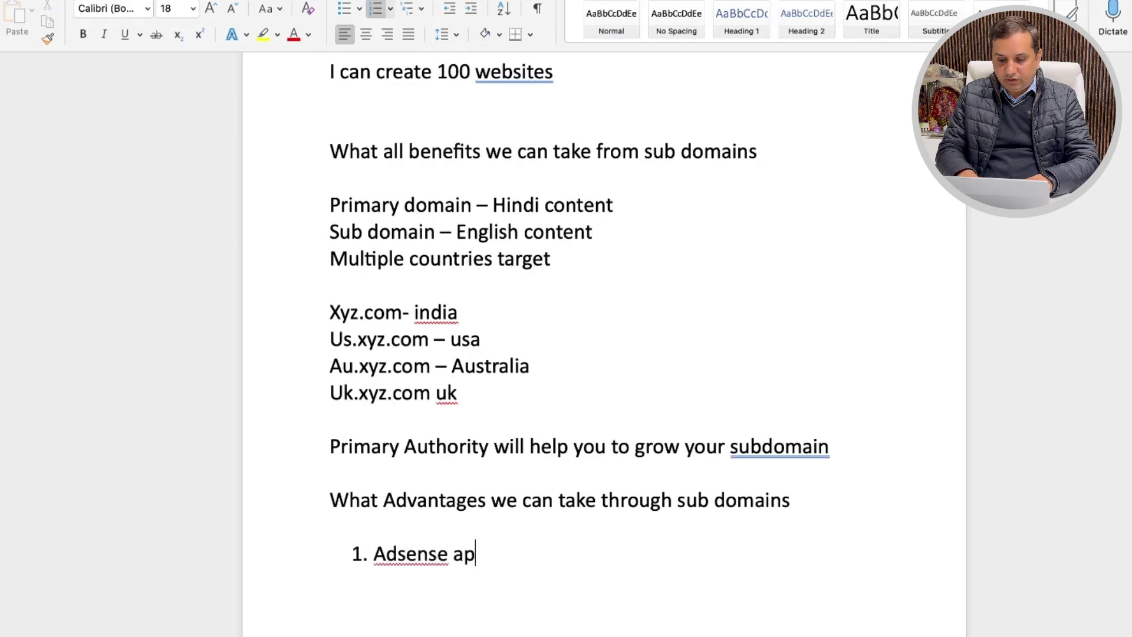
pyautogui.write('proval not qruire')
pyautogui.press('BackSpace')
pyautogui.press('BackSpace')
pyautogui.press('BackSpace')
# Step: Replace "Adsense" in the first list item with the suggested spelling "AdSense"
pyautogui.rightClick(418, 554)
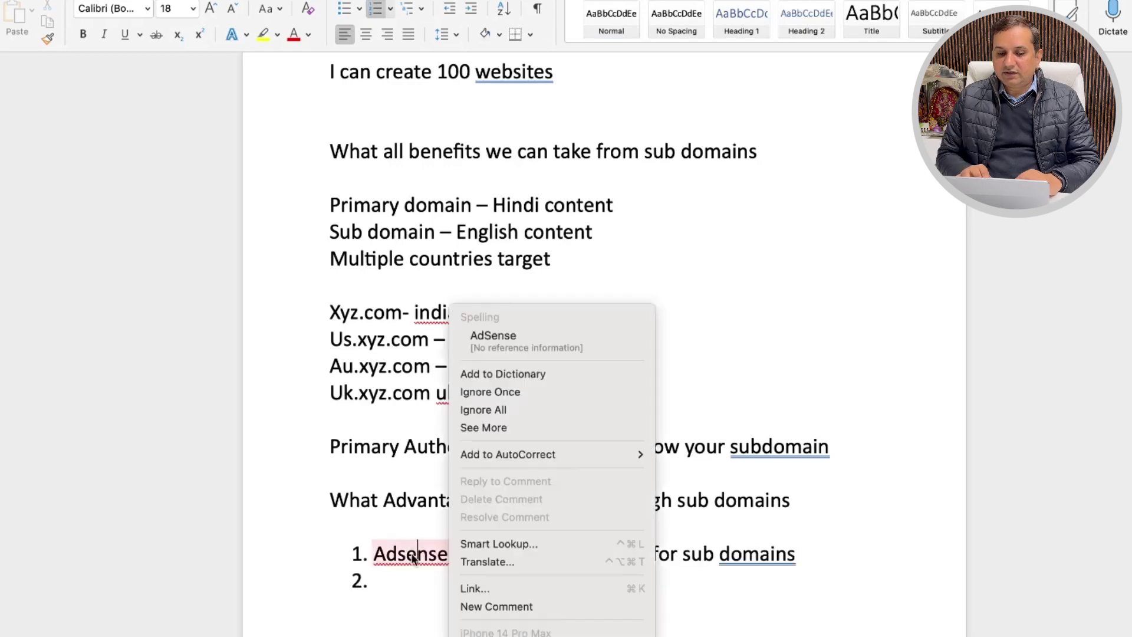
pyautogui.click(493, 335)
pyautogui.click(815, 554)
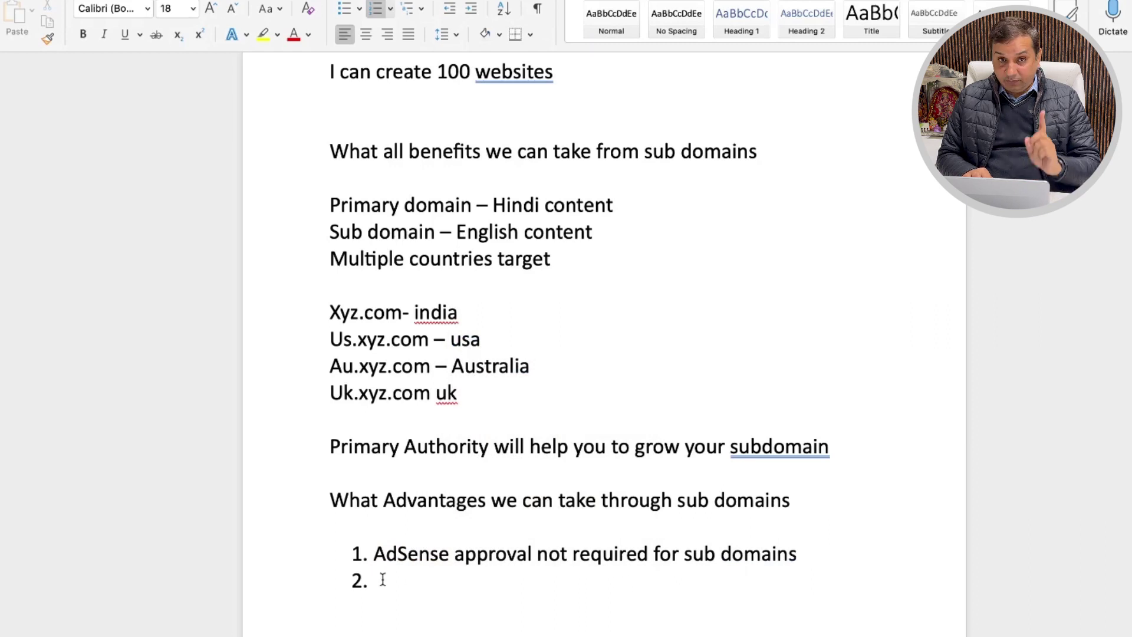
# Step: Add list items "Additional domain cost not required", "Time saving", "Google news approval" and "Fast indexing"
pyautogui.write('Additional domain cost not required')
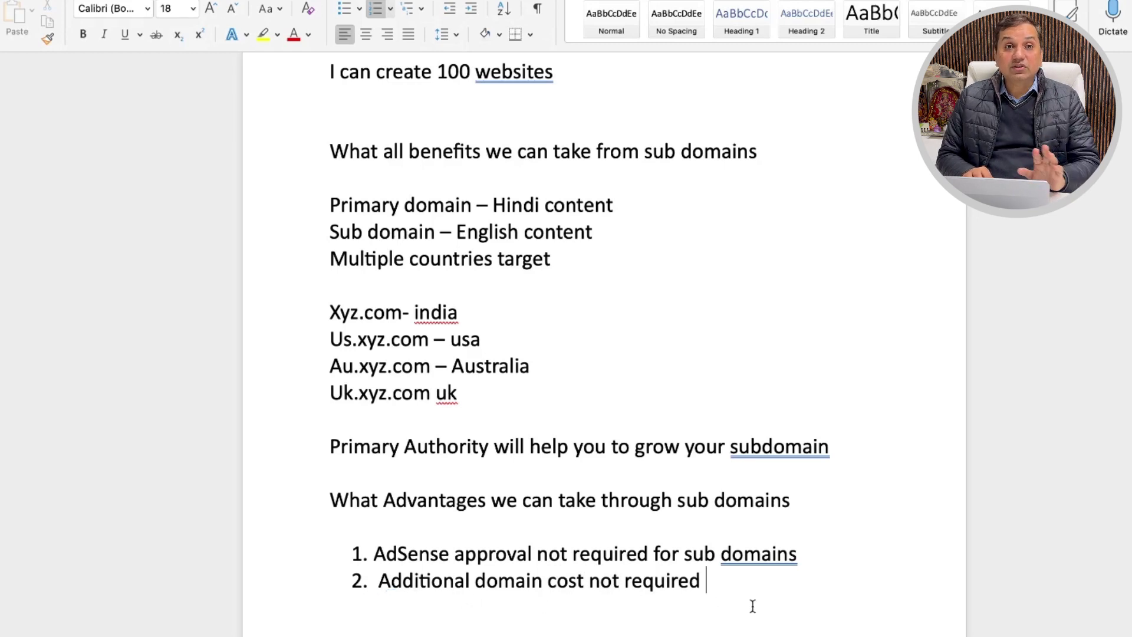
pyautogui.press('Return')
pyautogui.write('Time saving')
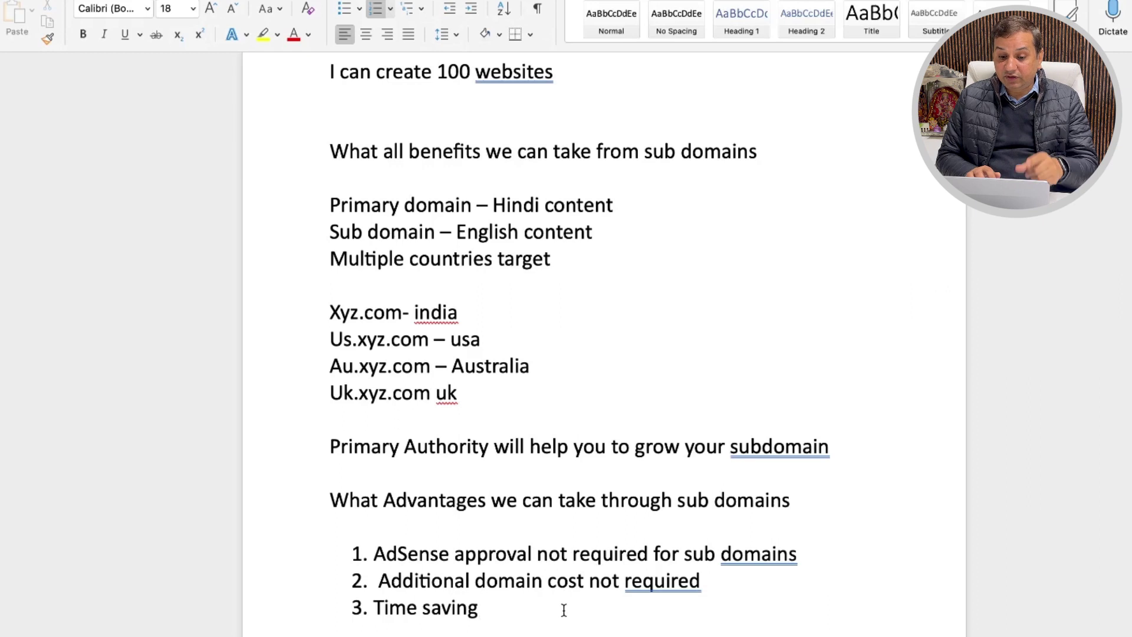
pyautogui.press('super+Return')
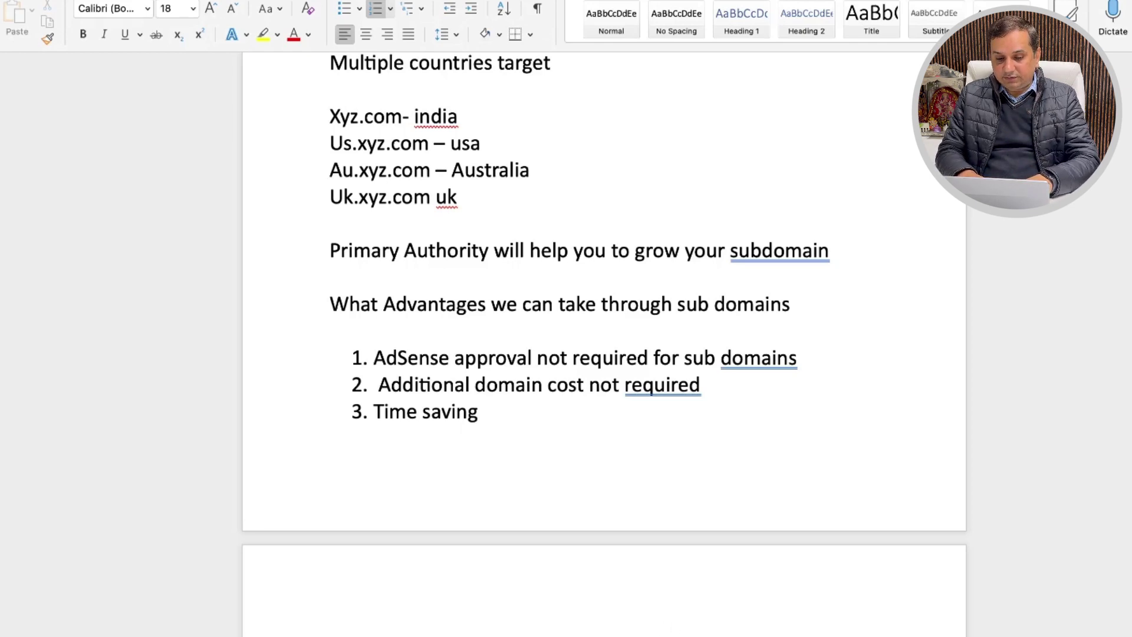
pyautogui.press('Return')
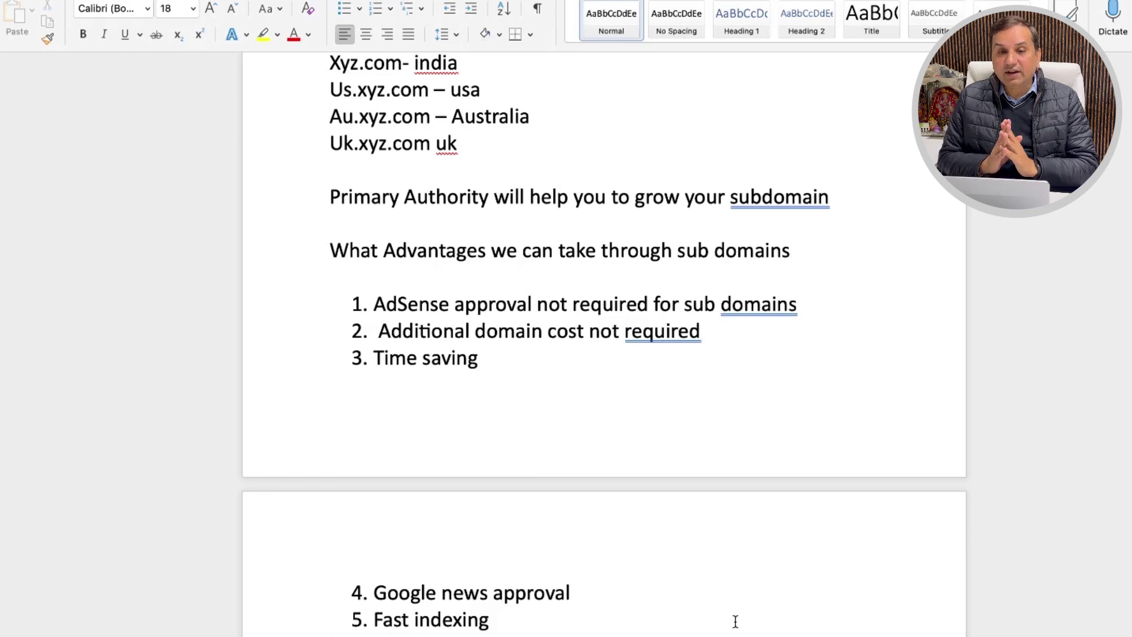
# Step: Below the numbered list, write the sentence "Now we will go to hostinger cpanel screen to create sub domain"
pyautogui.scroll(-2, 735, 621)
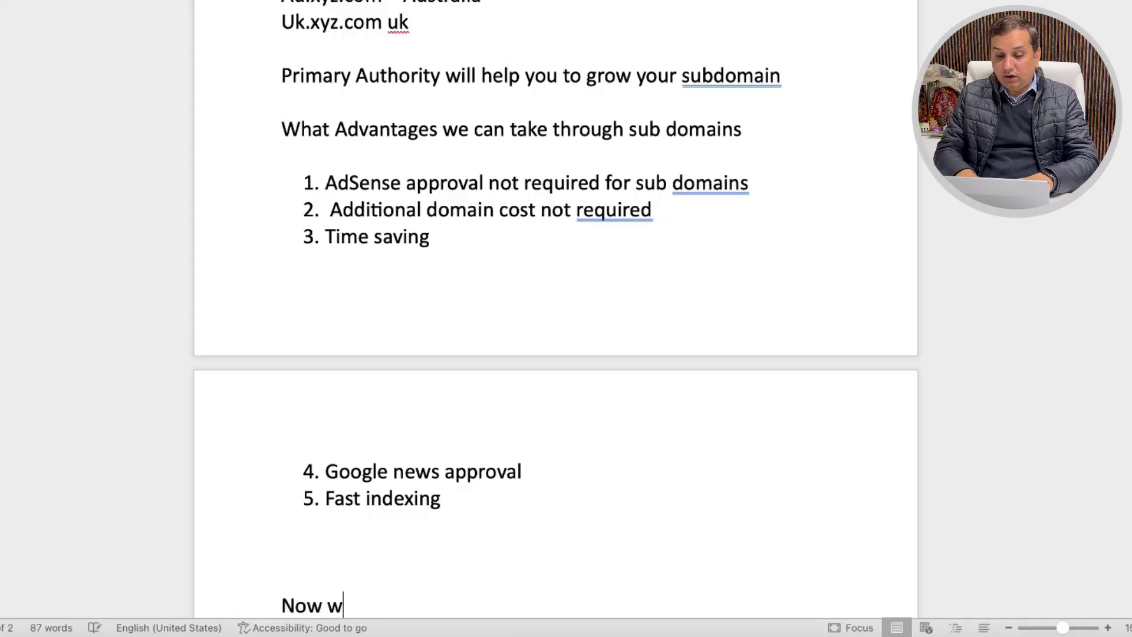
pyautogui.write('e will go to hostinger cpanel screen to create sub doai')
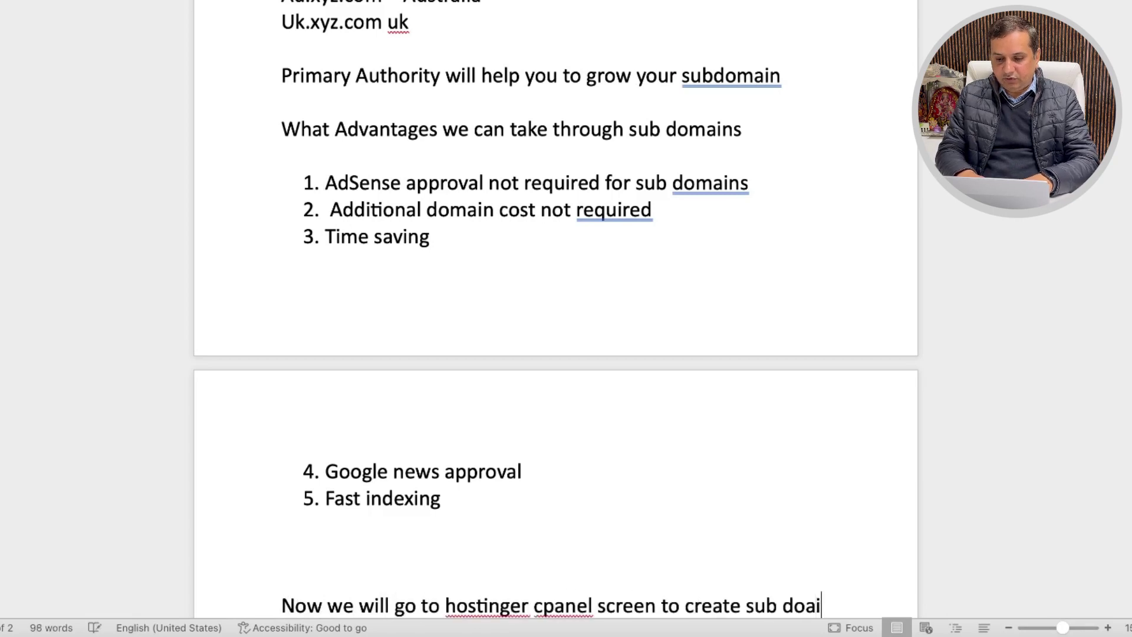
pyautogui.press('BackSpace')
pyautogui.write('main')
pyautogui.press('Return')
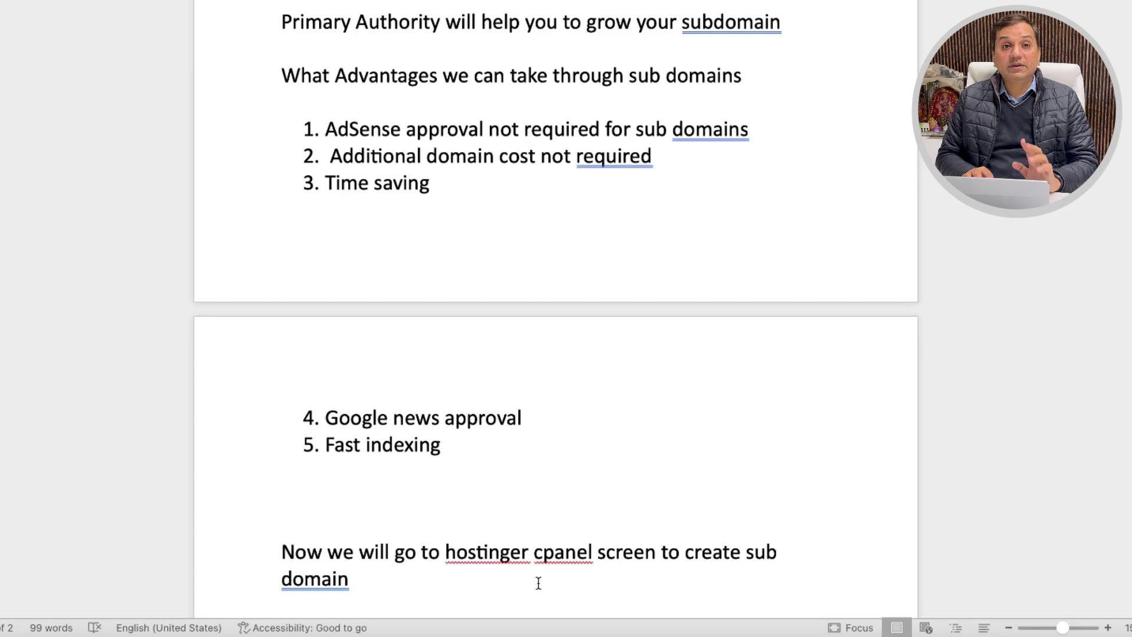
# Step: Leave the full-screen document view and switch to the browser with the Hostinger dashboard for usaexpressblogs.com
pyautogui.scroll(-3, 584, 511)
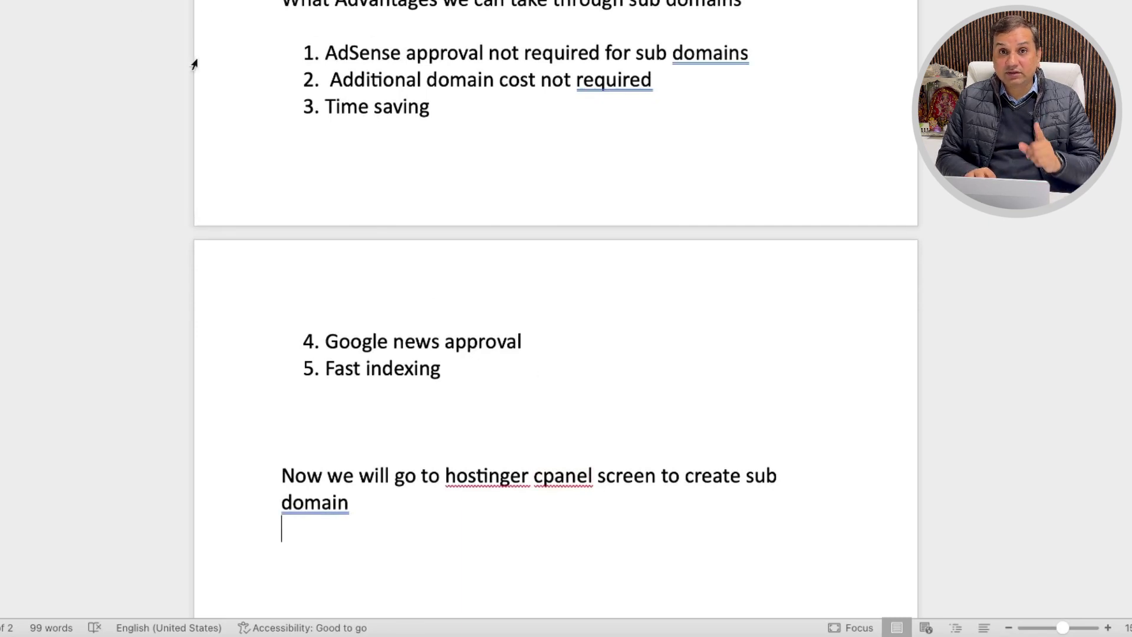
pyautogui.press('ctrl+super+f')
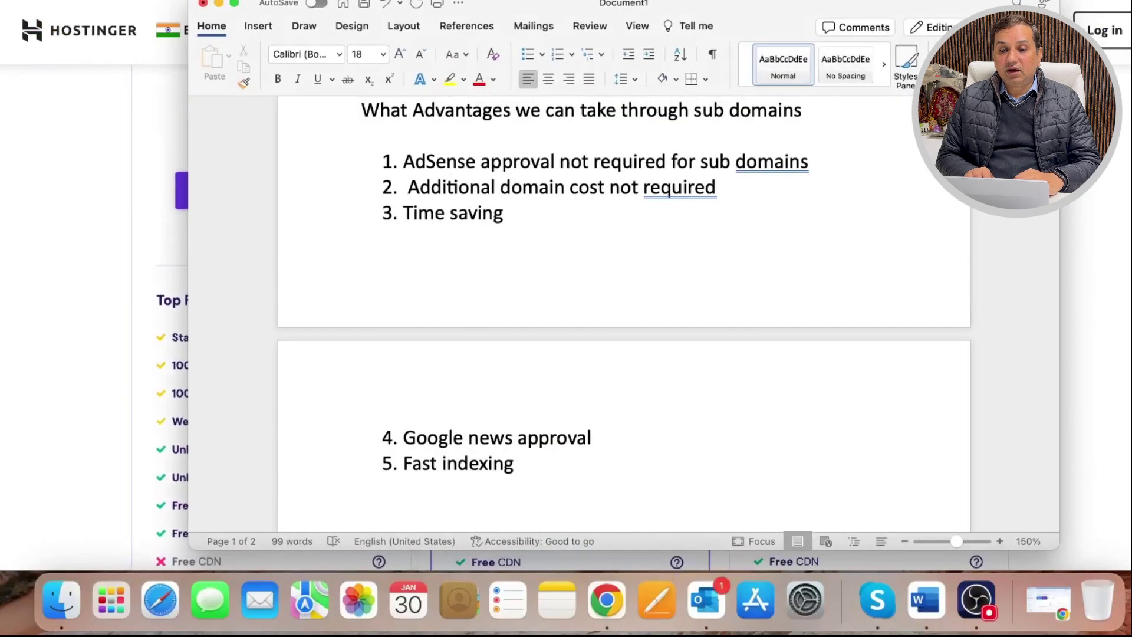
pyautogui.press('super+Tab')
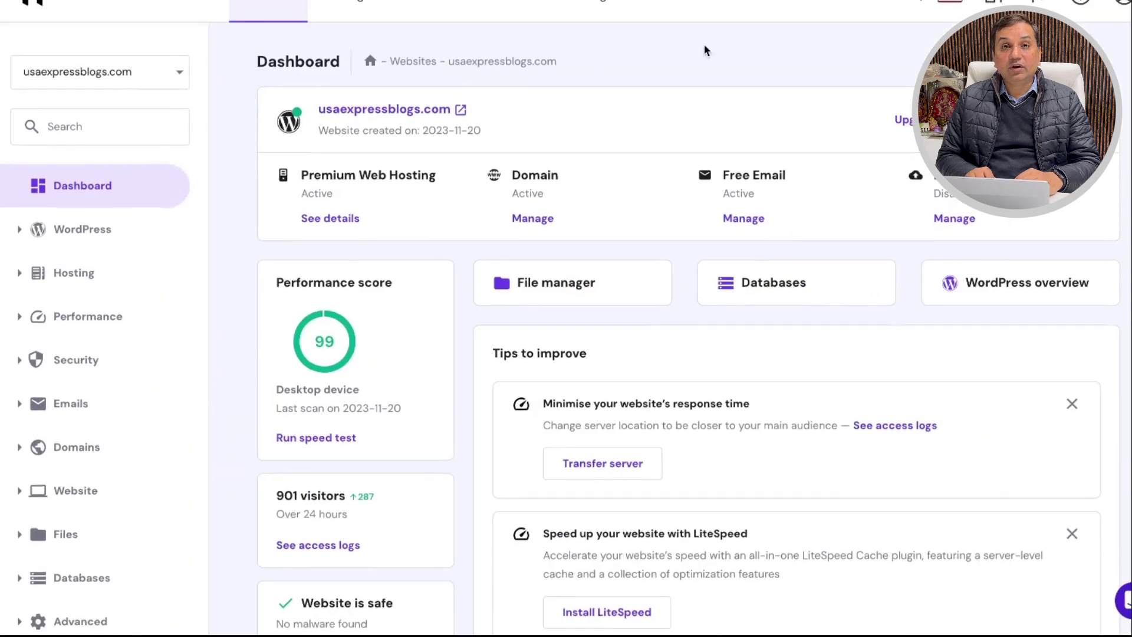
# Step: Switch the managed website to usaexpressblog.com and open its subdomain management page
pyautogui.click(118, 72)
pyautogui.click(108, 139)
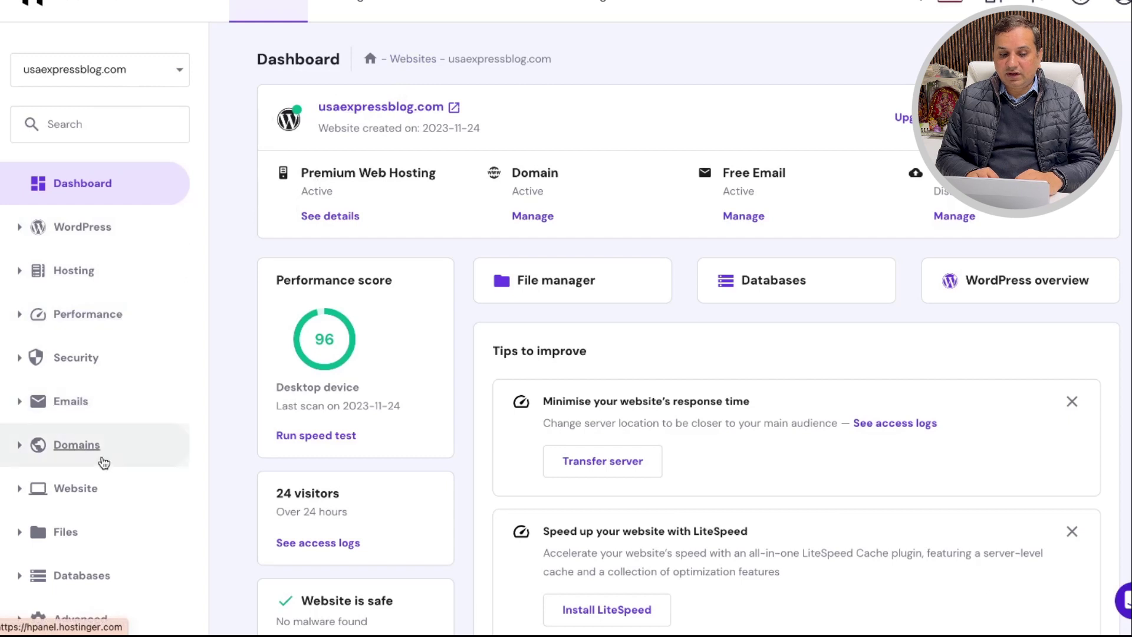
pyautogui.click(34, 455)
pyautogui.scroll(-2, 166, 371)
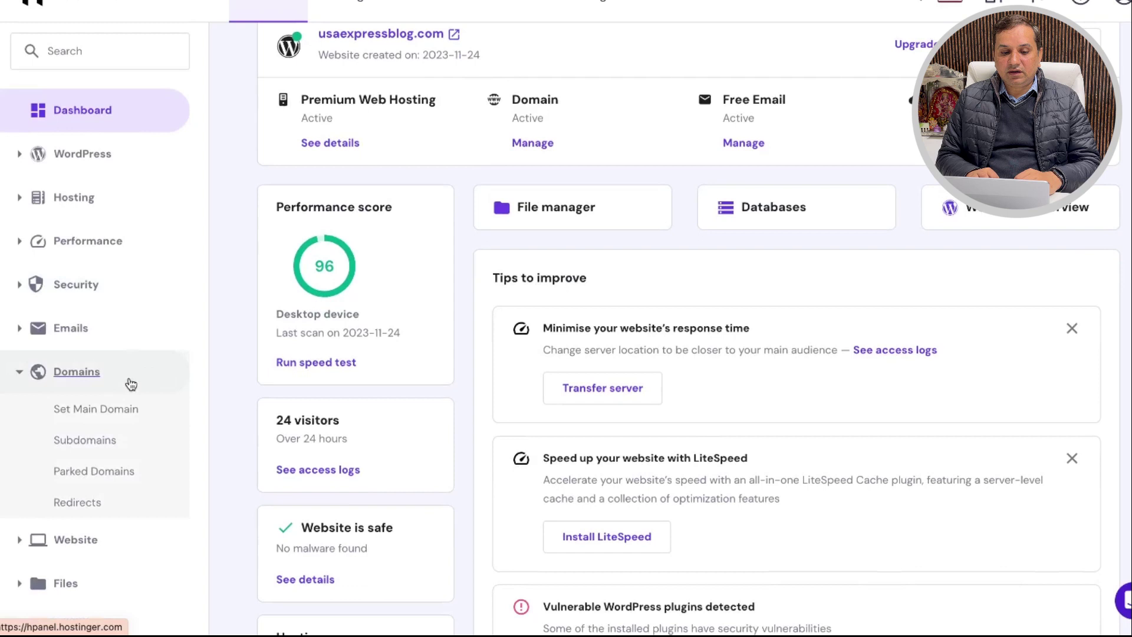
pyautogui.click(99, 442)
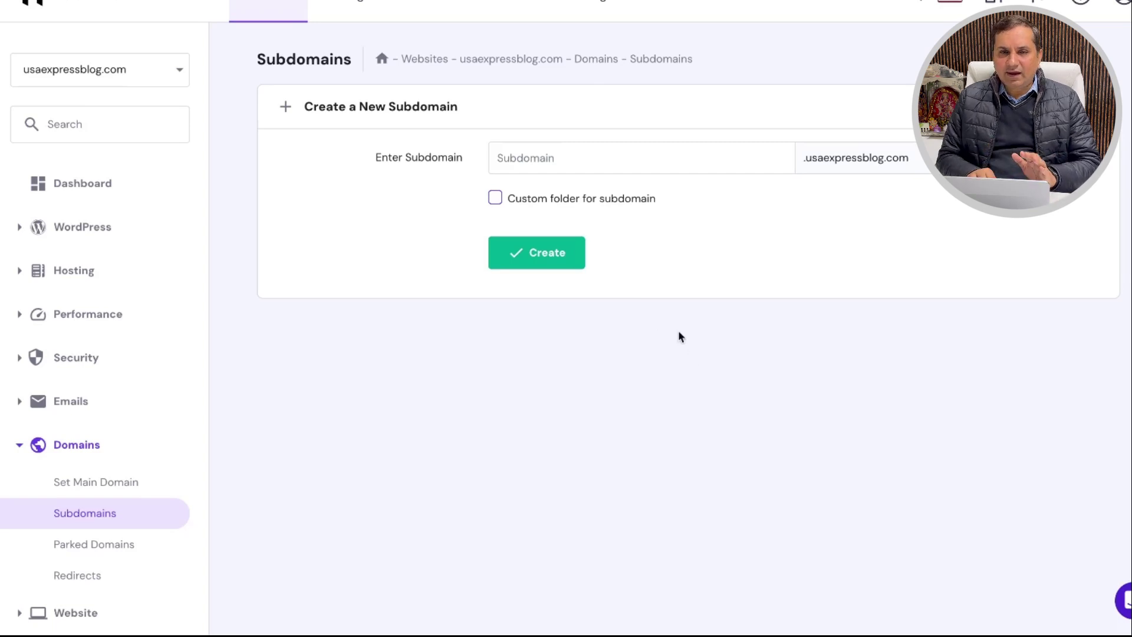
# Step: Create the subdomain web.usaexpressblog.com with the custom folder Subdomainweb under public_html
pyautogui.click(536, 158)
pyautogui.write('web')
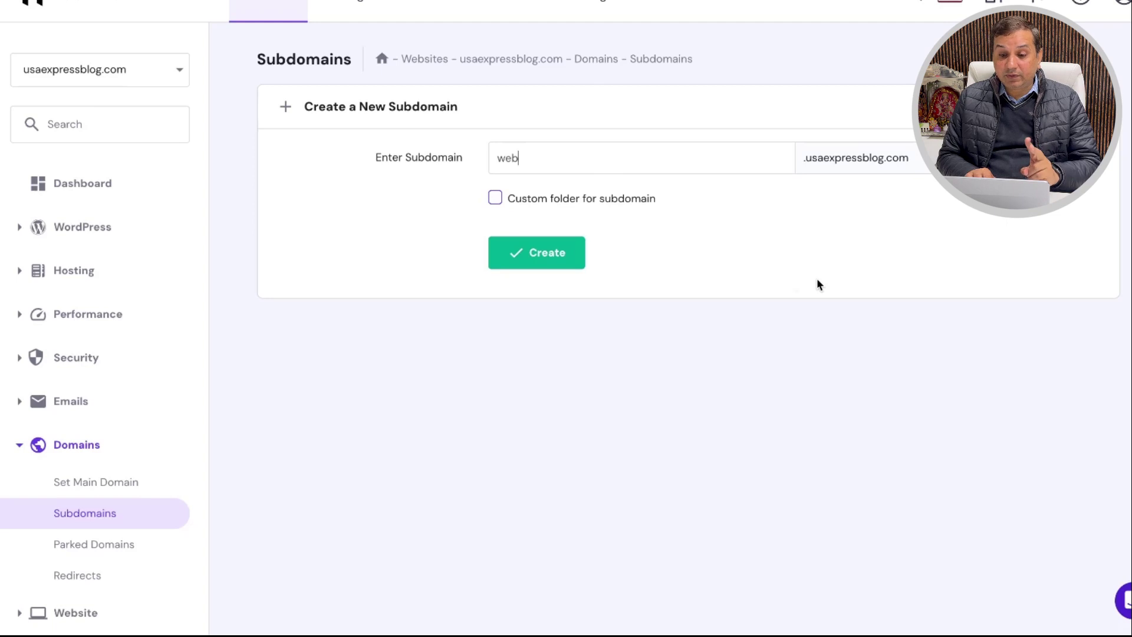
pyautogui.click(495, 200)
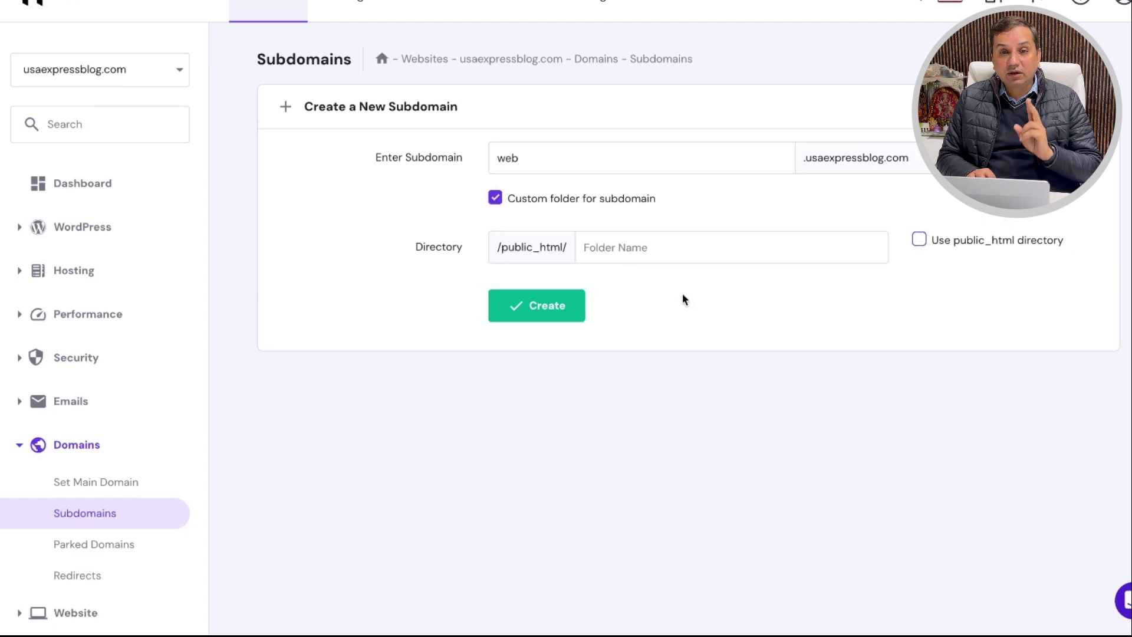
pyautogui.click(663, 251)
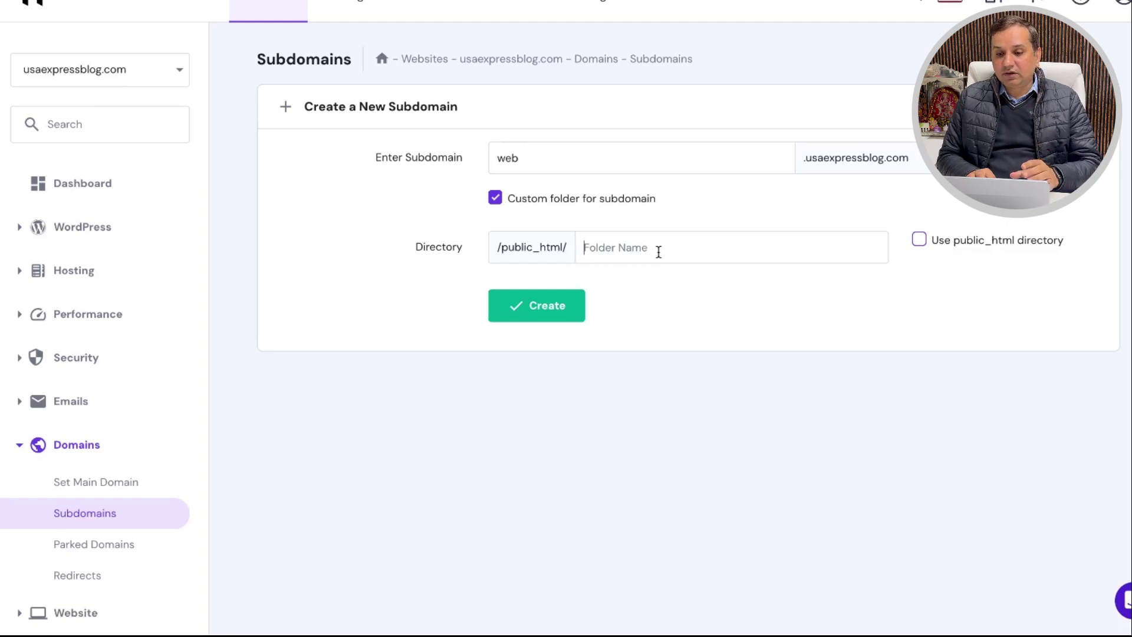
pyautogui.click(496, 198)
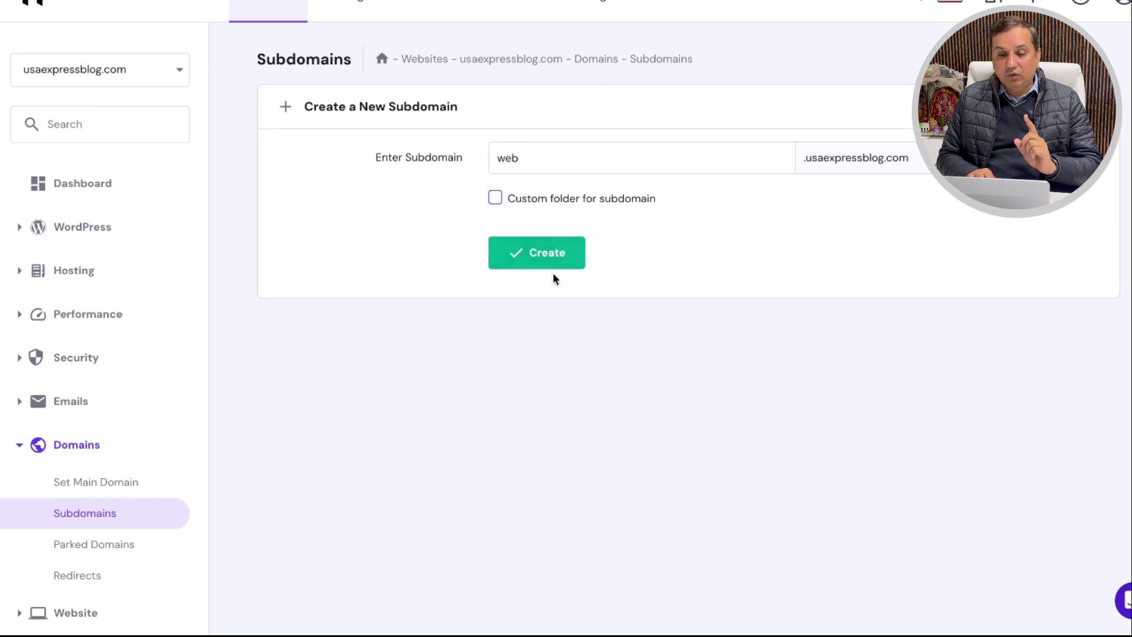
pyautogui.click(495, 198)
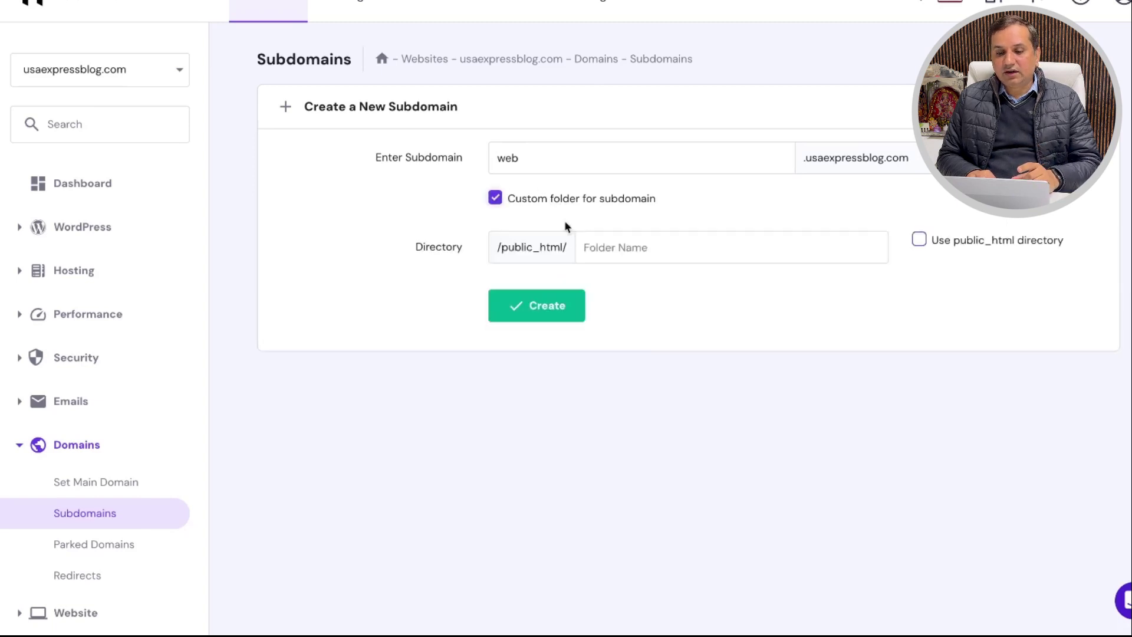
pyautogui.click(644, 243)
pyautogui.write('Subdomainweb')
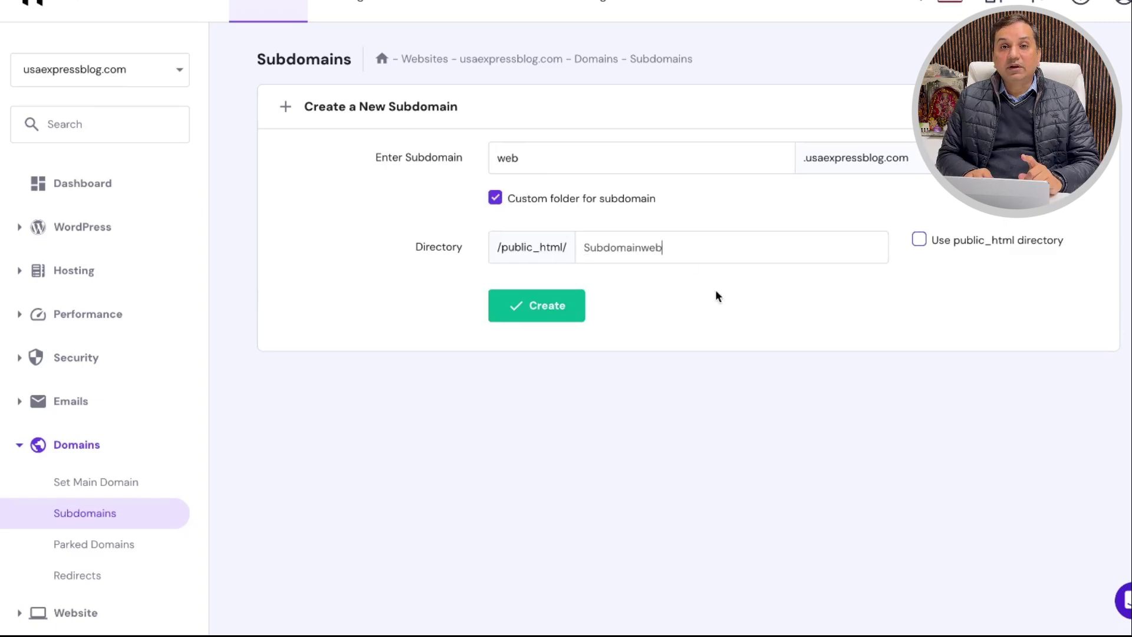
pyautogui.click(535, 313)
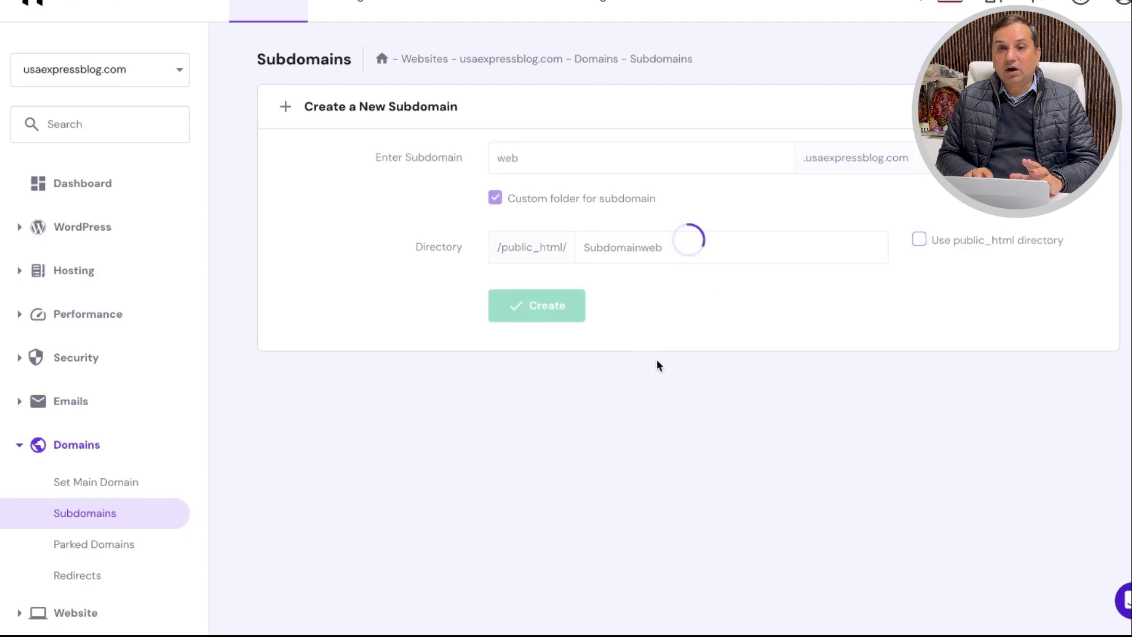
# Step: Review the list of current subdomains, checking the new entry's address and directory
pyautogui.scroll(-1, 306, 417)
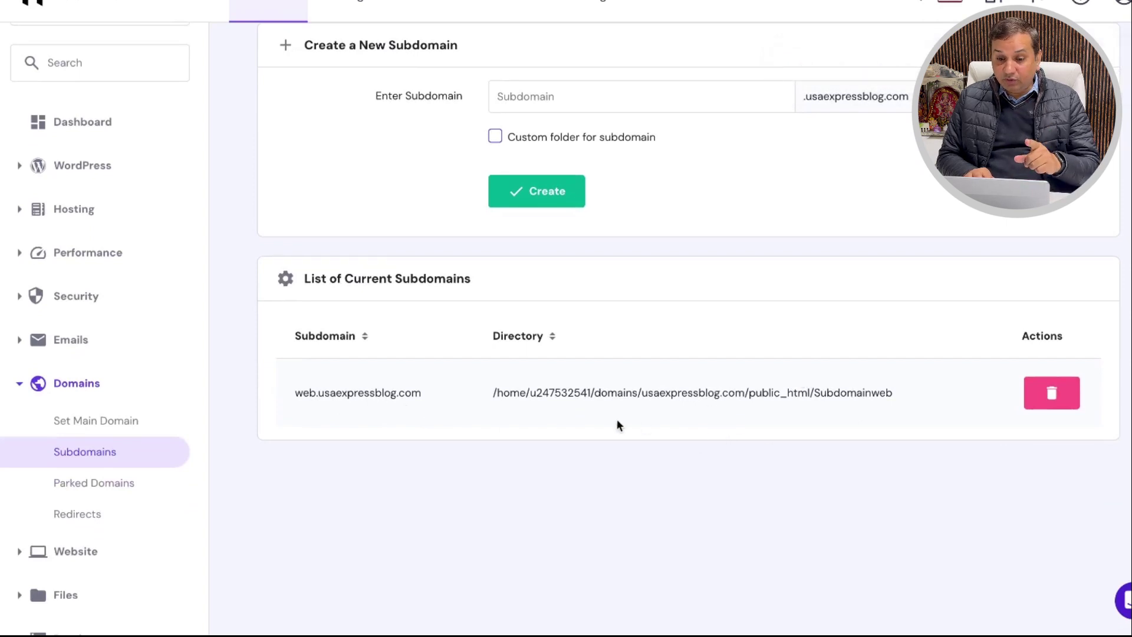
pyautogui.scroll(1, 630, 361)
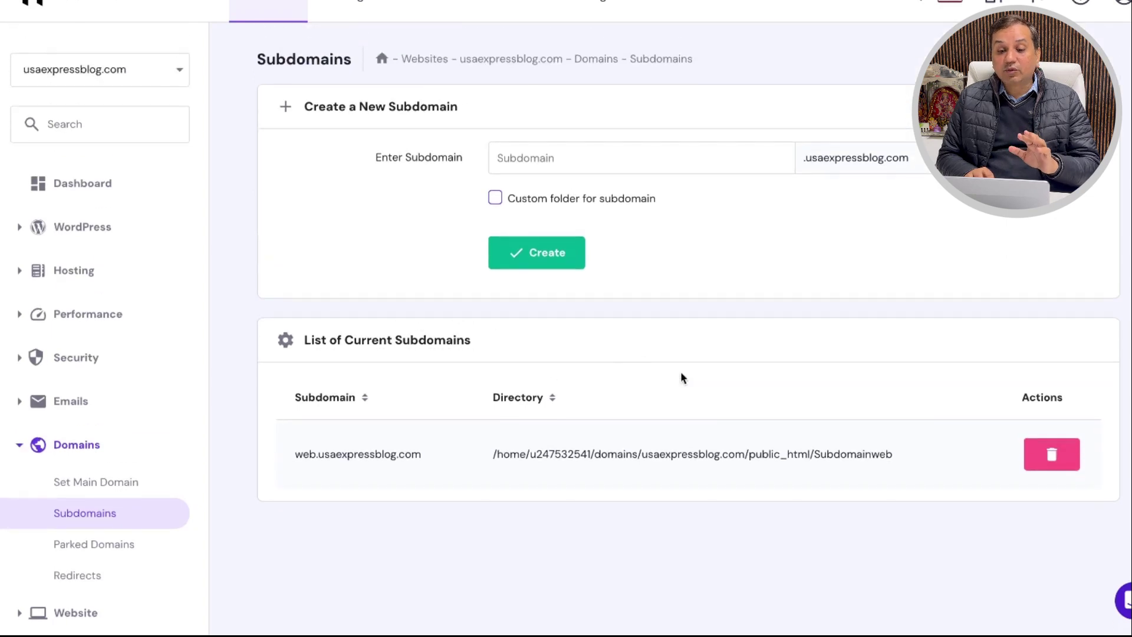
pyautogui.scroll(-2, 681, 377)
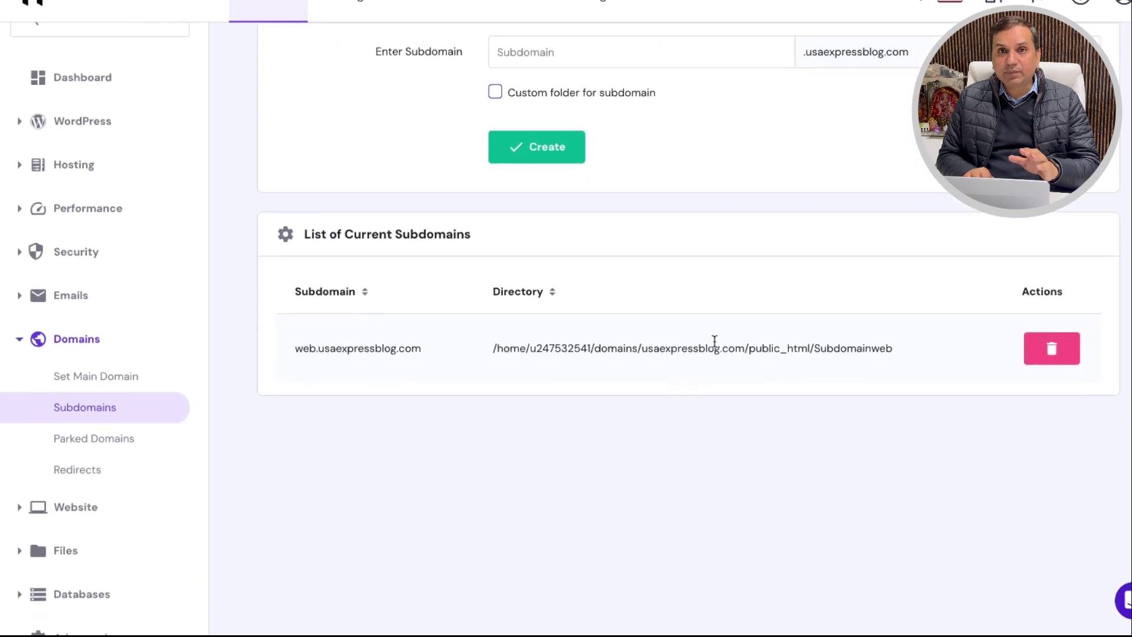
pyautogui.scroll(1, 715, 341)
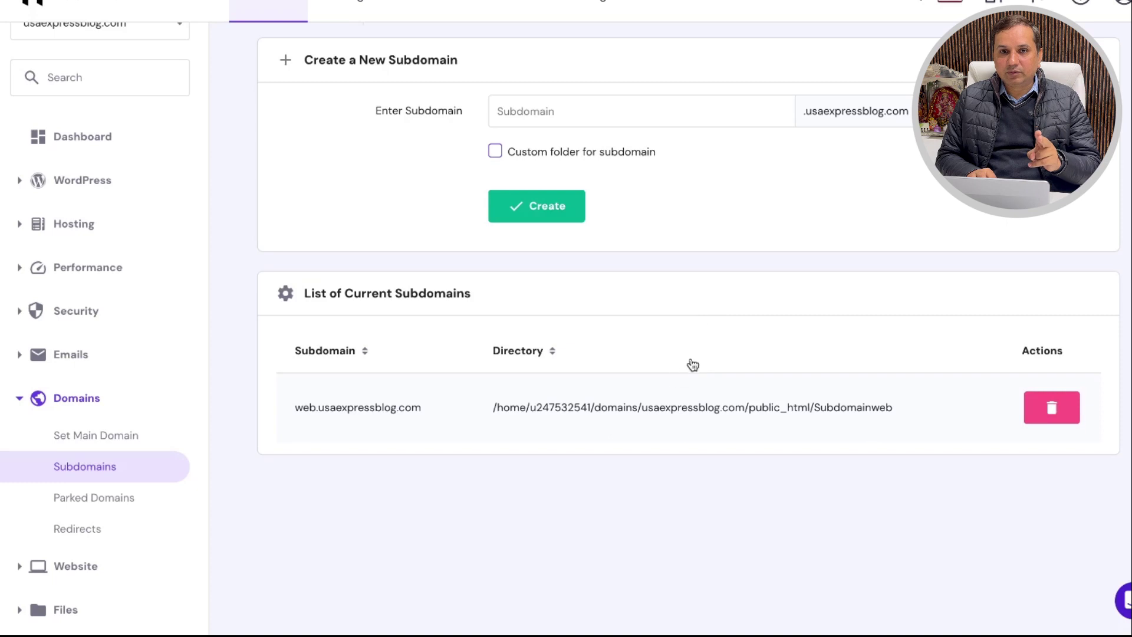
pyautogui.scroll(-1, 688, 345)
pyautogui.scroll(2, 708, 319)
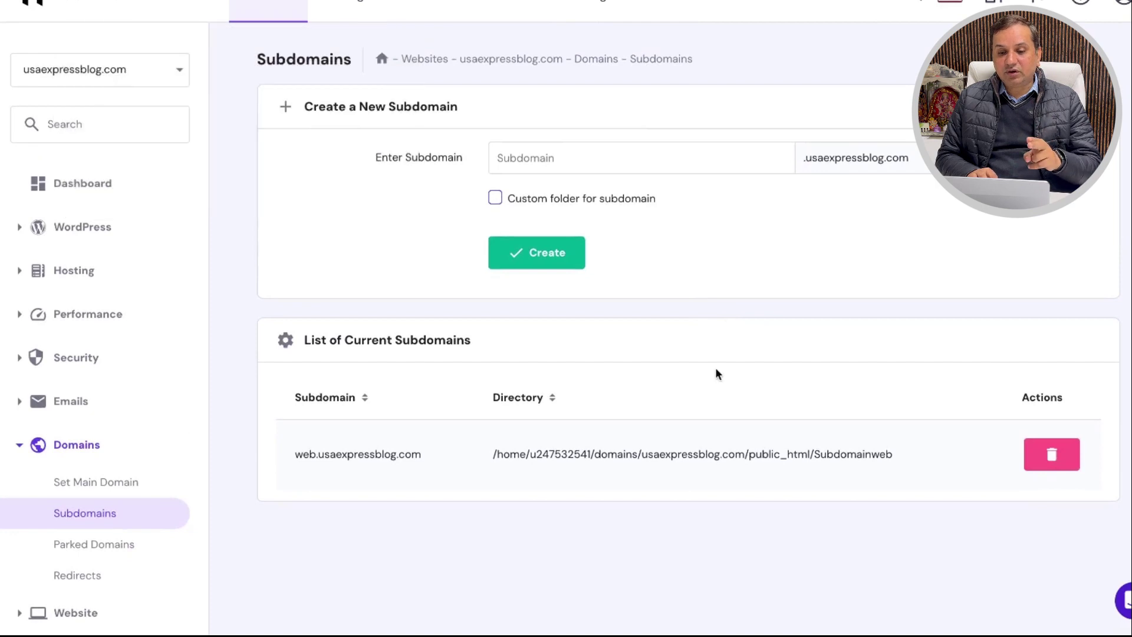
pyautogui.scroll(-1, 716, 367)
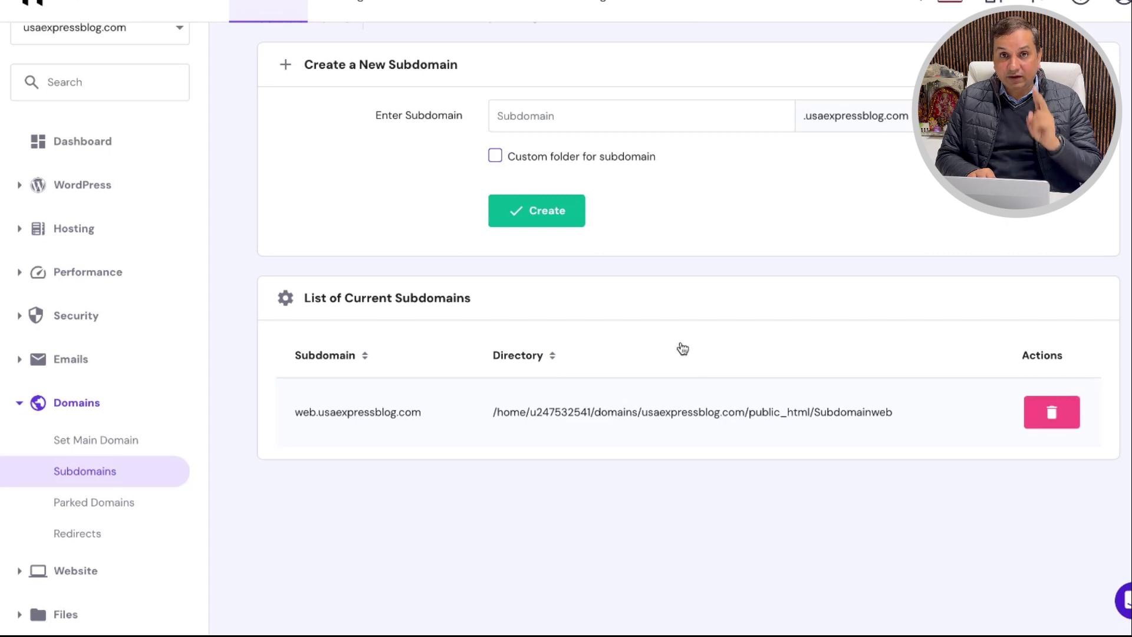
pyautogui.scroll(1, 682, 348)
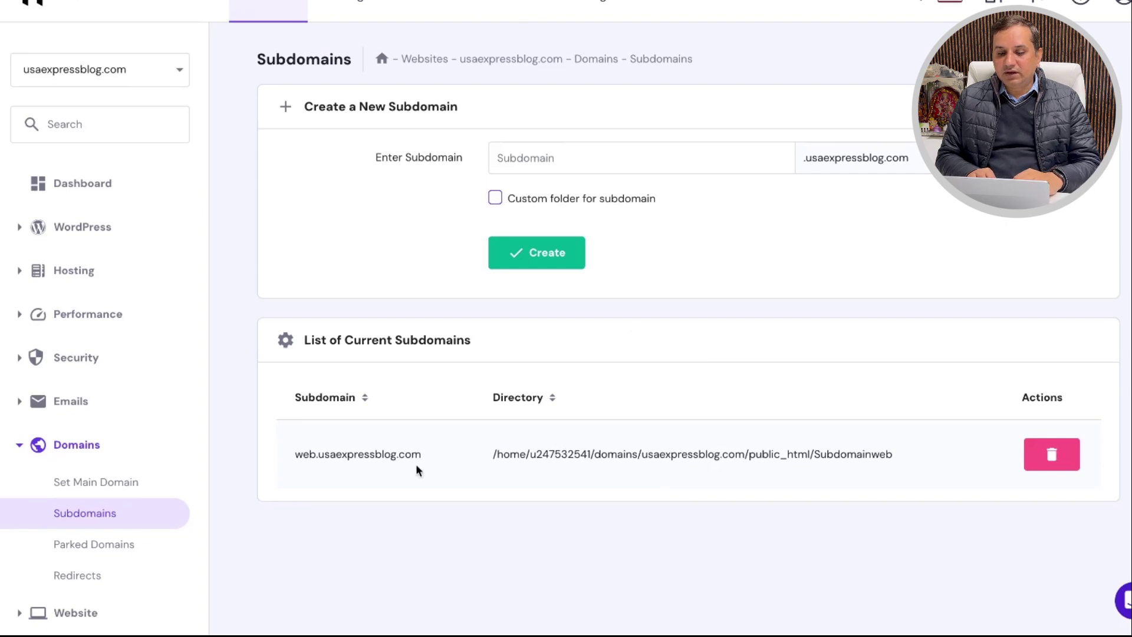
# Step: Copy the web.usaexpressblog.com address, load it in a new browser tab, and return to the subdomains page
pyautogui.moveTo(420, 455); pyautogui.dragTo(289, 461)
pyautogui.hotkey('ctrl', 'c')
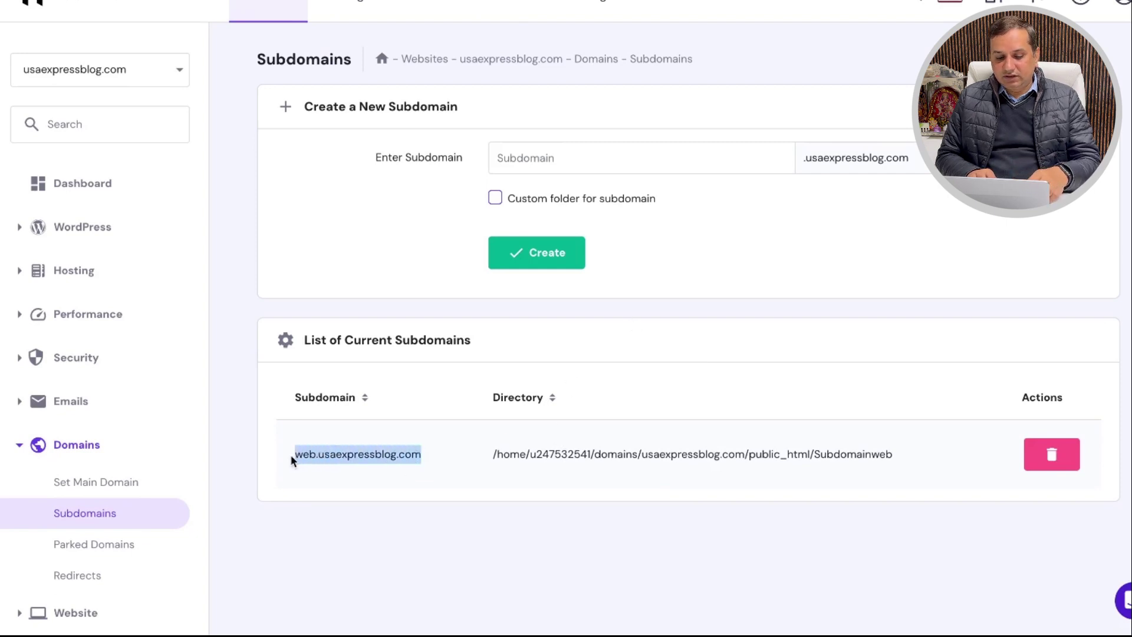
pyautogui.hotkey('ctrl', 't')
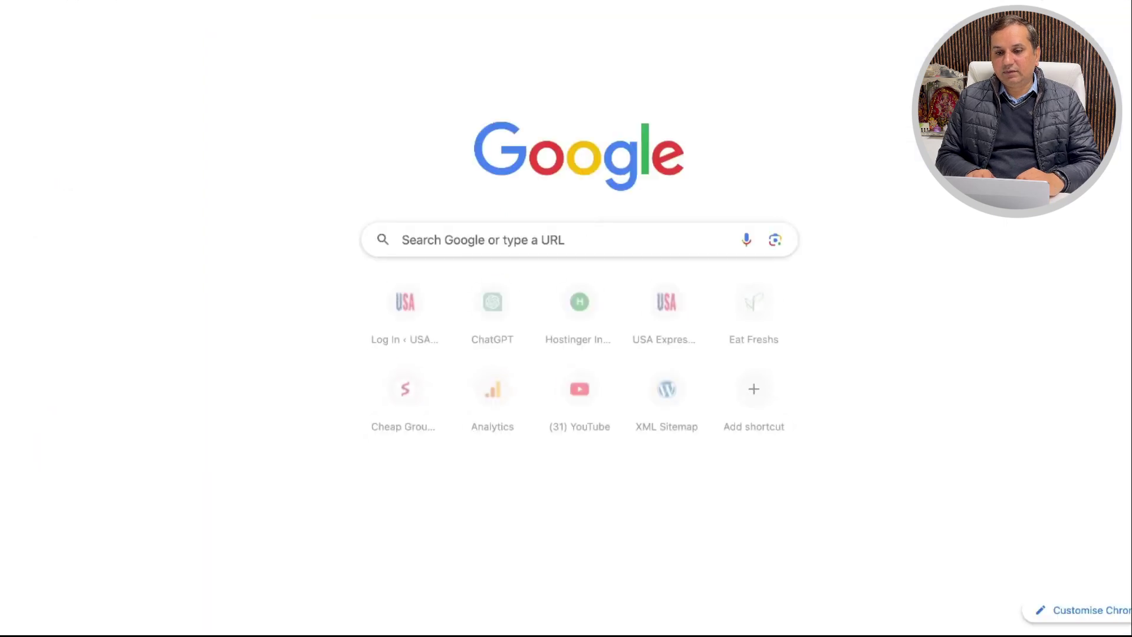
pyautogui.hotkey('ctrl', 'v')
pyautogui.press('Return')
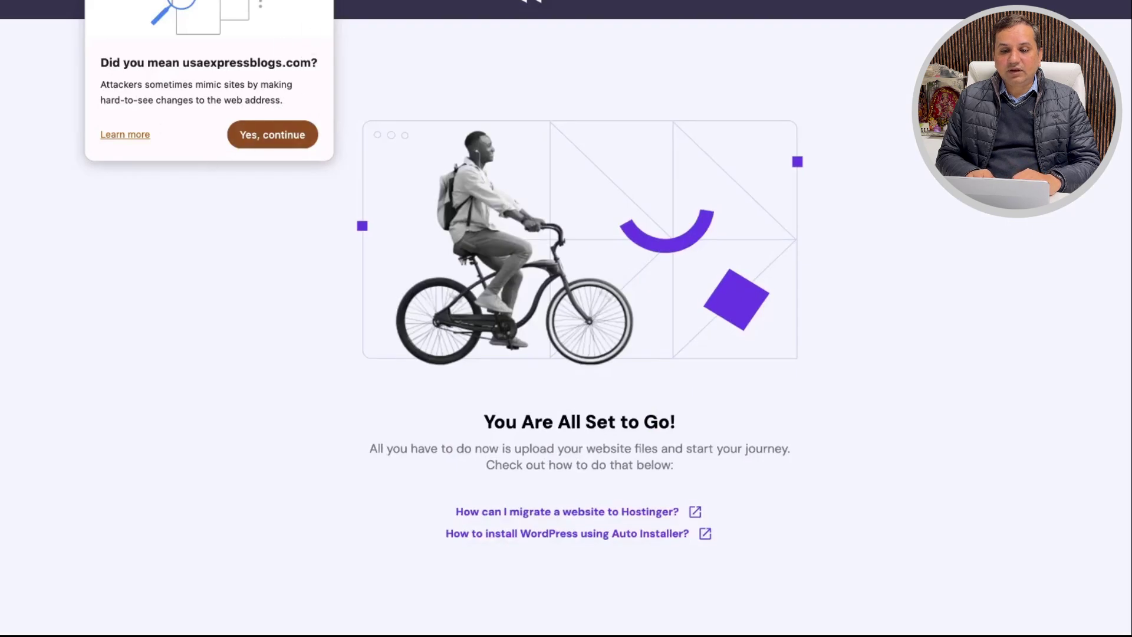
pyautogui.click(319, 1)
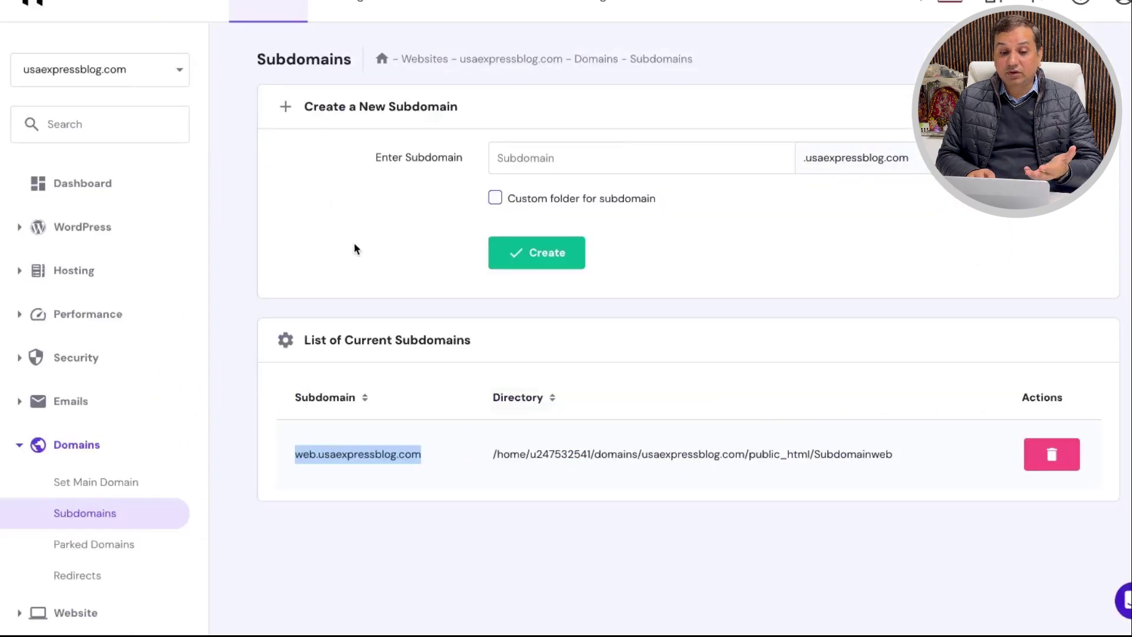
# Step: Look through the WordPress overview settings of usaexpressblog.com
pyautogui.click(43, 232)
pyautogui.click(73, 295)
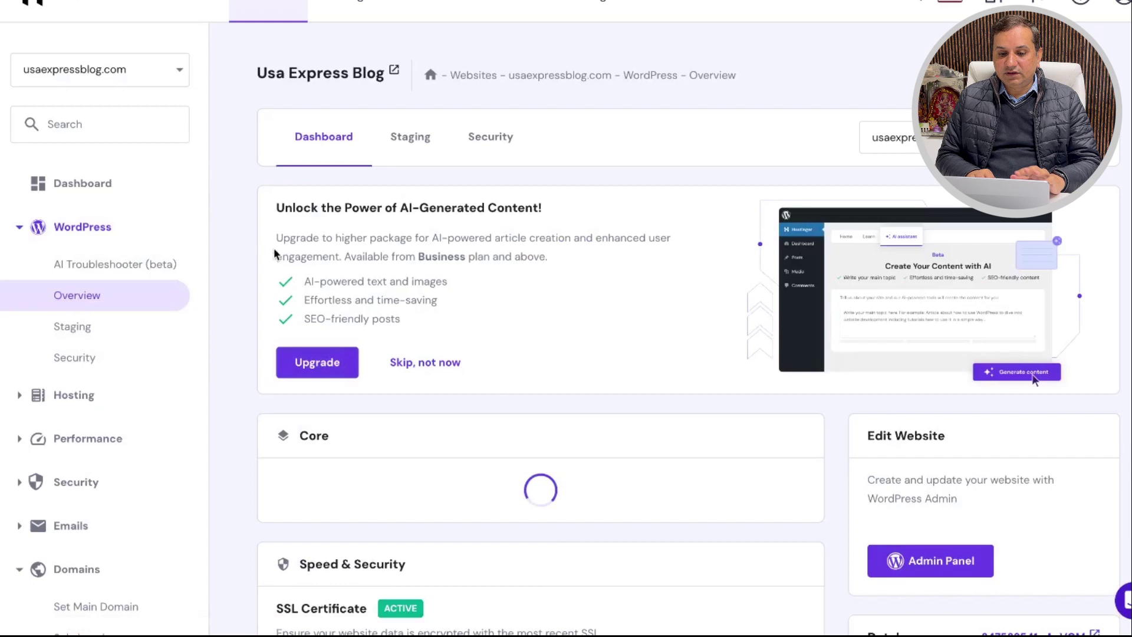
pyautogui.scroll(-2, 626, 291)
pyautogui.scroll(-4, 624, 287)
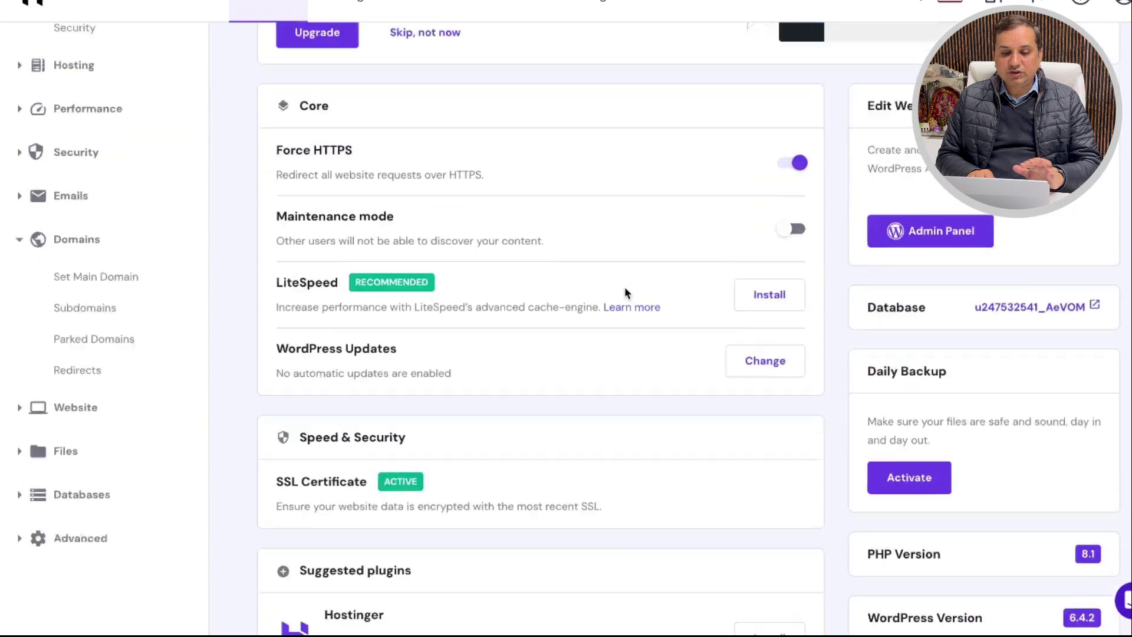
pyautogui.scroll(7, 625, 292)
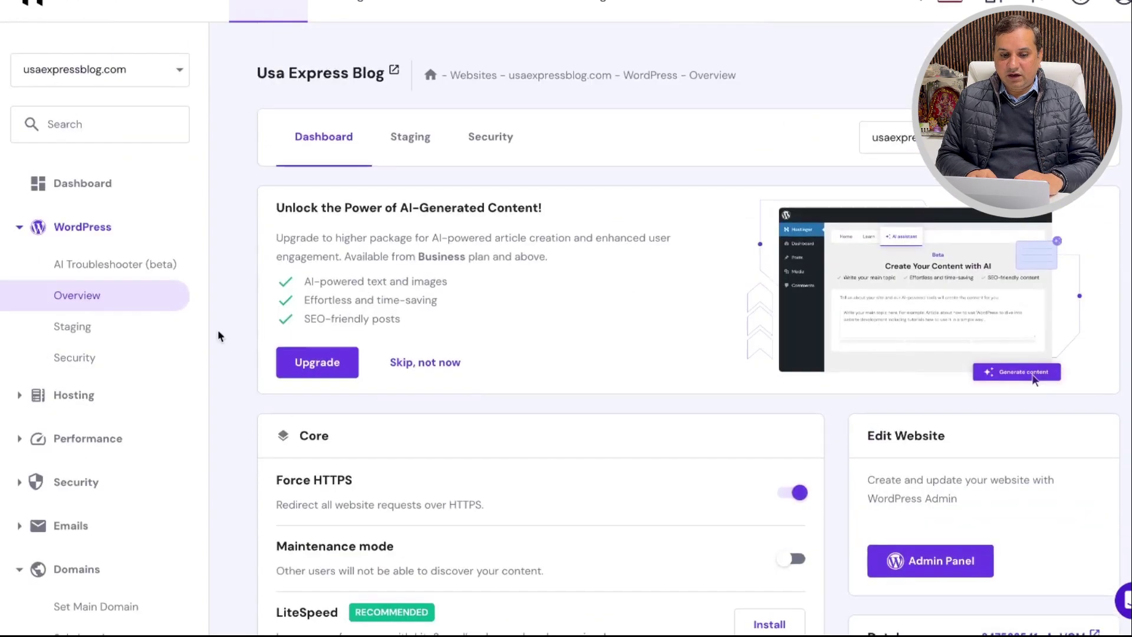
pyautogui.click(97, 228)
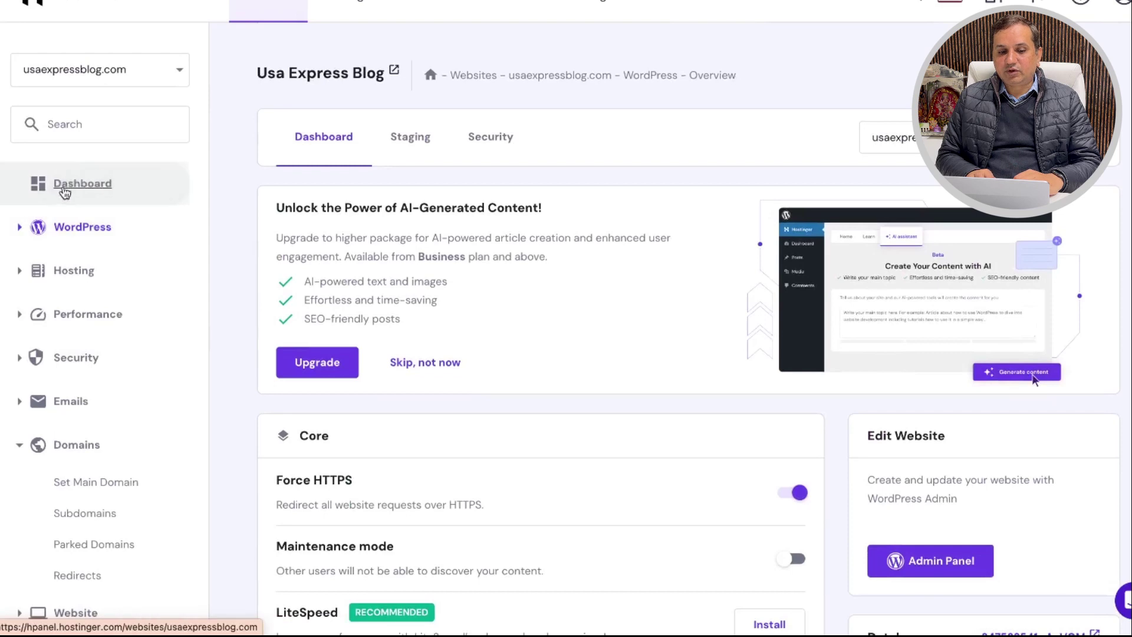
# Step: Reopen the WordPress overview from the website's main dashboard and switch it to the web.usaexpressblog.com subdomain
pyautogui.click(71, 186)
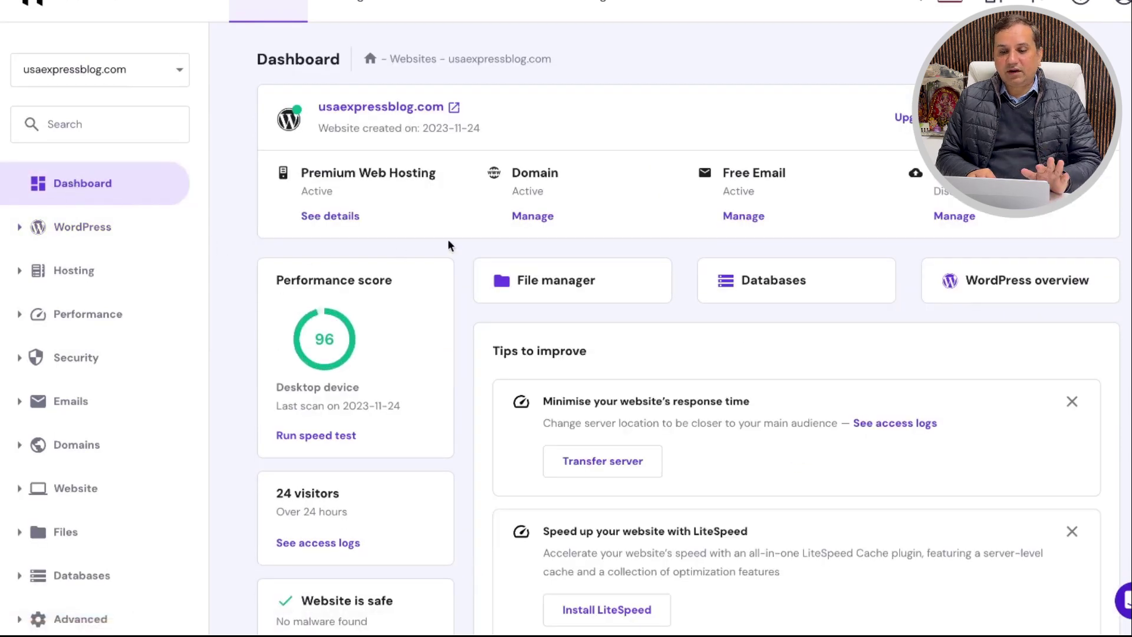
pyautogui.scroll(-2, 471, 253)
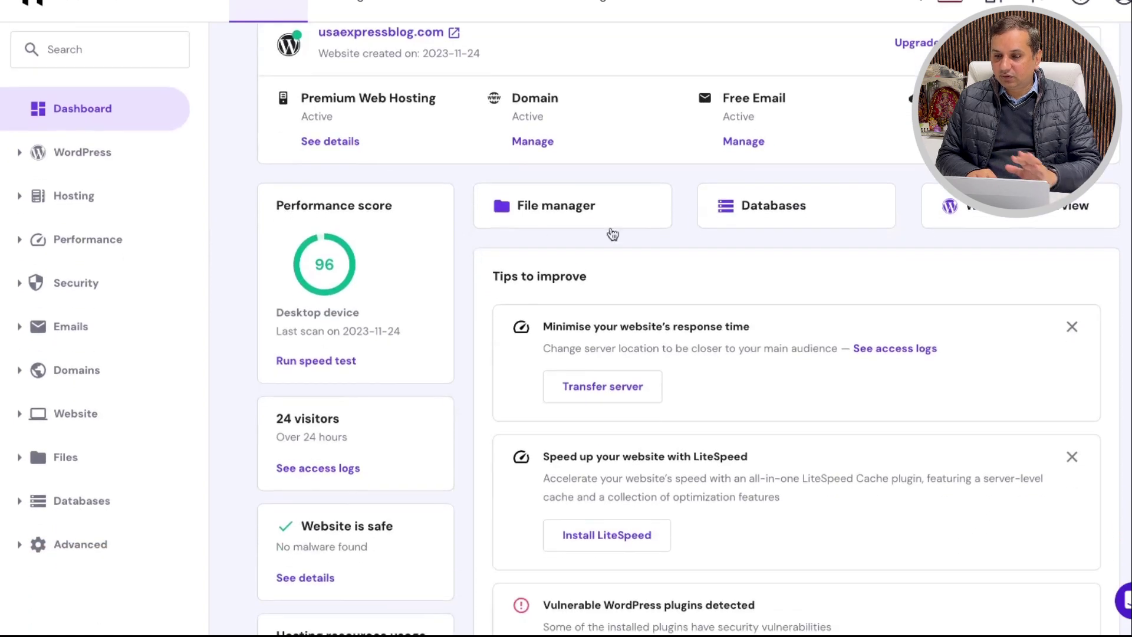
pyautogui.click(929, 206)
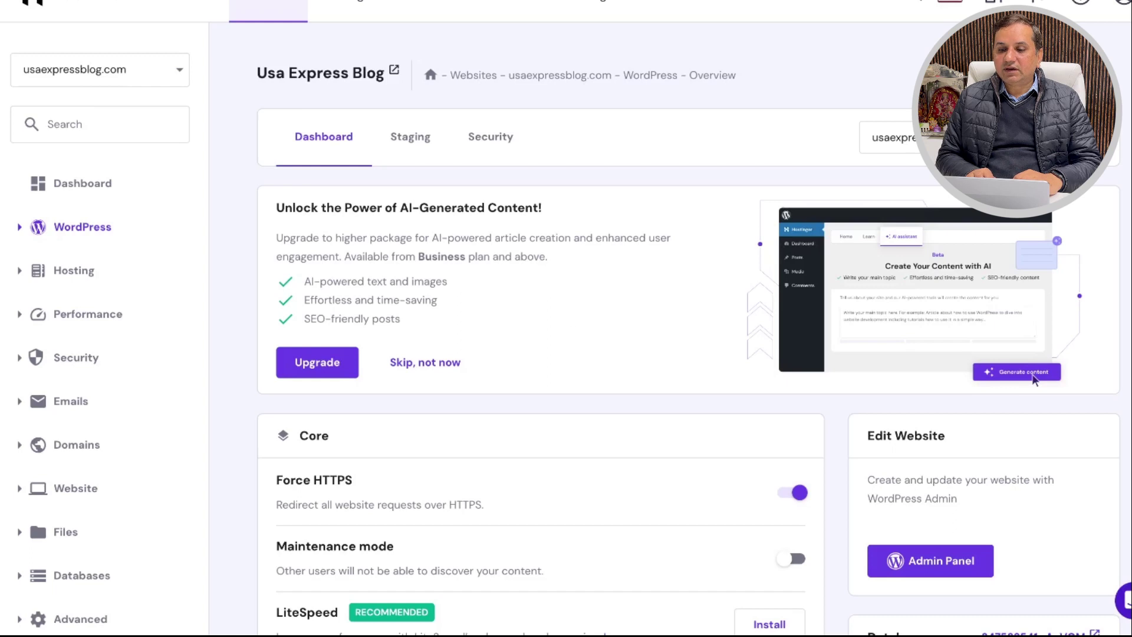
pyautogui.scroll(-1, 727, 306)
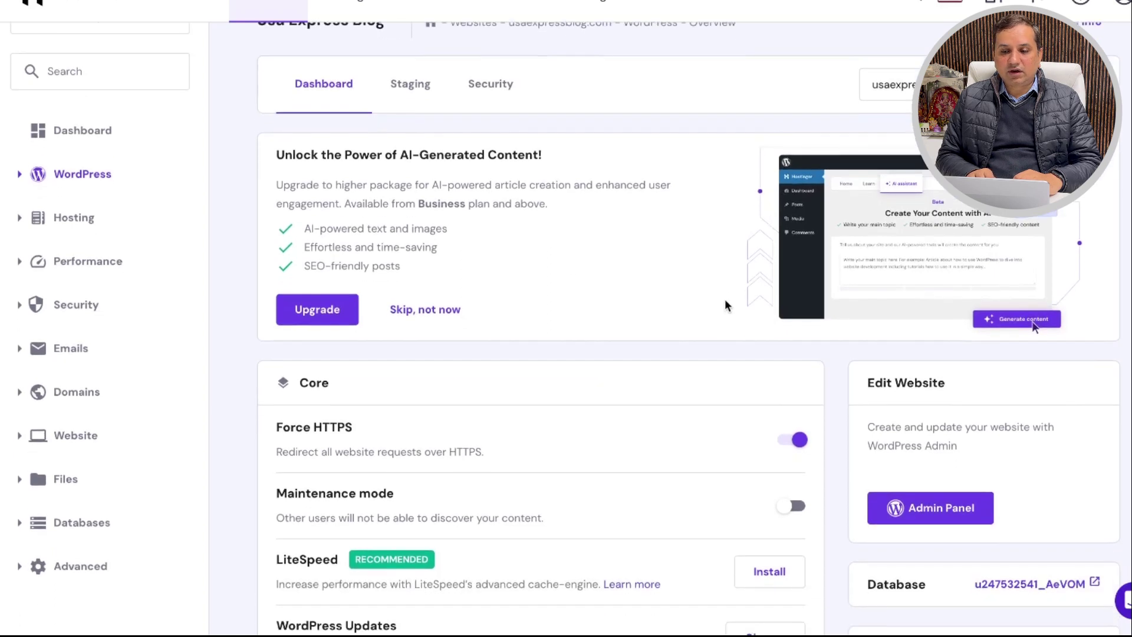
pyautogui.scroll(-4, 655, 315)
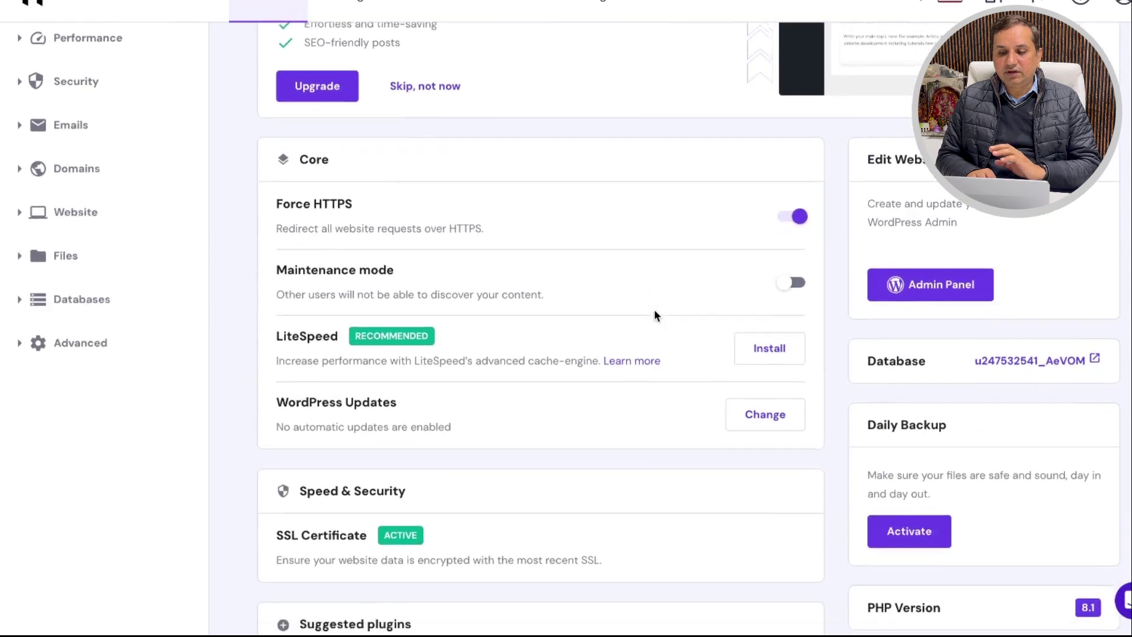
pyautogui.scroll(-2, 661, 312)
pyautogui.scroll(-2, 639, 348)
pyautogui.scroll(10, 641, 351)
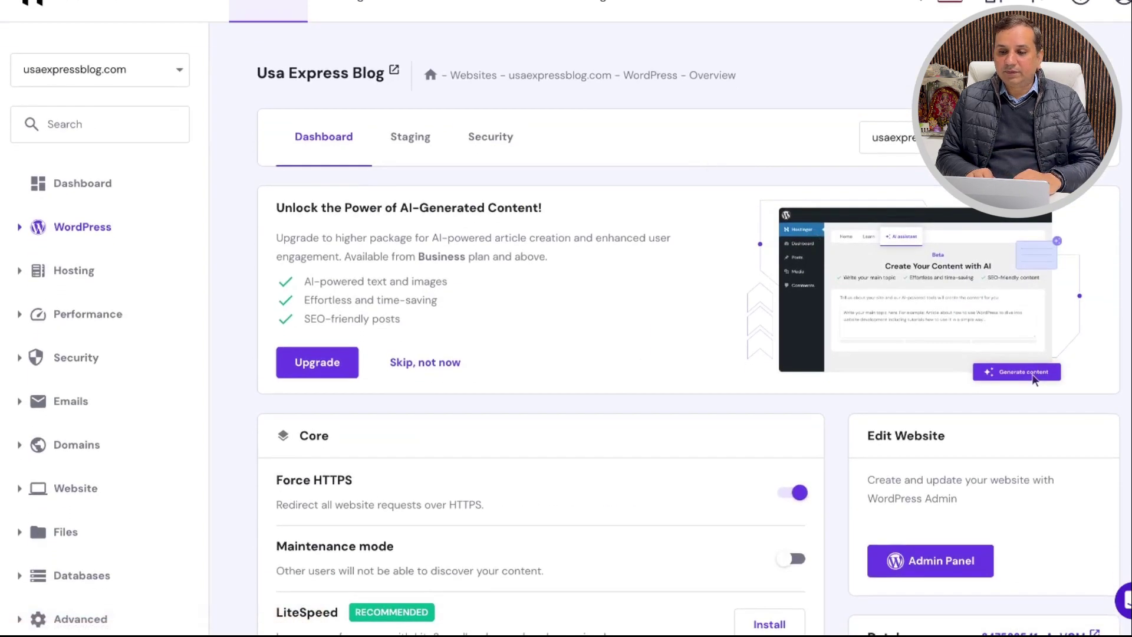
pyautogui.click(893, 137)
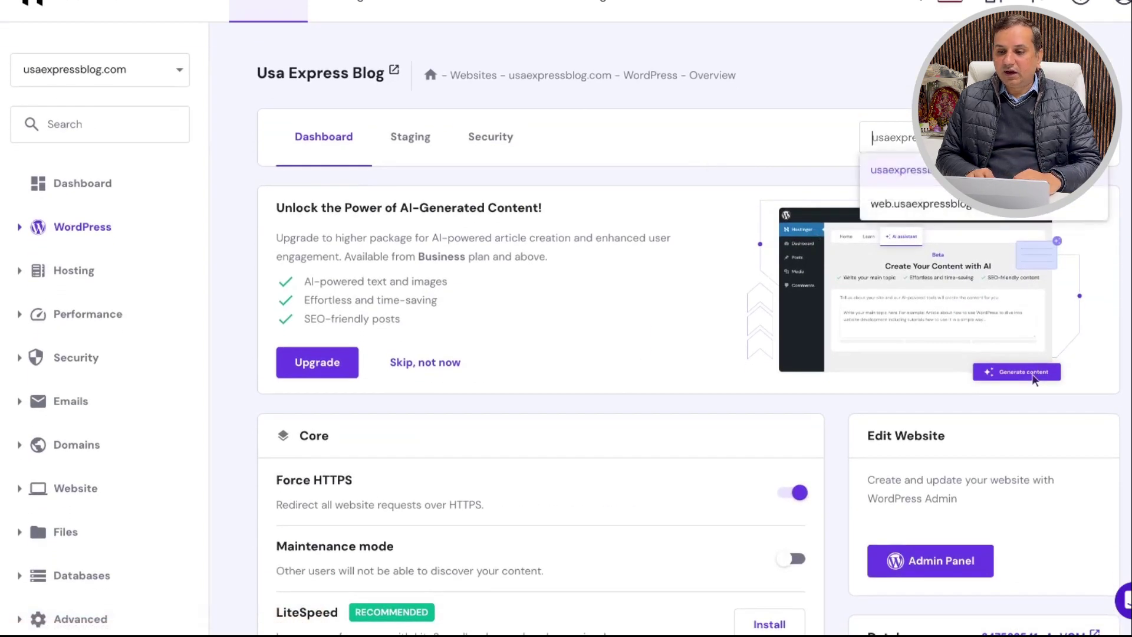
pyautogui.click(952, 204)
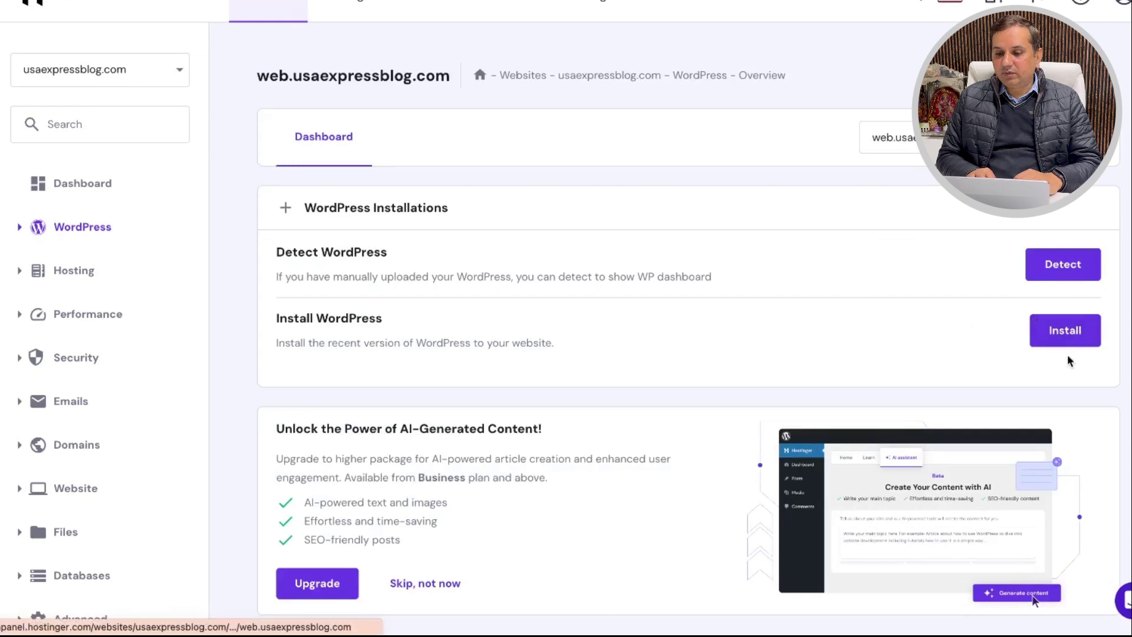
# Step: Try to install WordPress on web.usaexpressblog.com with the title Web USA Express Blog, entering the administrator email, username and password
pyautogui.click(1066, 333)
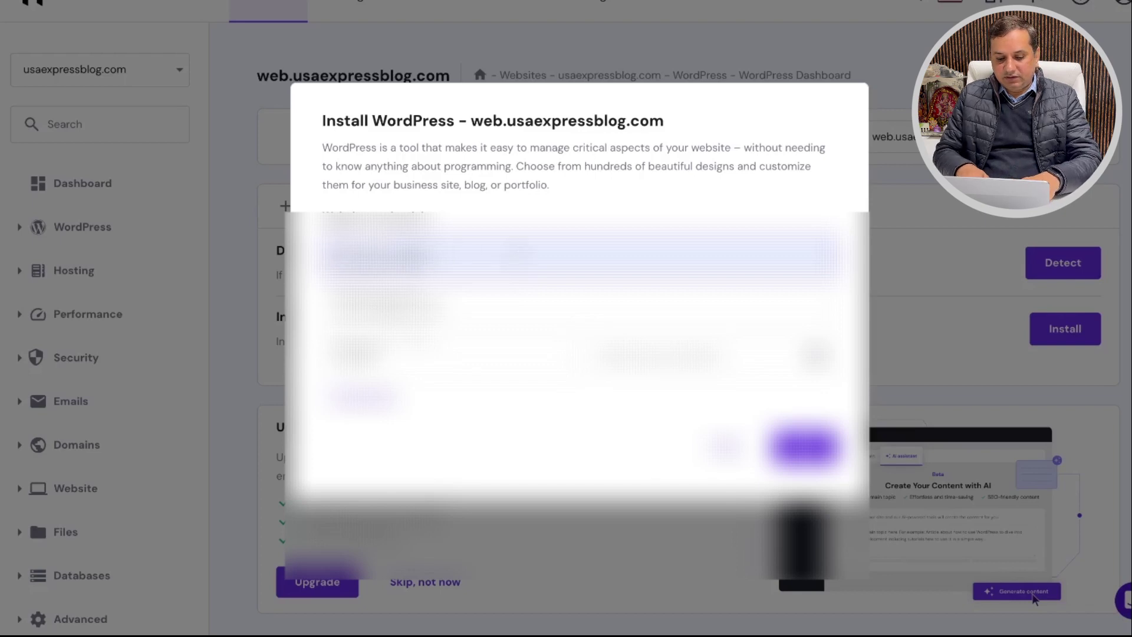
pyautogui.write('s')
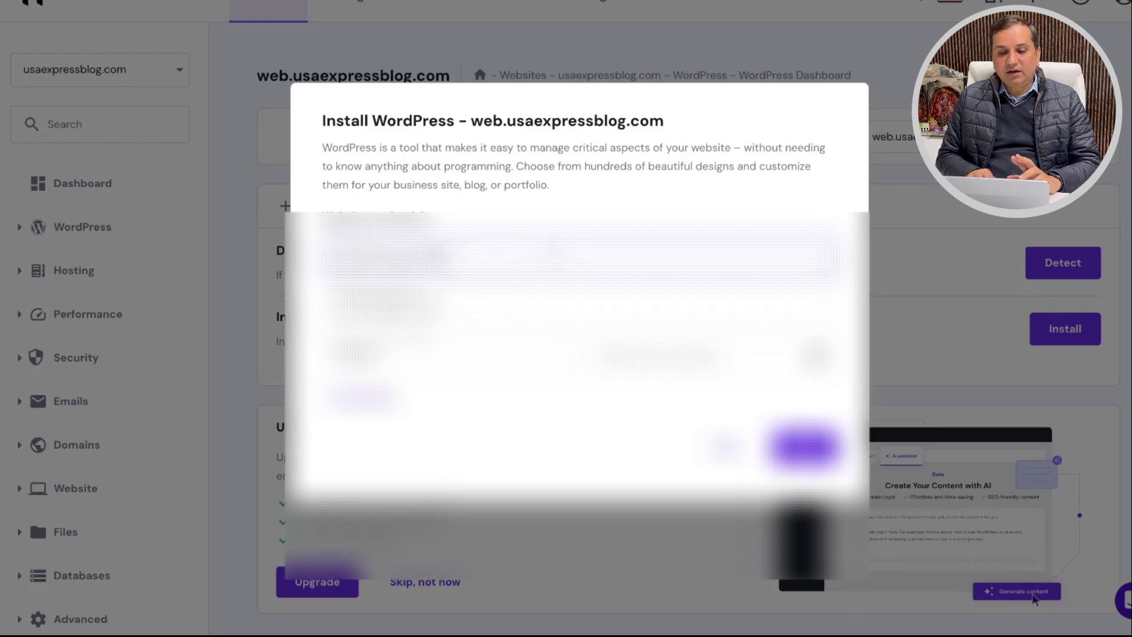
pyautogui.press('Tab')
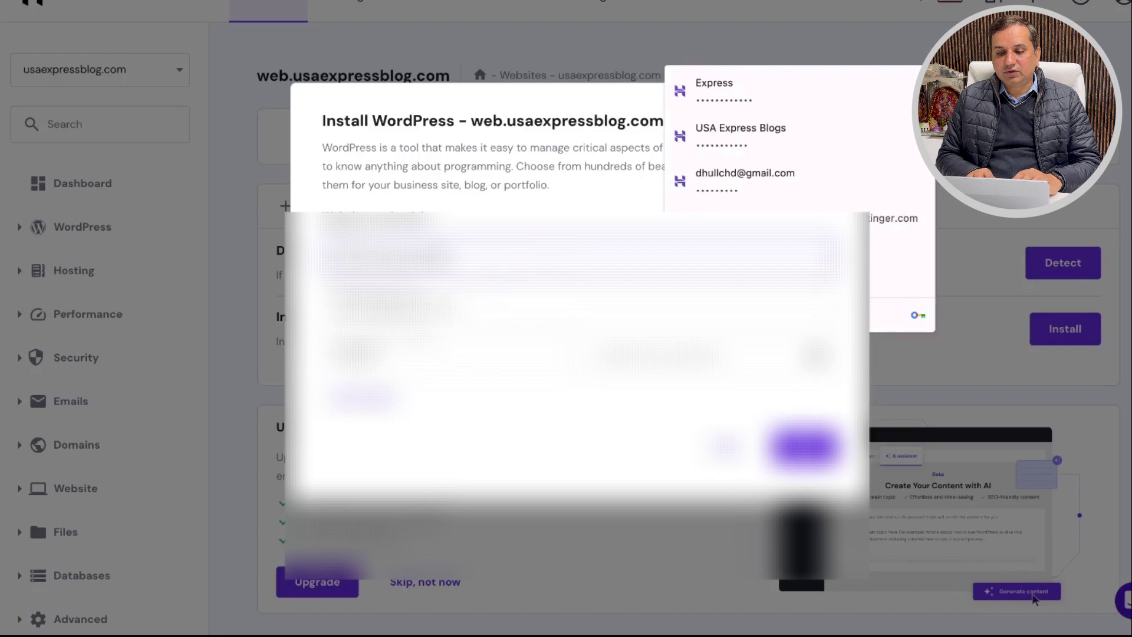
pyautogui.press('Tab')
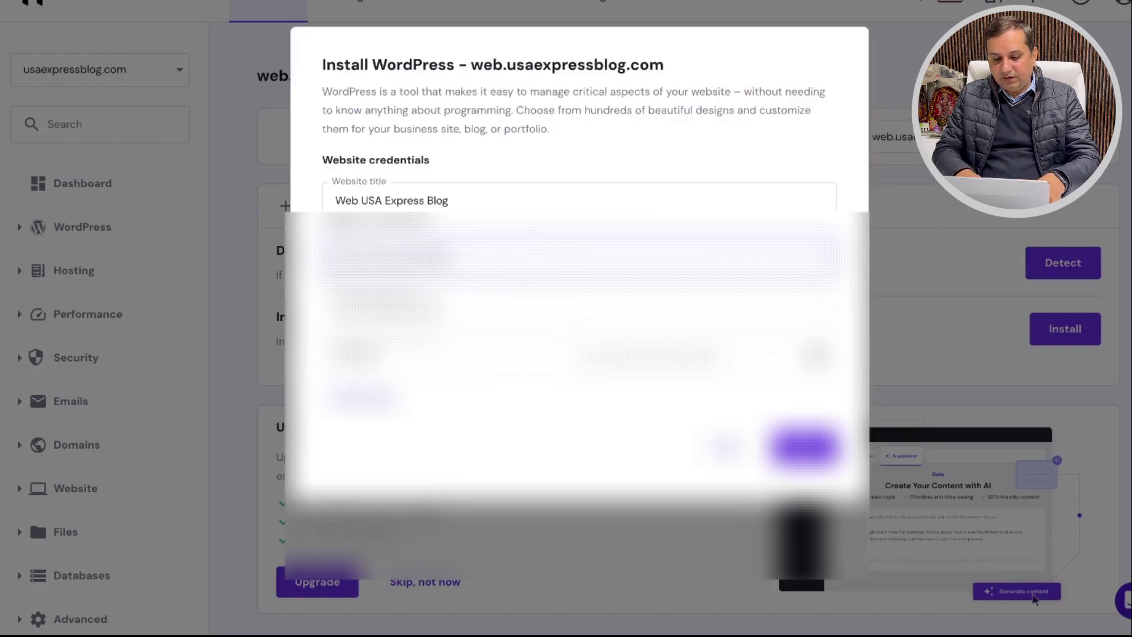
pyautogui.press('Tab')
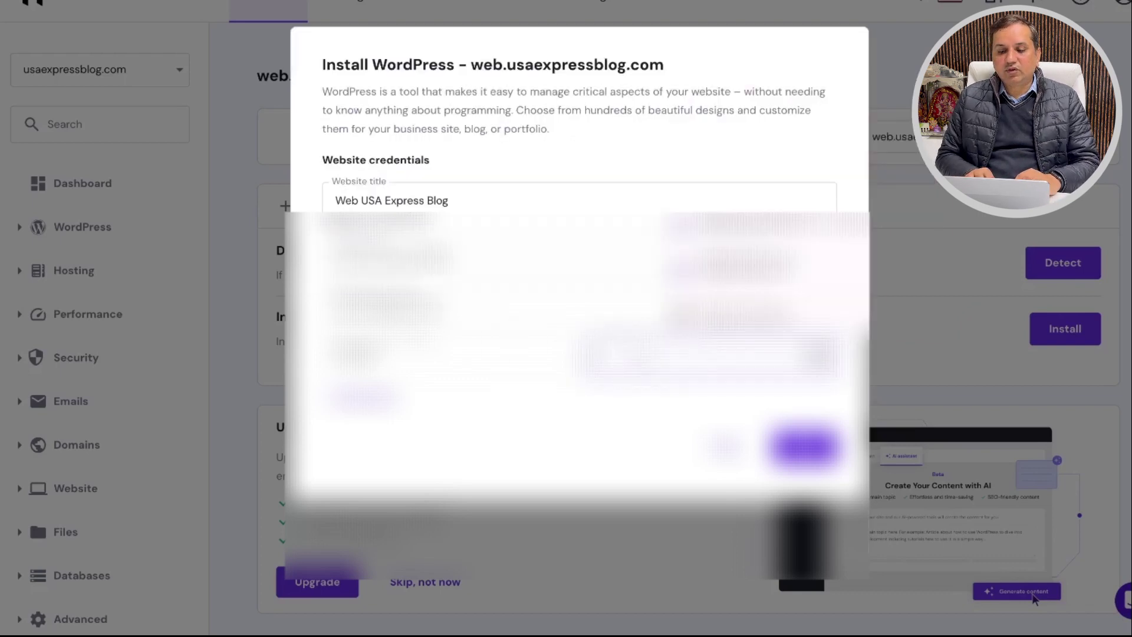
pyautogui.press('Tab')
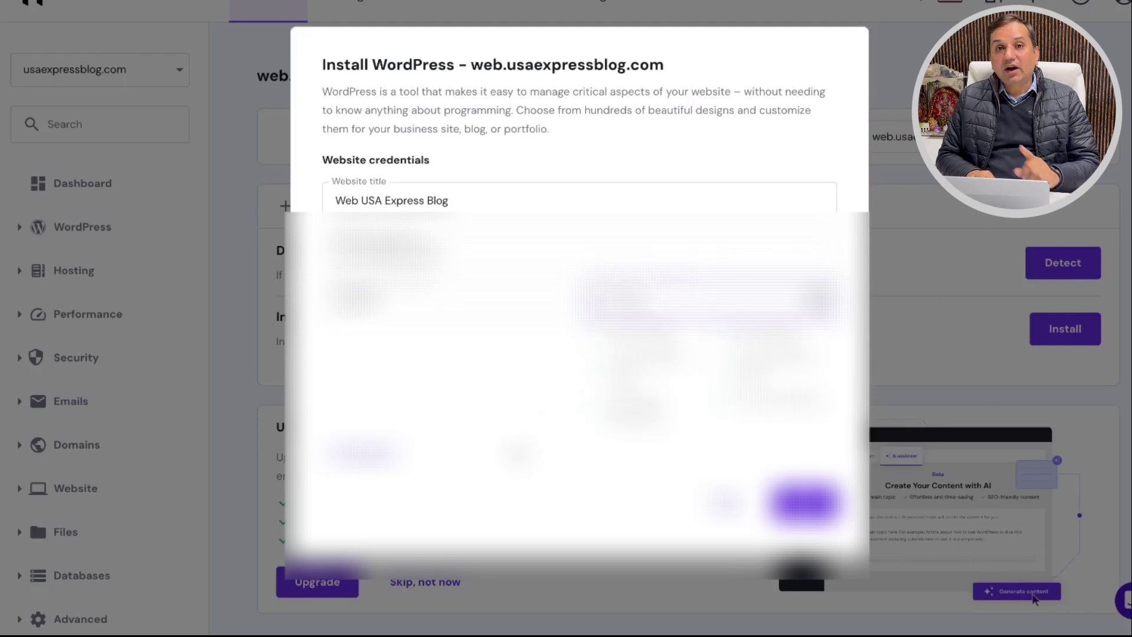
pyautogui.click(587, 506)
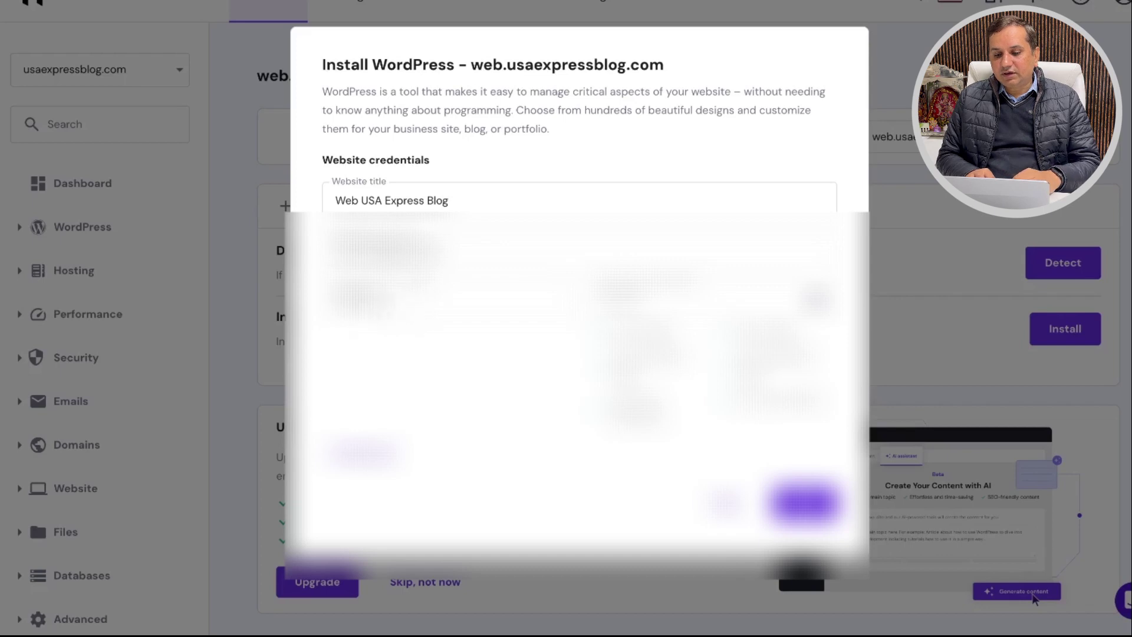
pyautogui.click(806, 504)
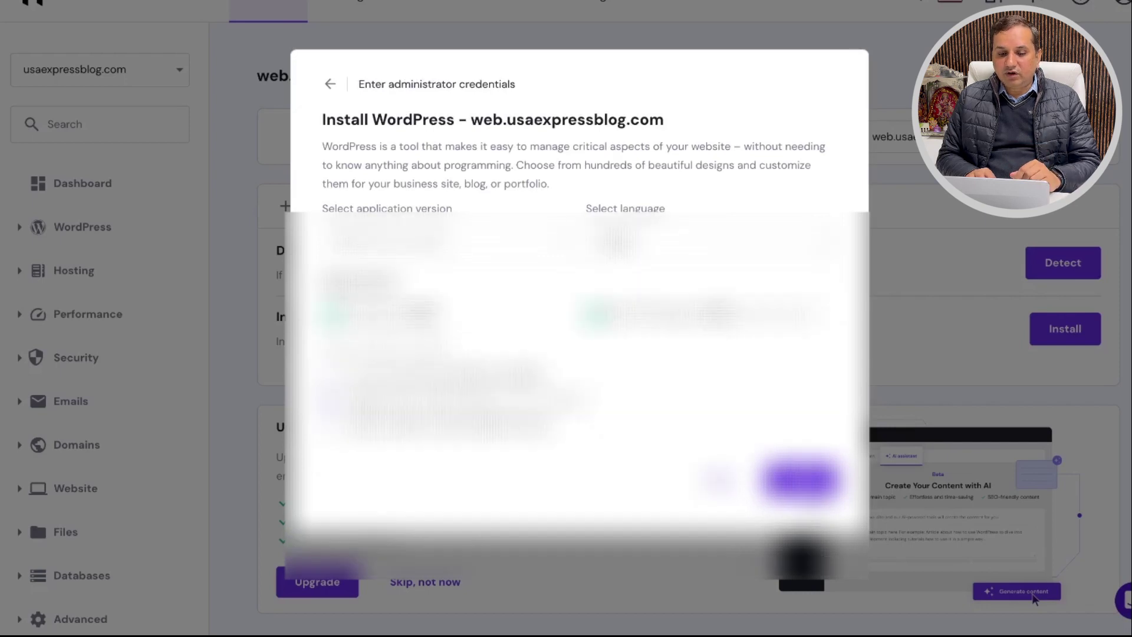
pyautogui.click(516, 269)
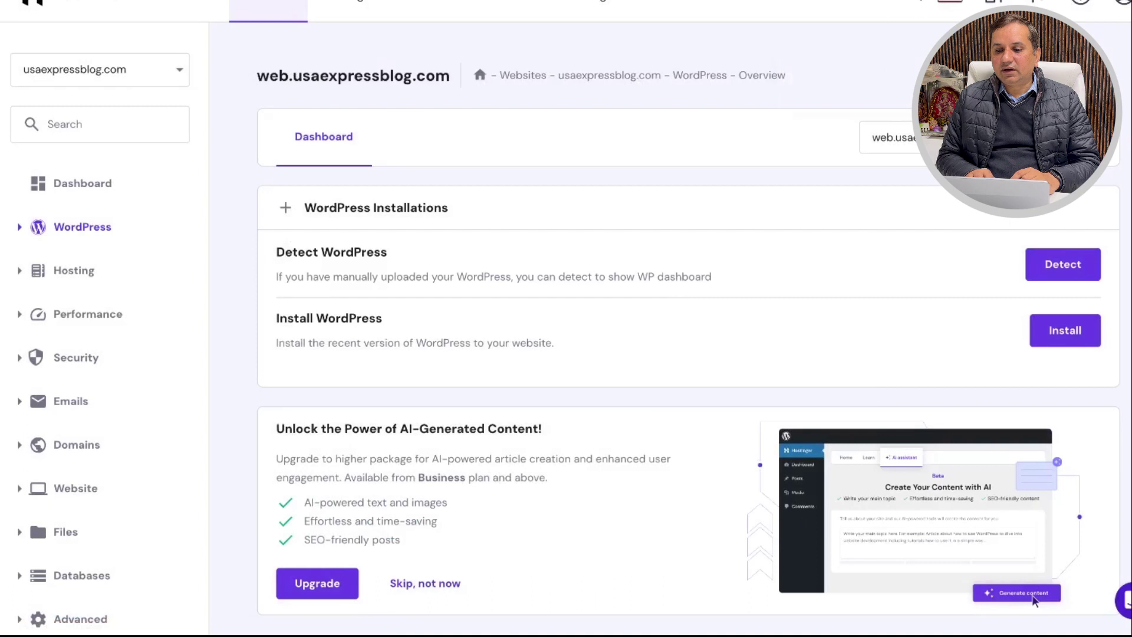
# Step: Install WordPress on web.usaexpressblog.com, using the title Web USA Express Blog and re-entering the administrator credentials, including the account password
pyautogui.click(1054, 334)
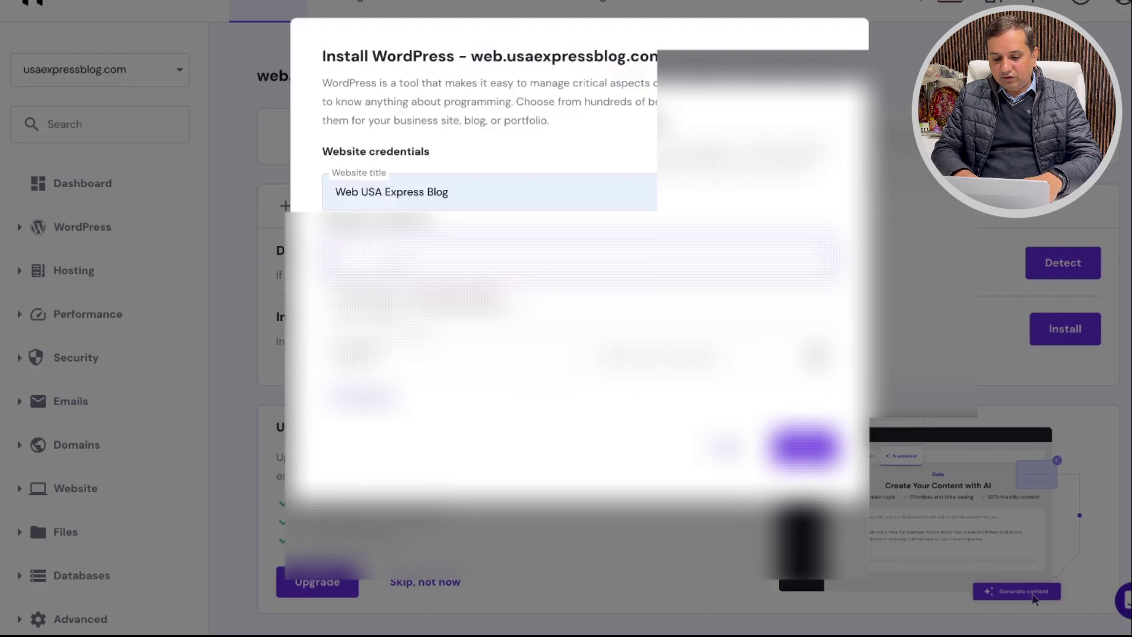
pyautogui.click(420, 288)
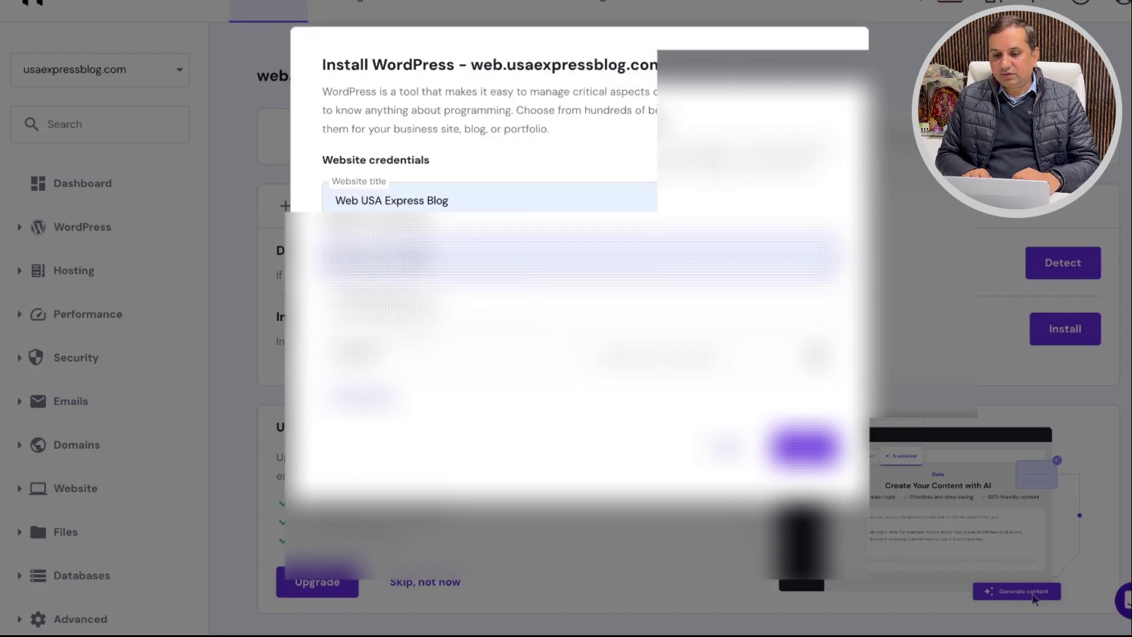
pyautogui.click(806, 449)
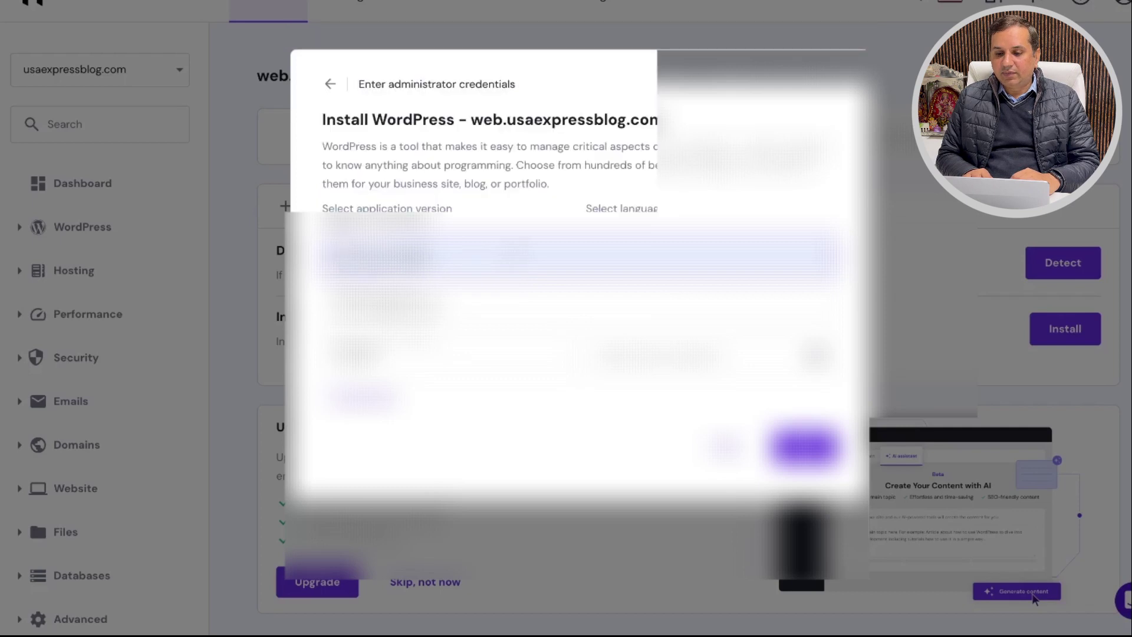
pyautogui.click(806, 448)
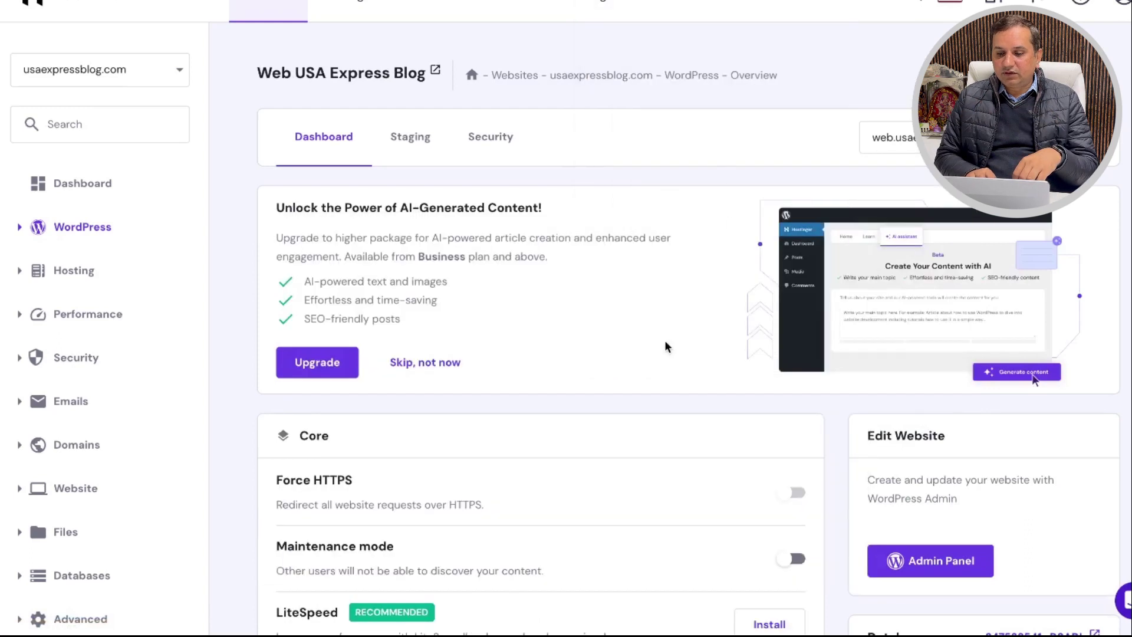
# Step: Look through the new installation's WordPress overview, from the core settings to the suggested plugins and site installs
pyautogui.scroll(-6, 665, 342)
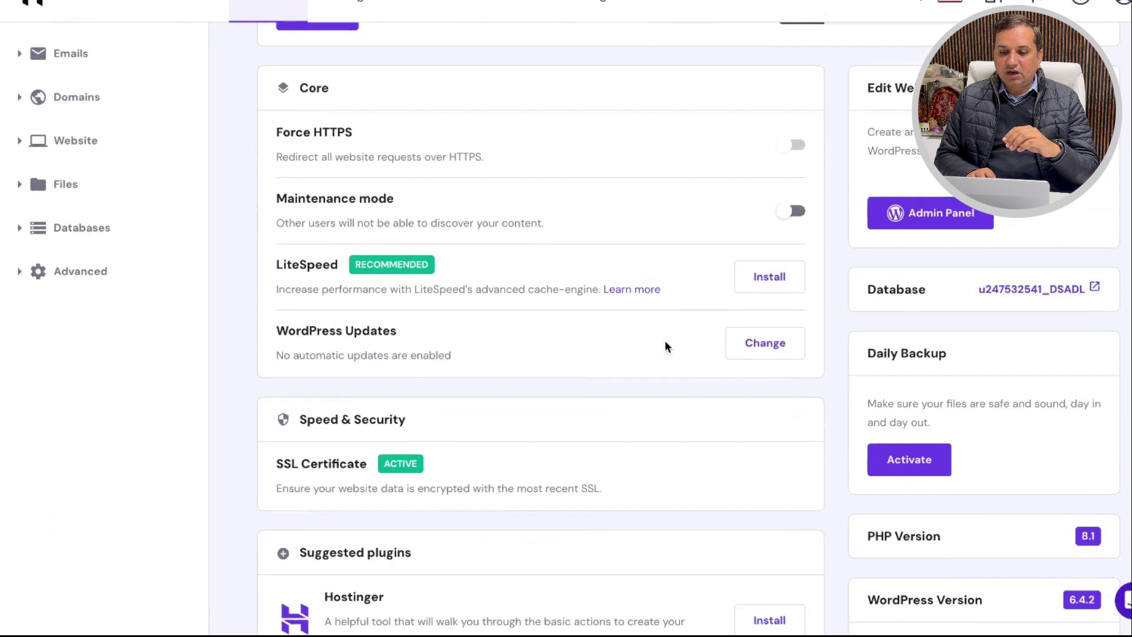
pyautogui.scroll(-5, 646, 251)
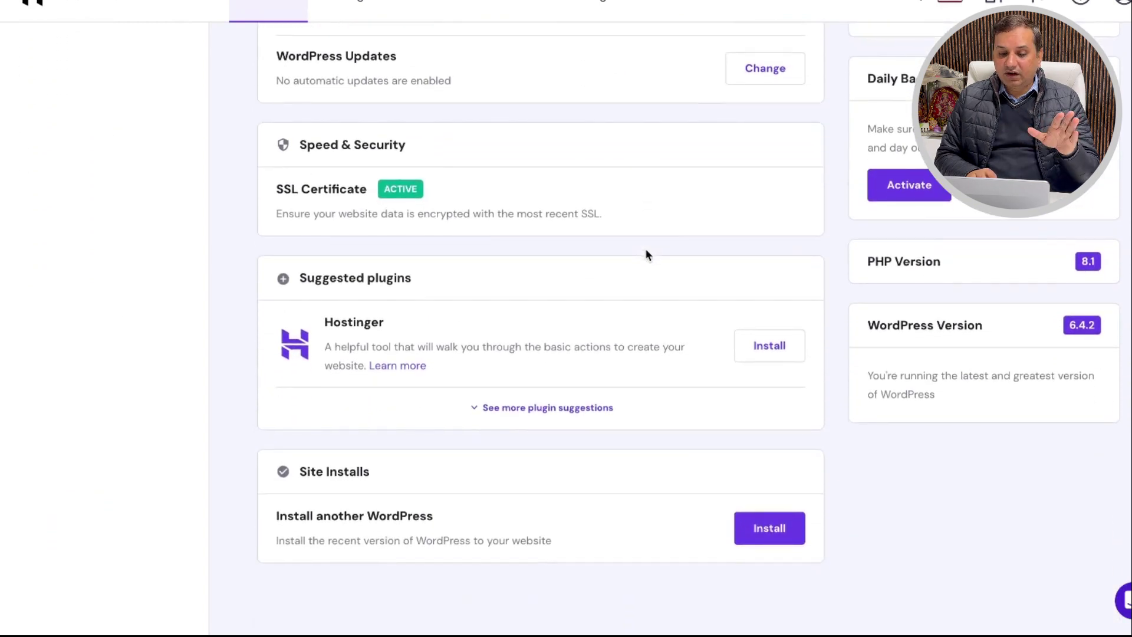
pyautogui.scroll(-1, 645, 249)
pyautogui.scroll(10, 645, 249)
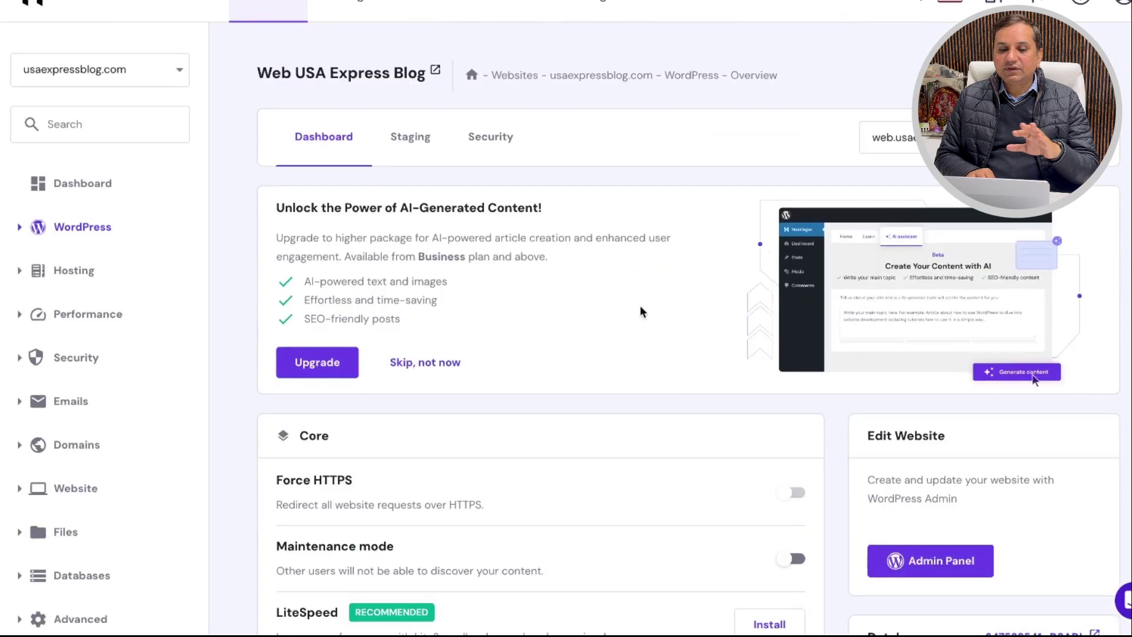
# Step: Examine the WordPress security section of the subdomain, including automatic updates, installed themes and installed plugins
pyautogui.click(494, 144)
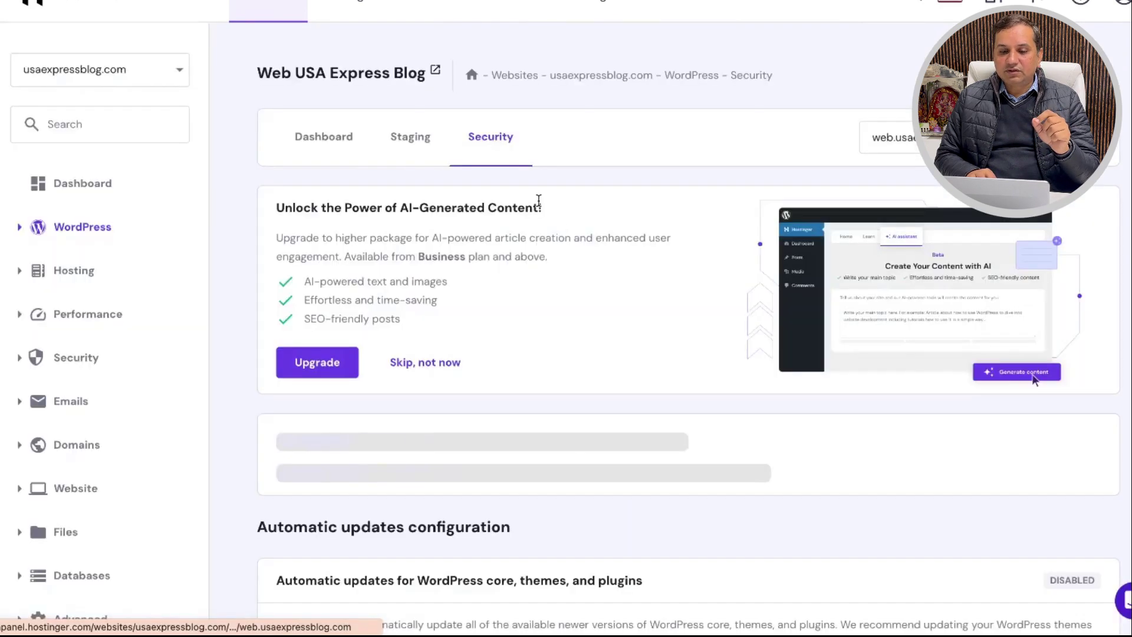
pyautogui.scroll(-4, 639, 348)
pyautogui.scroll(-2, 638, 343)
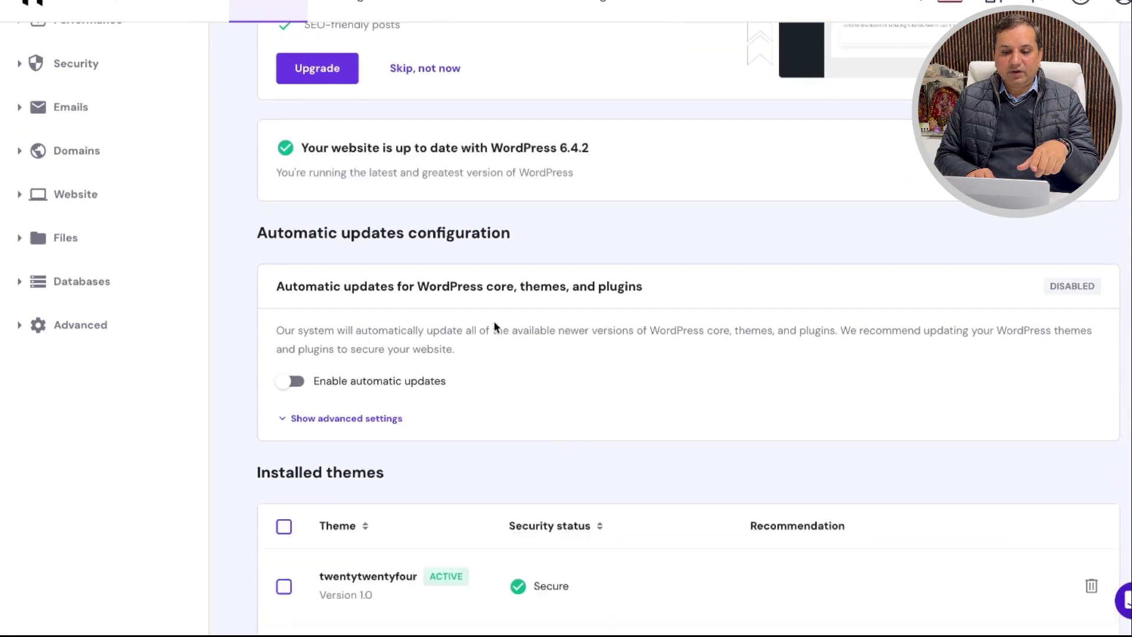
pyautogui.scroll(-2, 676, 371)
pyautogui.scroll(-2, 676, 372)
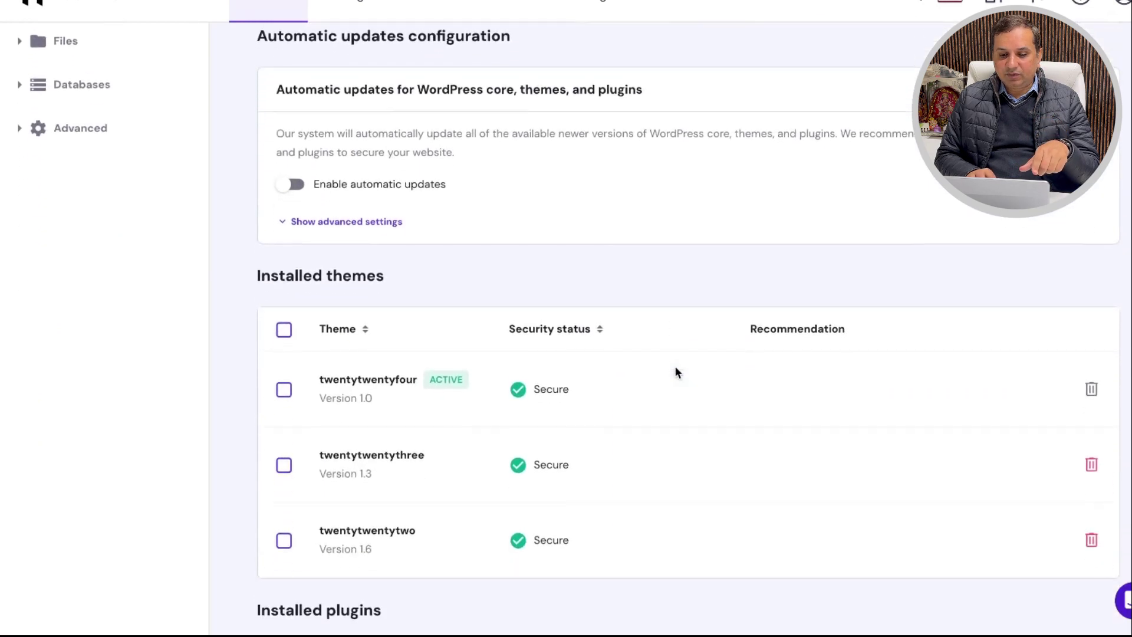
pyautogui.scroll(-3, 677, 370)
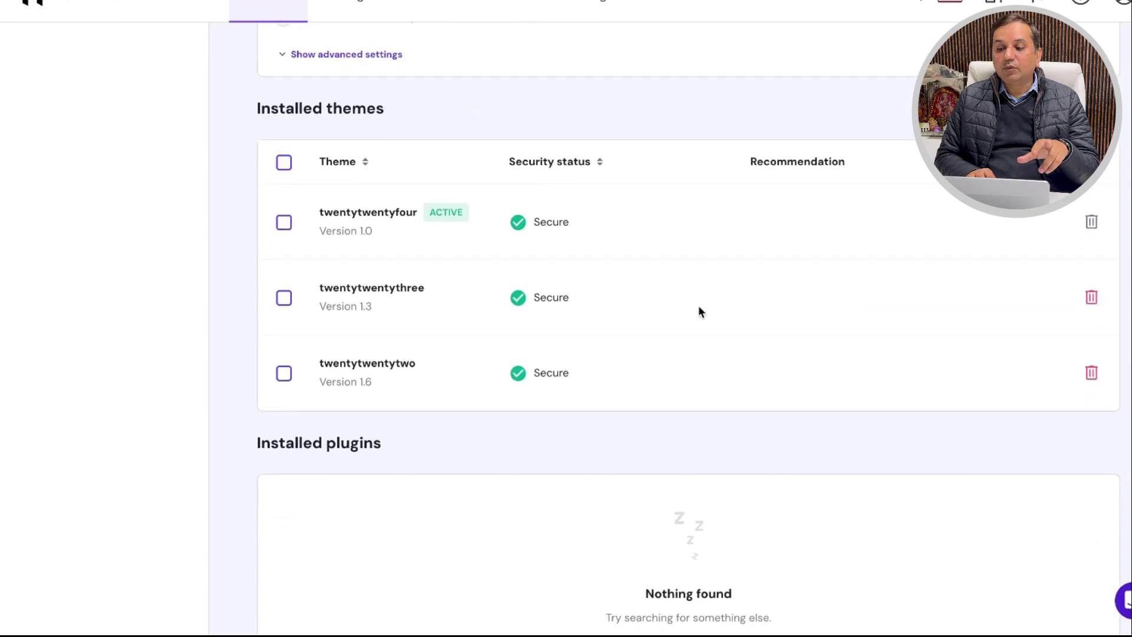
pyautogui.scroll(-2, 699, 307)
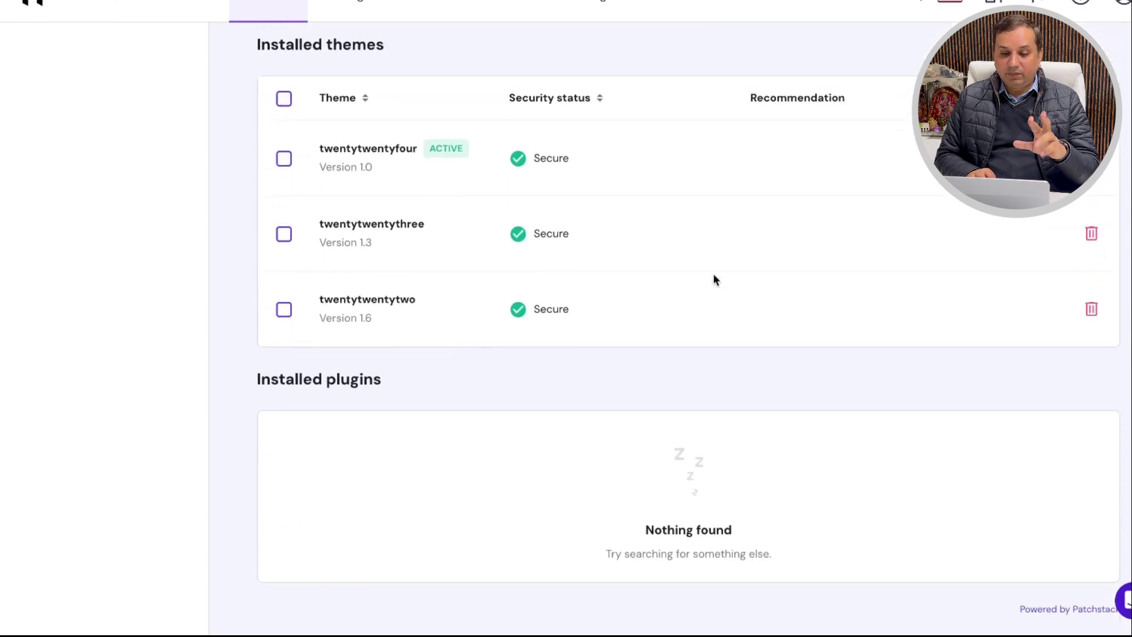
pyautogui.scroll(8, 713, 273)
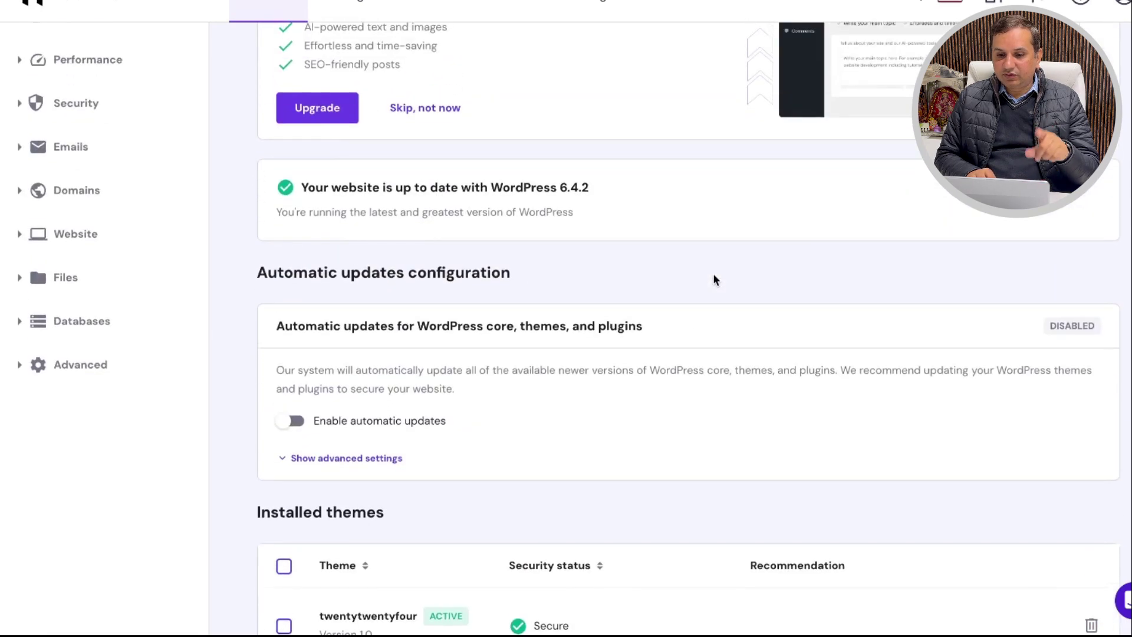
pyautogui.scroll(4, 713, 273)
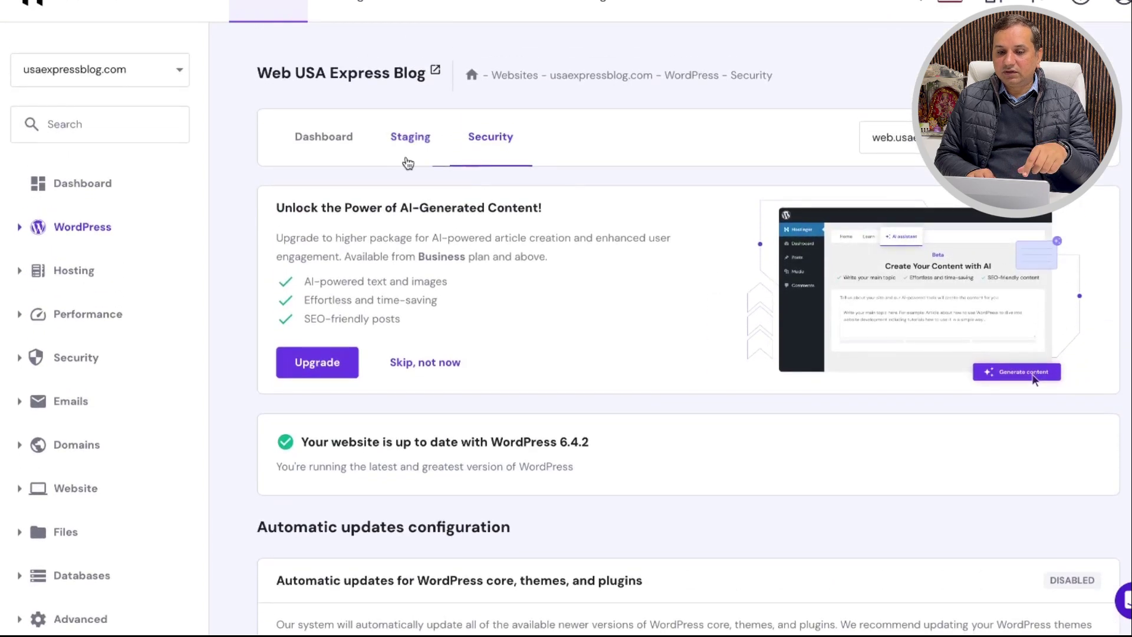
# Step: Return to the subdomain's WordPress overview and open its WordPress admin panel
pyautogui.click(319, 155)
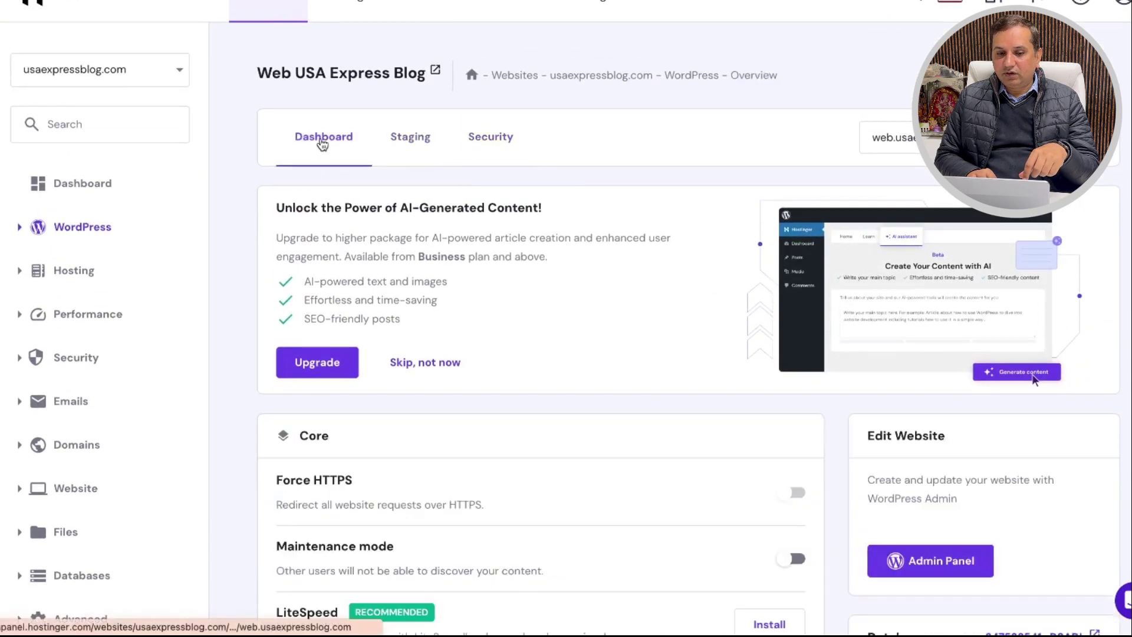
pyautogui.scroll(-3, 646, 458)
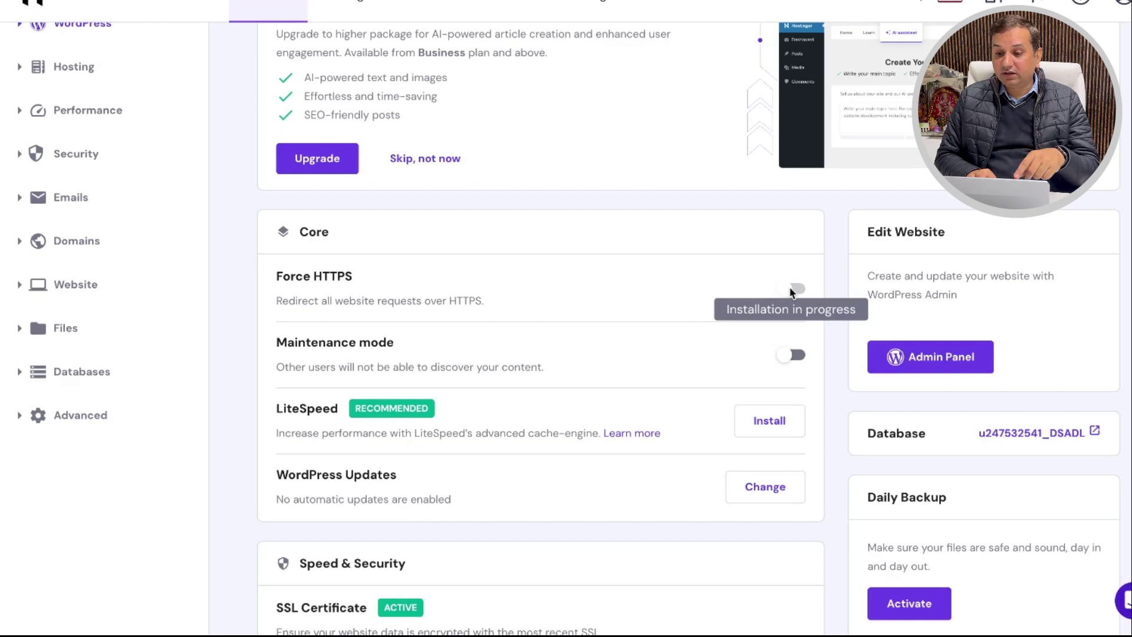
pyautogui.click(962, 372)
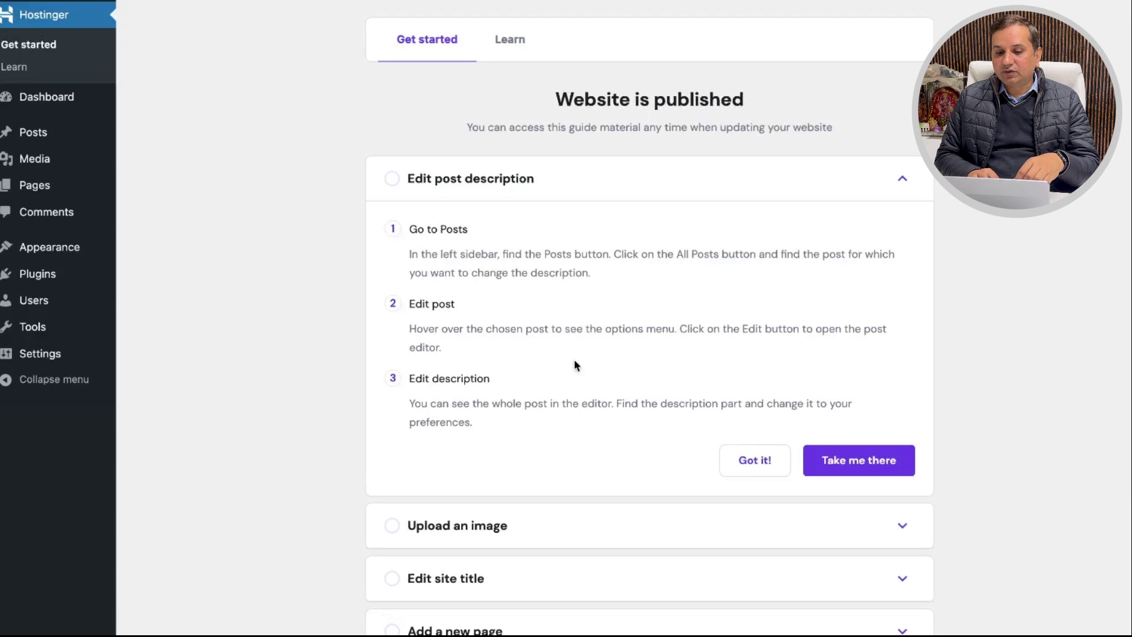
# Step: Mark the Edit post description guide task as done and open the WordPress dashboard
pyautogui.click(752, 463)
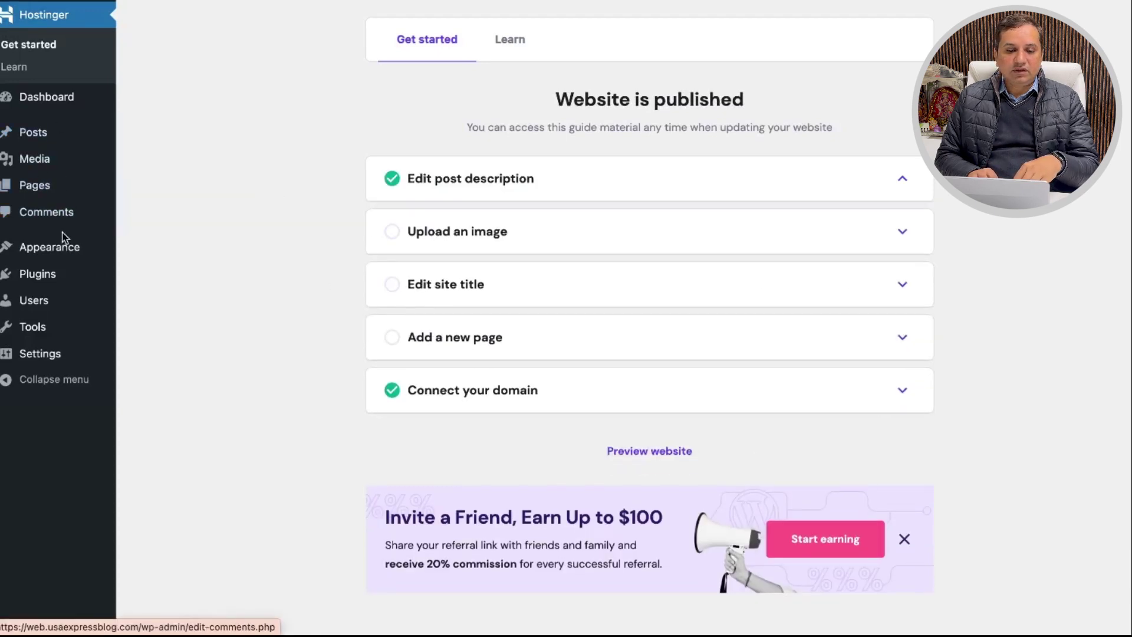
pyautogui.click(45, 108)
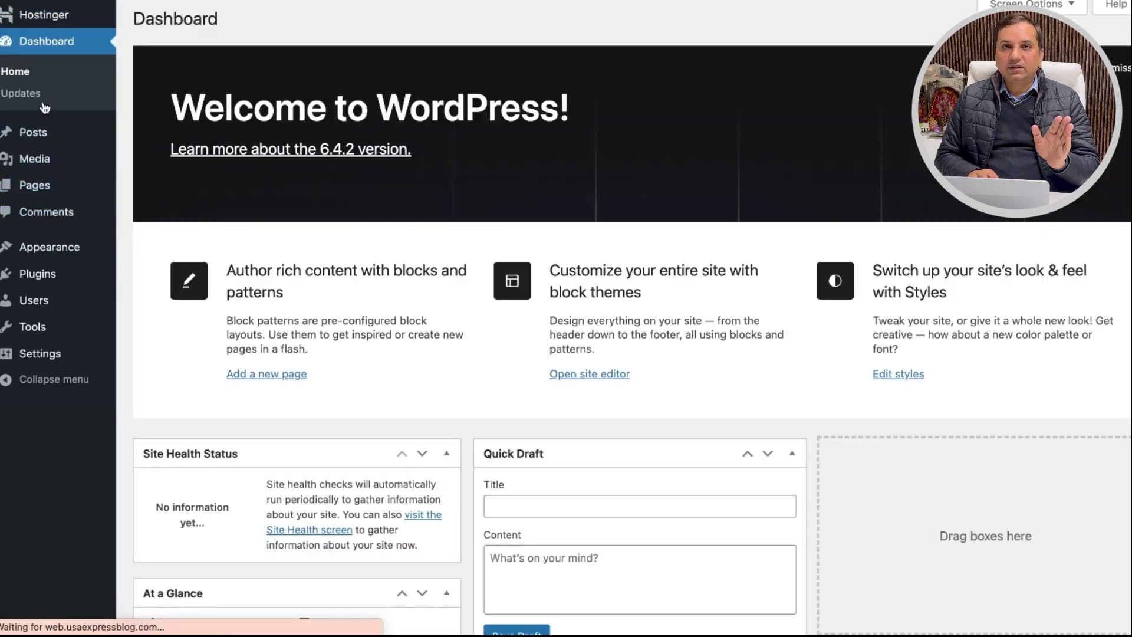
pyautogui.scroll(-2, 402, 309)
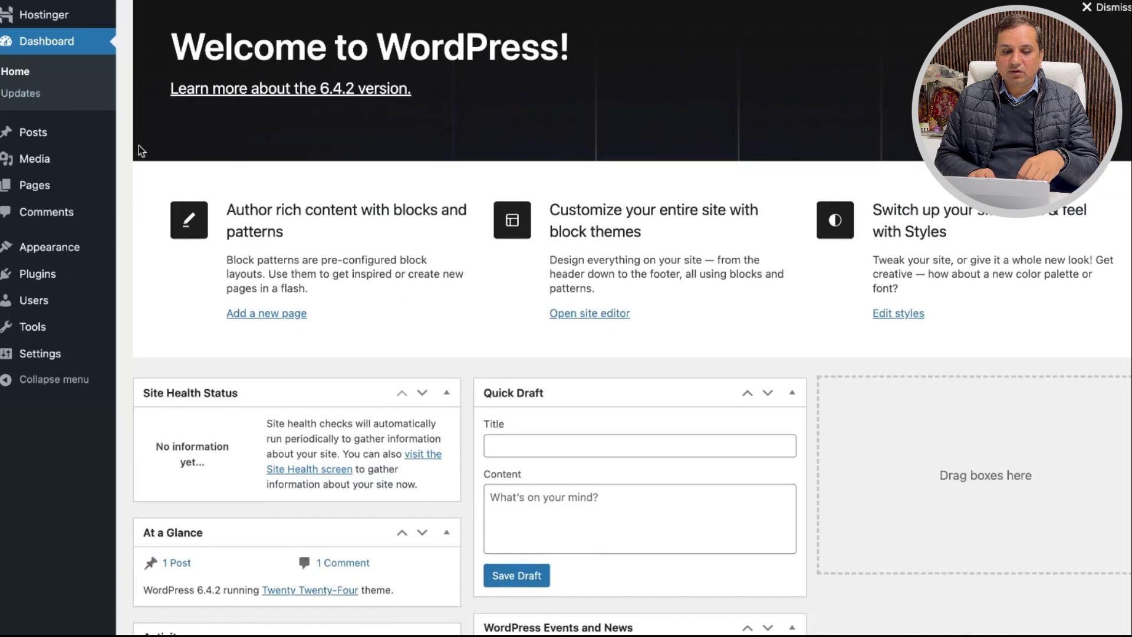
# Step: View the installed themes, open the active Twenty Twenty-Four theme for customizing, and return to the WordPress dashboard
pyautogui.moveTo(44, 261)
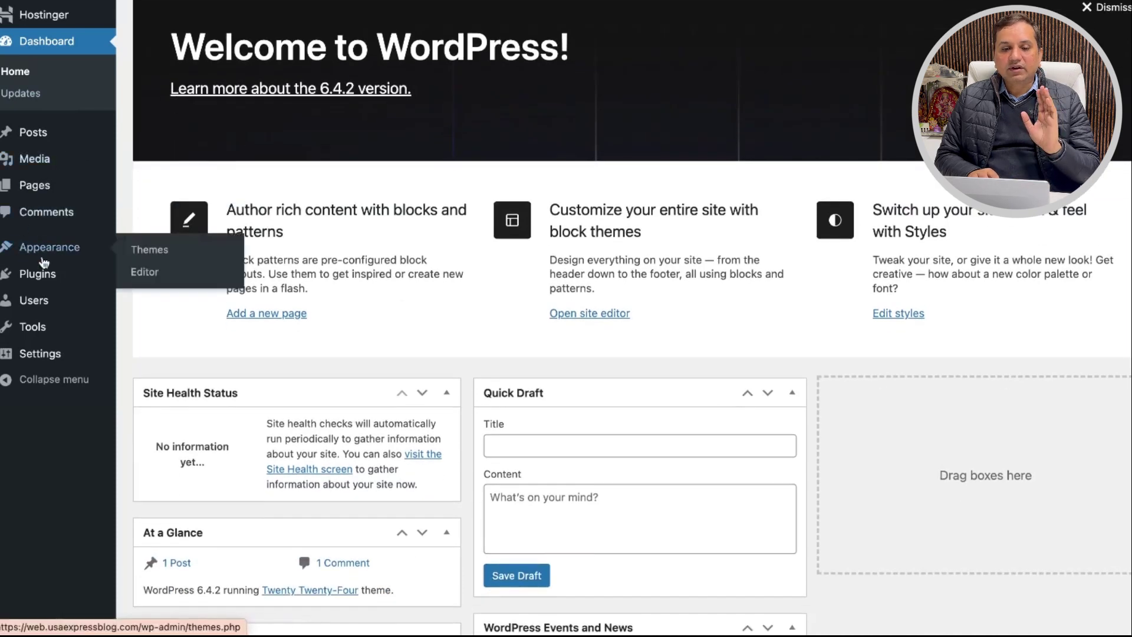
pyautogui.click(50, 252)
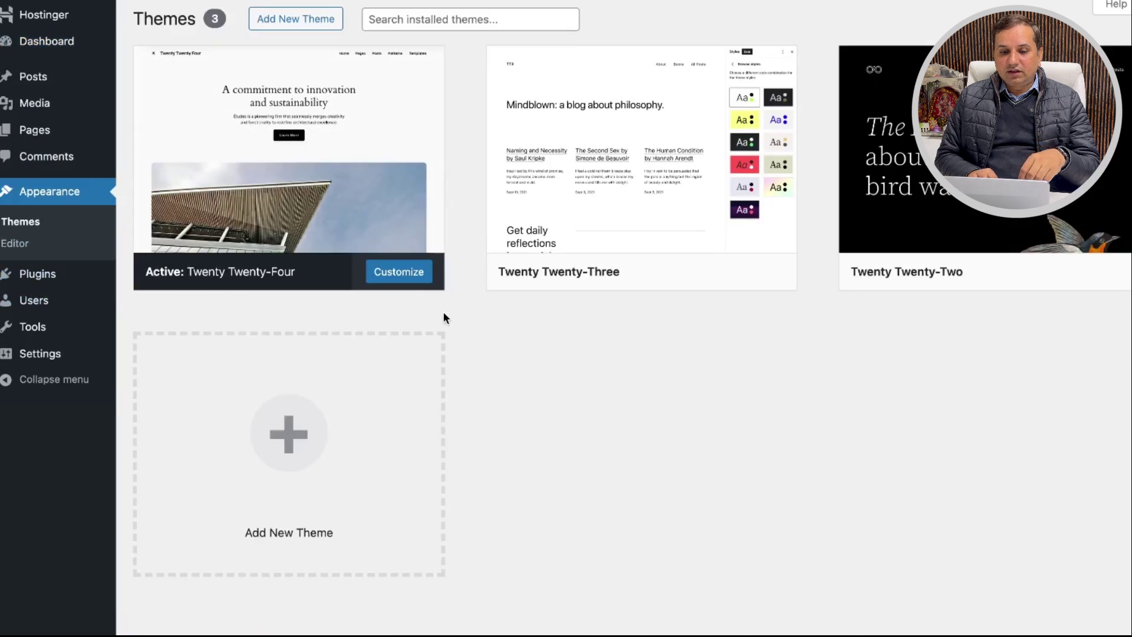
pyautogui.click(401, 278)
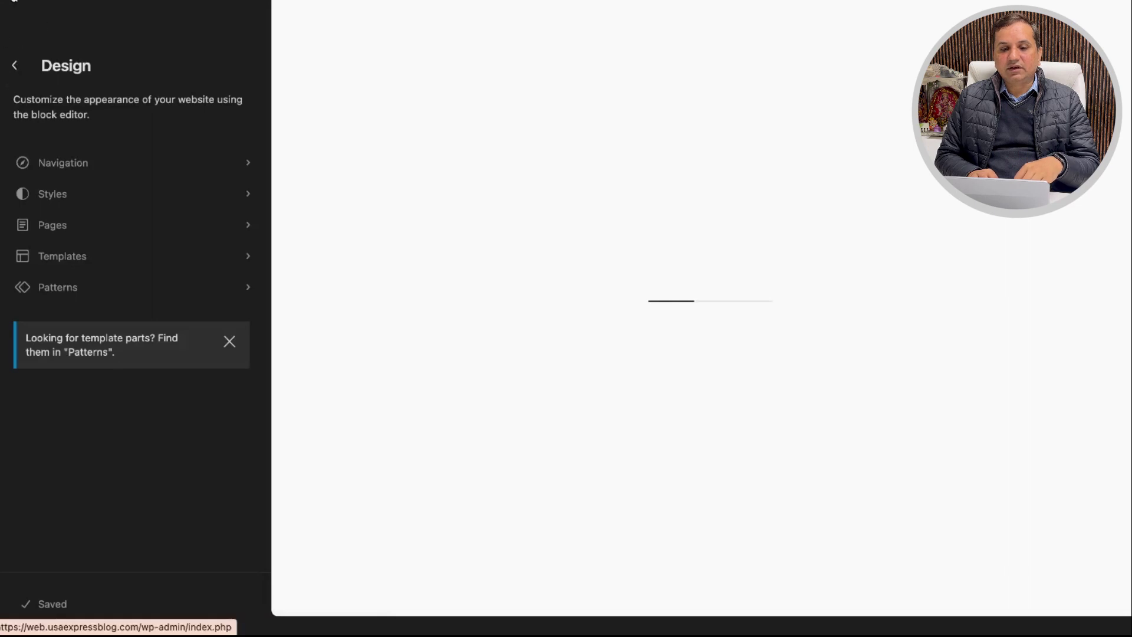
pyautogui.click(10, 5)
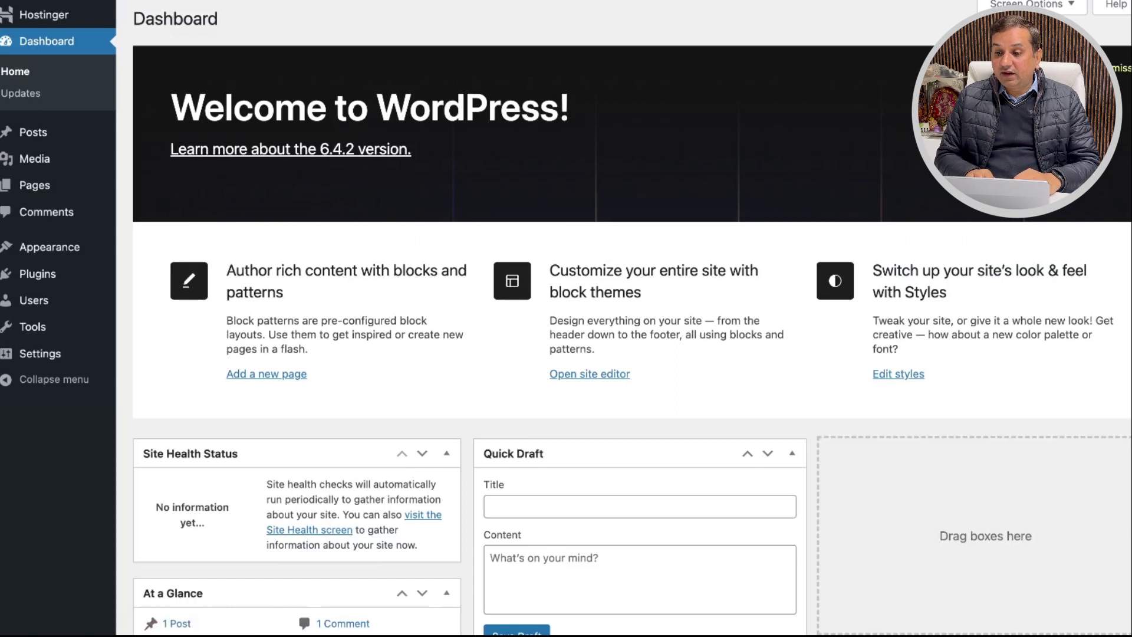
pyautogui.scroll(-5, 746, 146)
pyautogui.moveTo(60, 190)
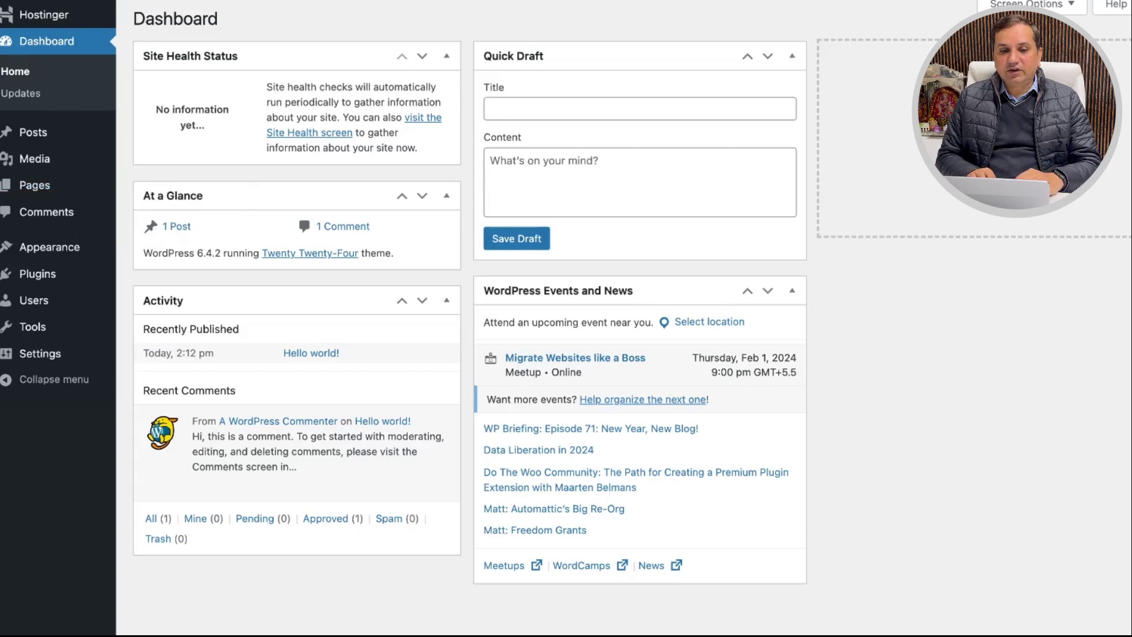
# Step: Switch to the Word notes, add two blank lines below the last sentence, and minimise the document to return to the dashboard
pyautogui.moveTo(641, 631)
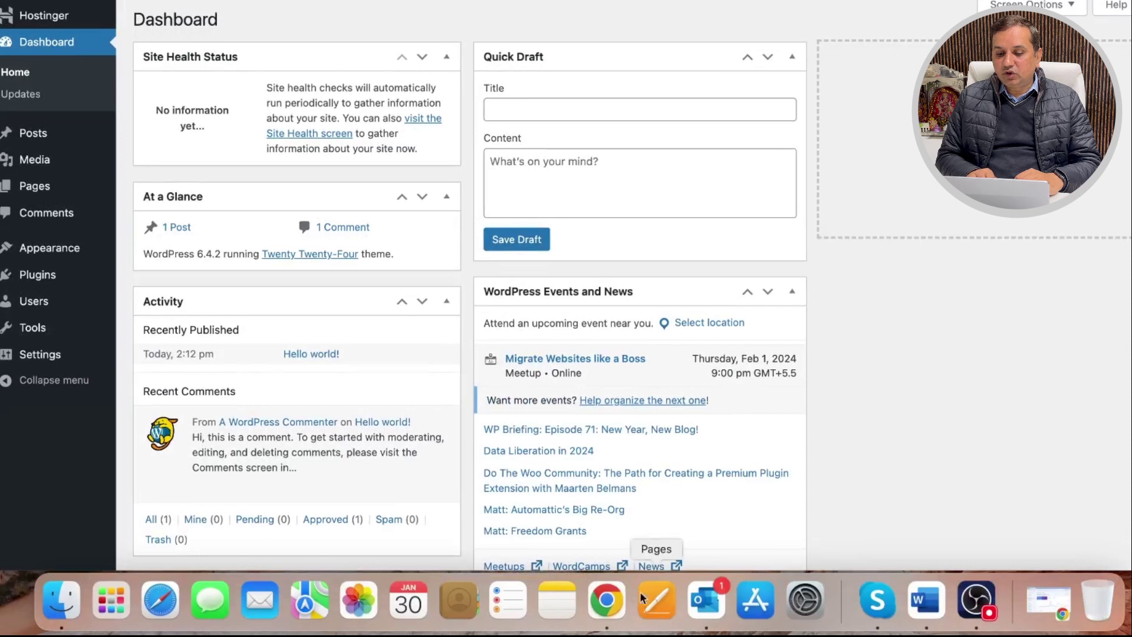
pyautogui.click(926, 607)
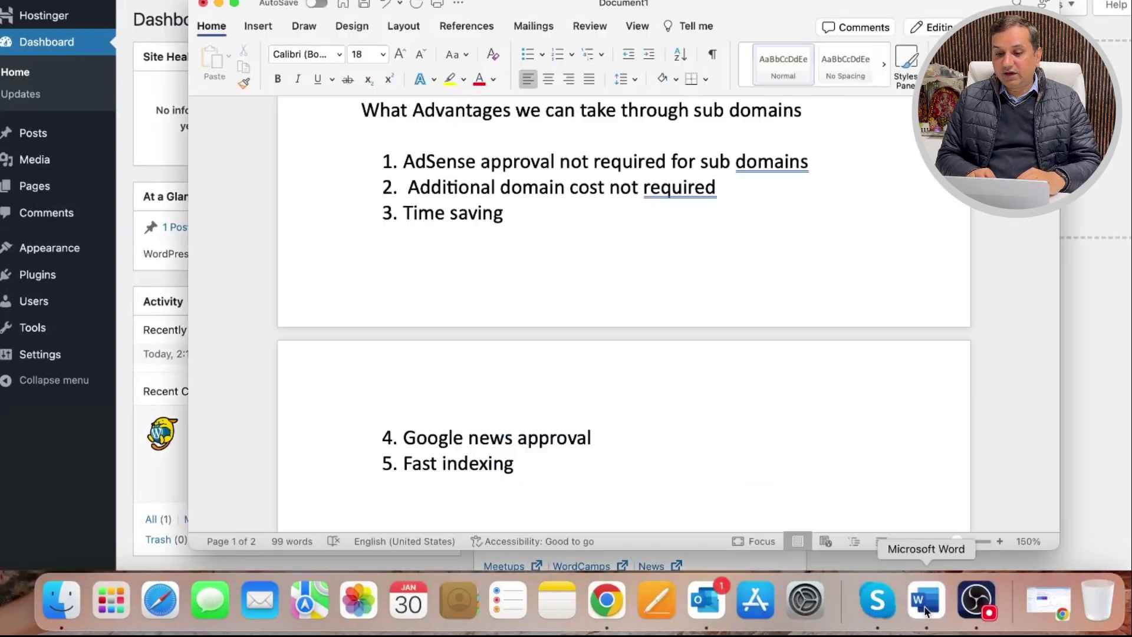
pyautogui.click(235, 4)
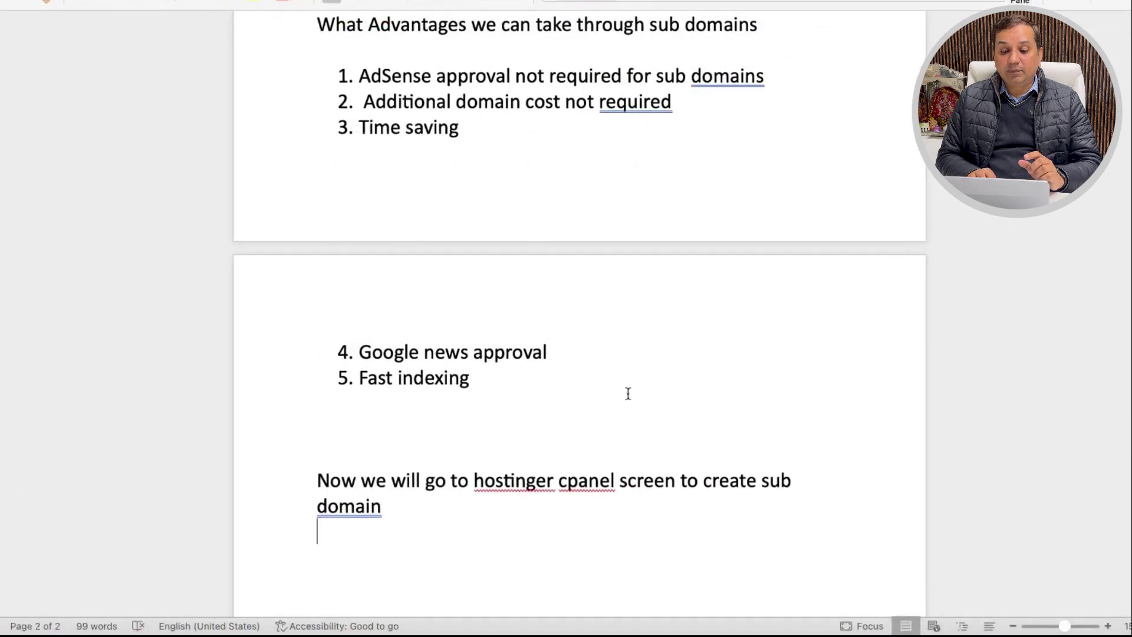
pyautogui.scroll(-2, 628, 393)
pyautogui.press('Return')
pyautogui.press('Return')
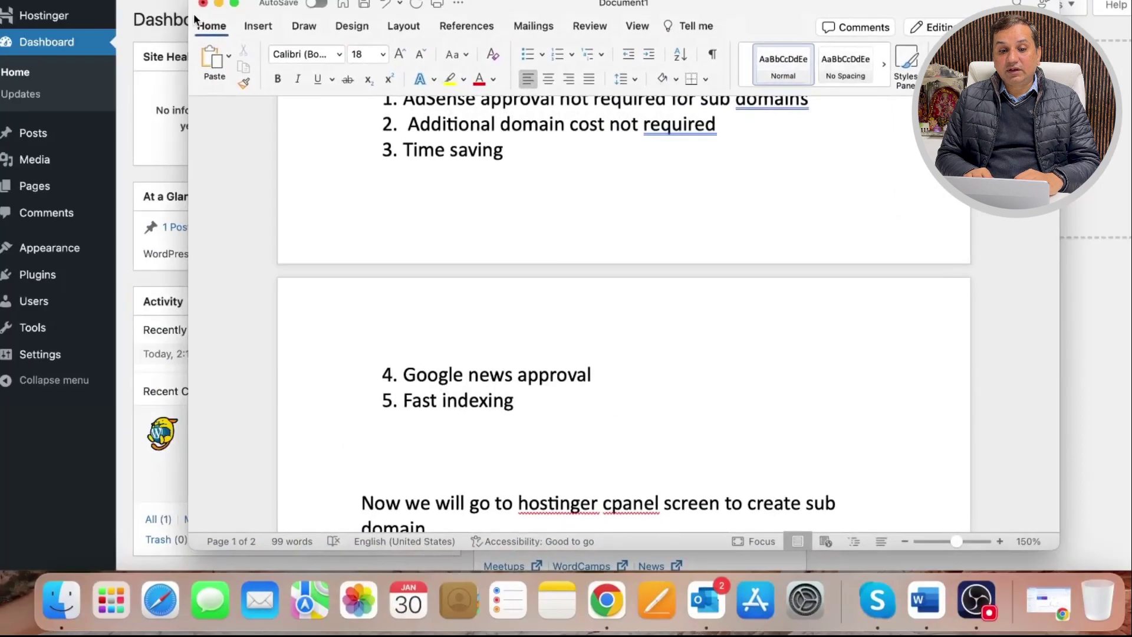
pyautogui.click(218, 4)
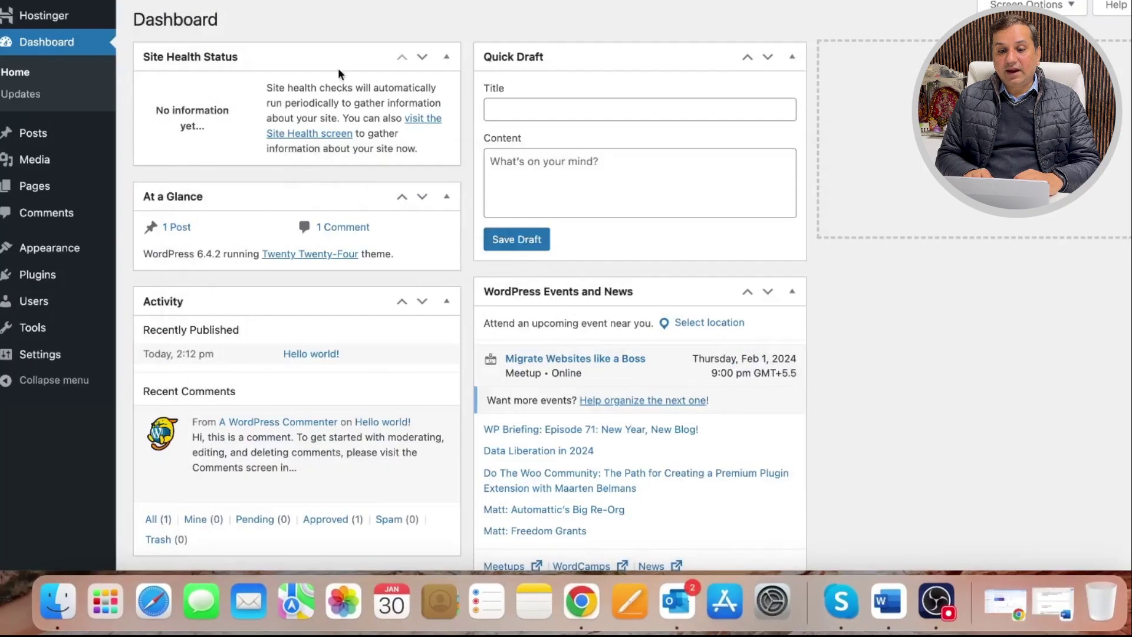